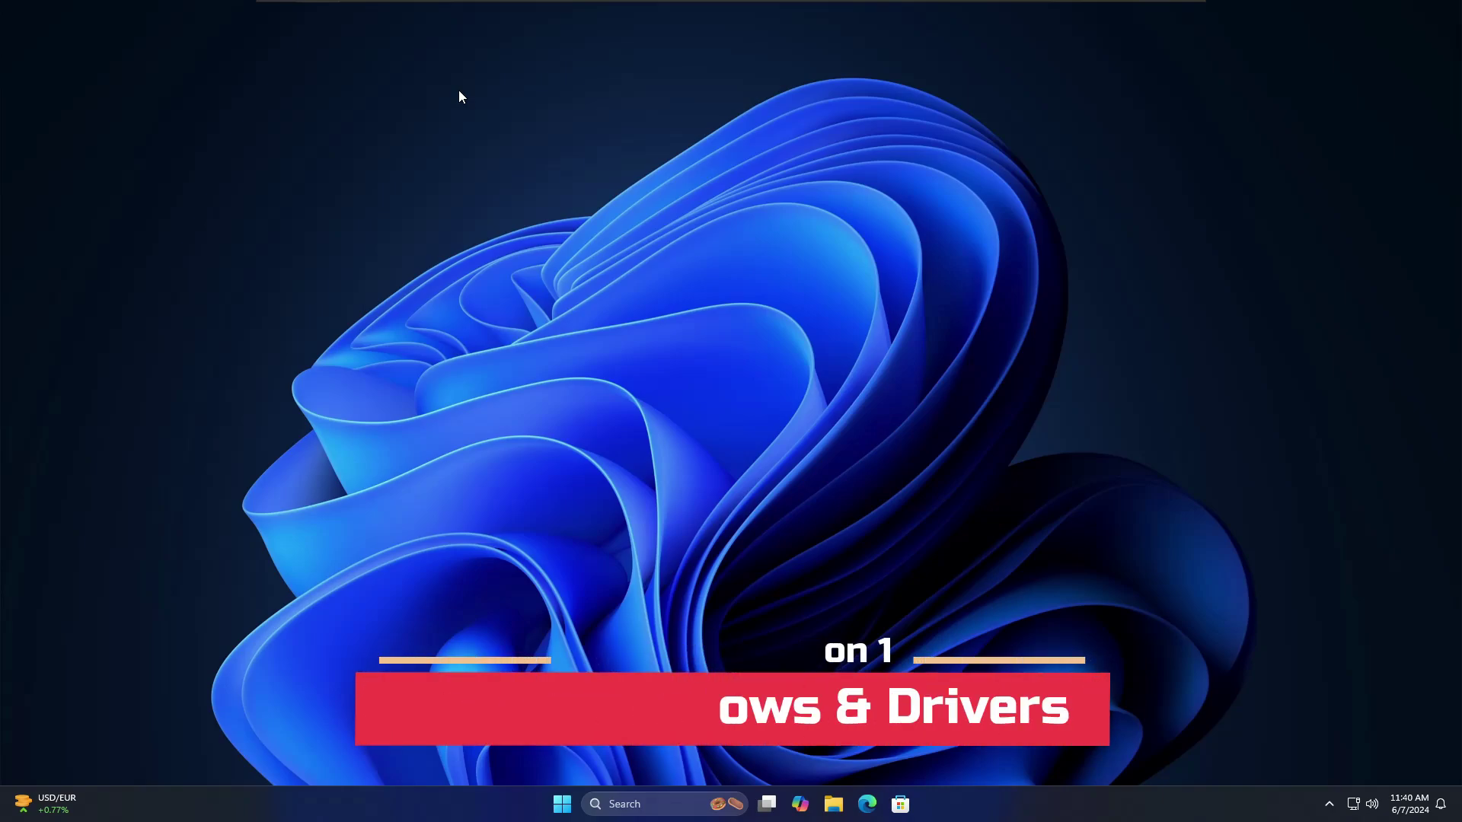
Search 'update' to reach Windows Update and run Check for updates.
click(656, 804)
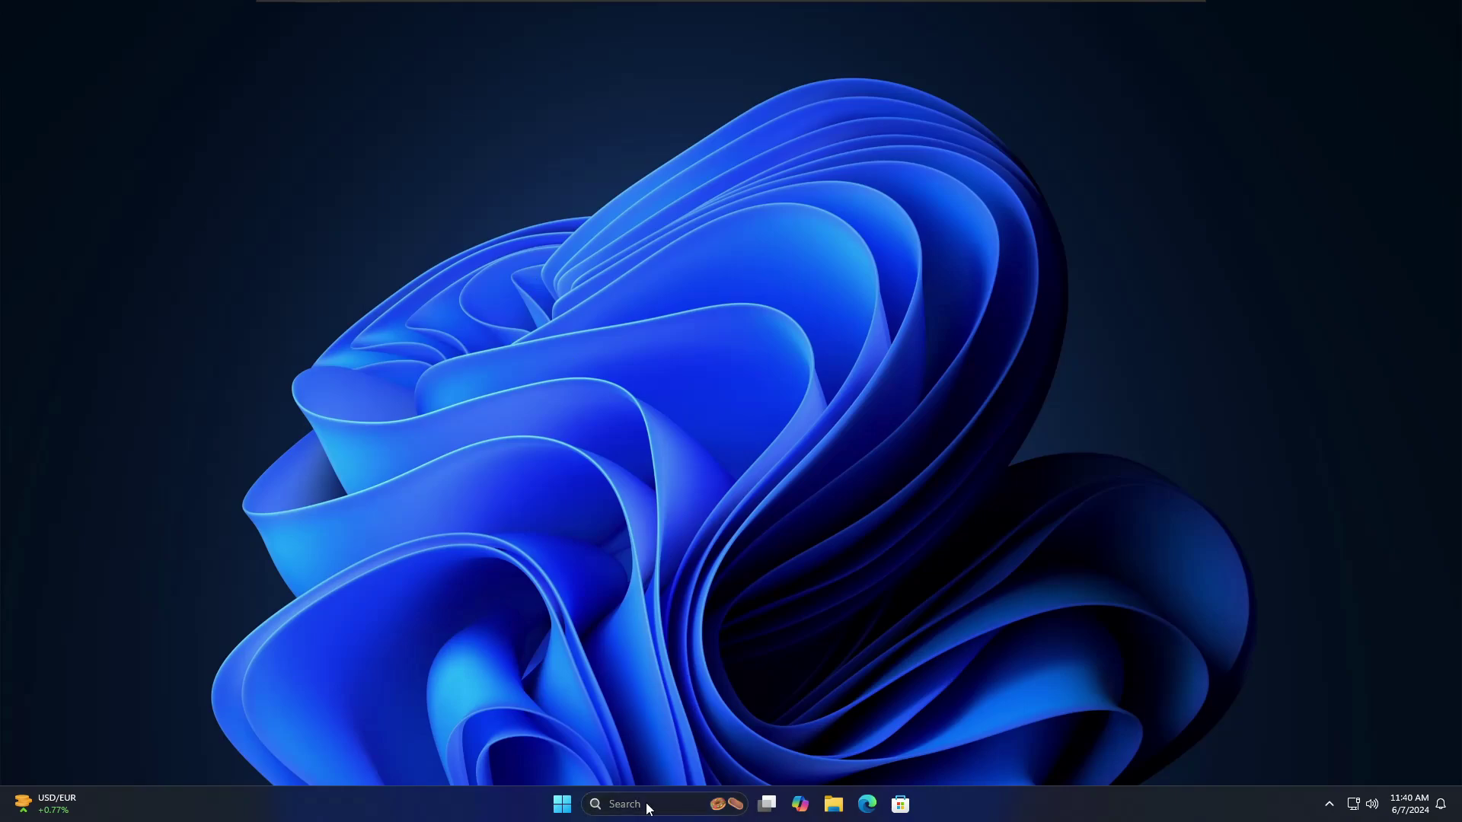
text(update)
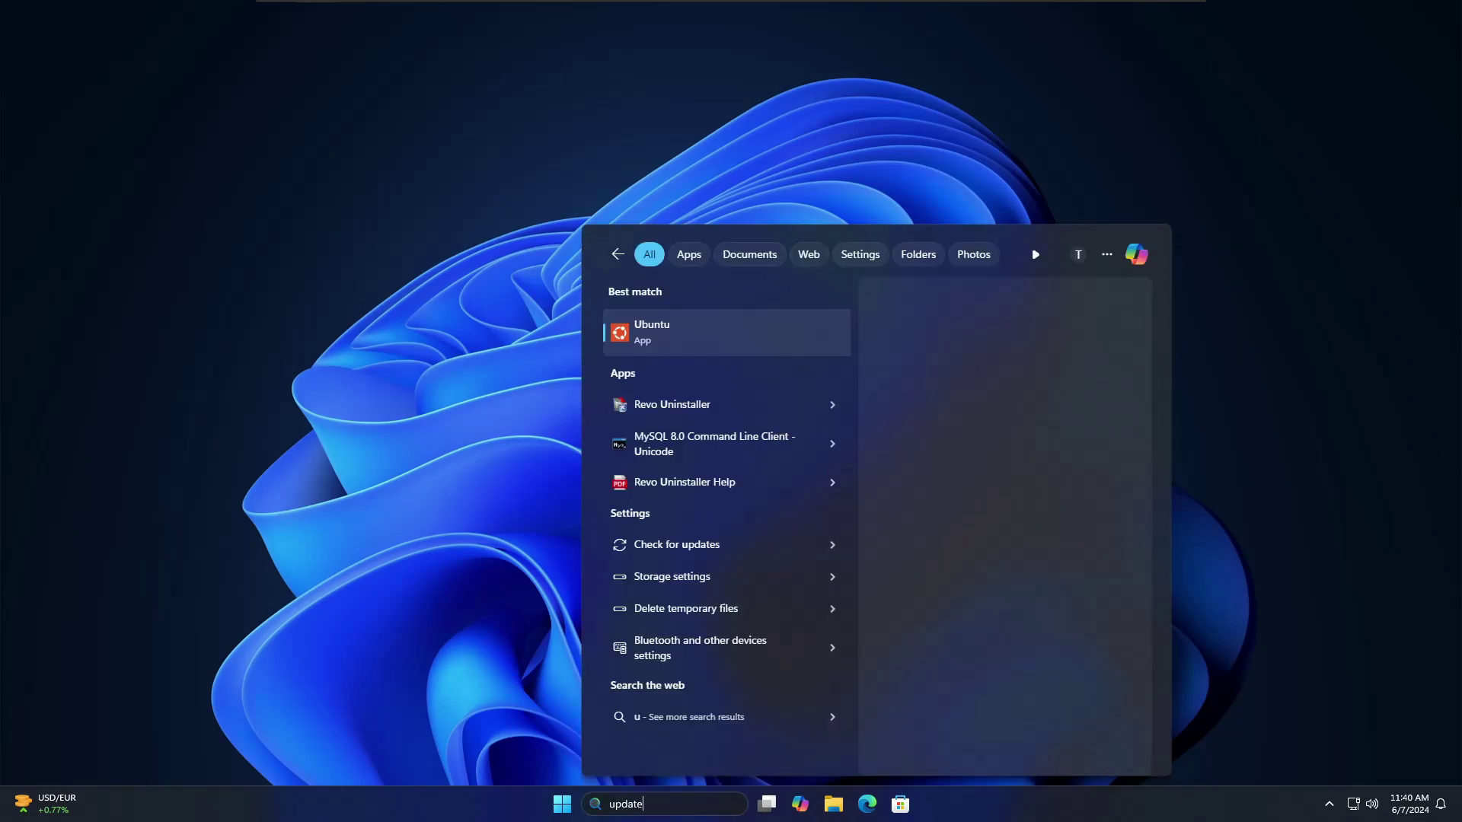
click(695, 381)
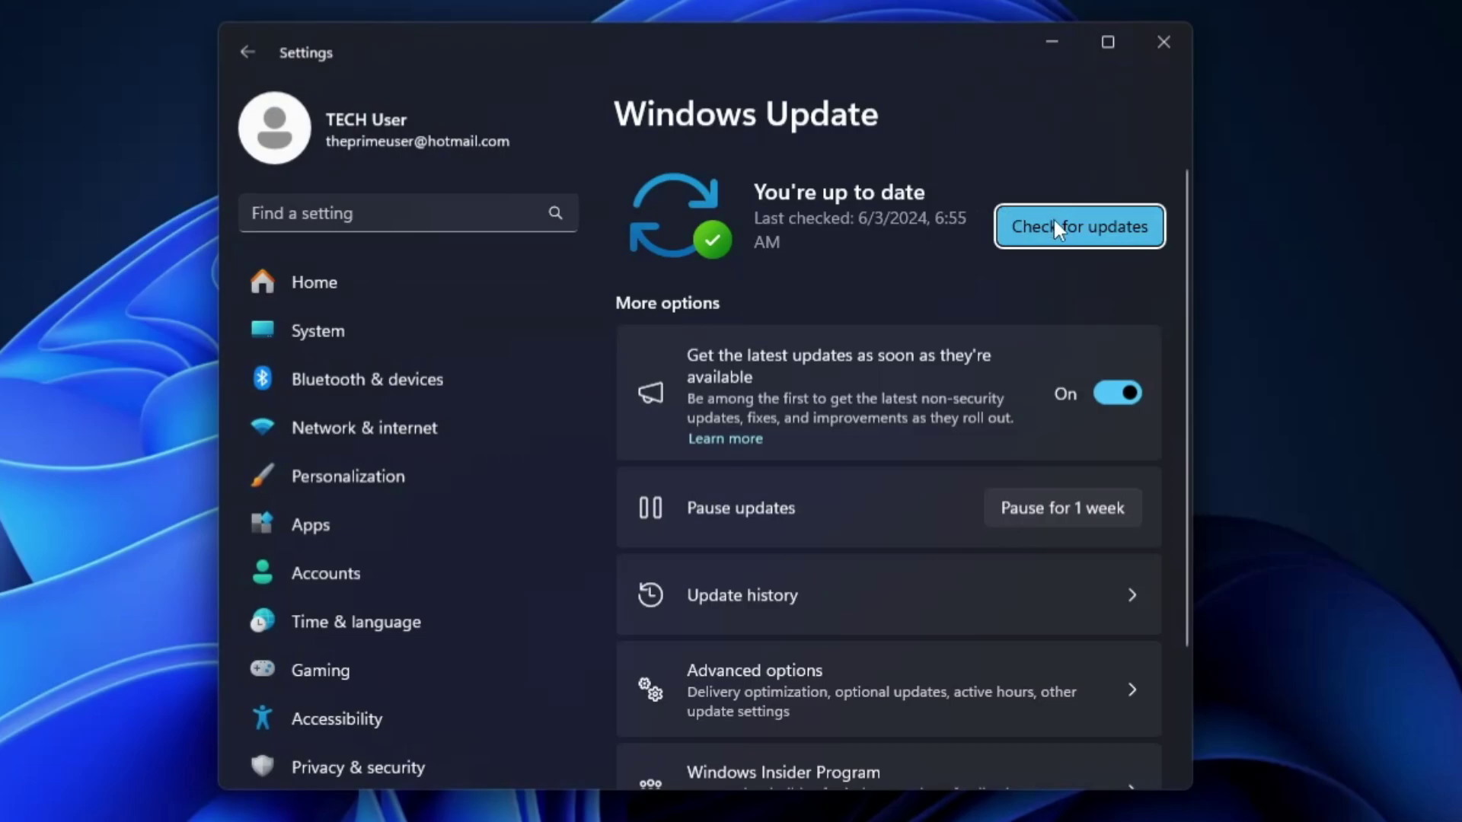
click(1053, 217)
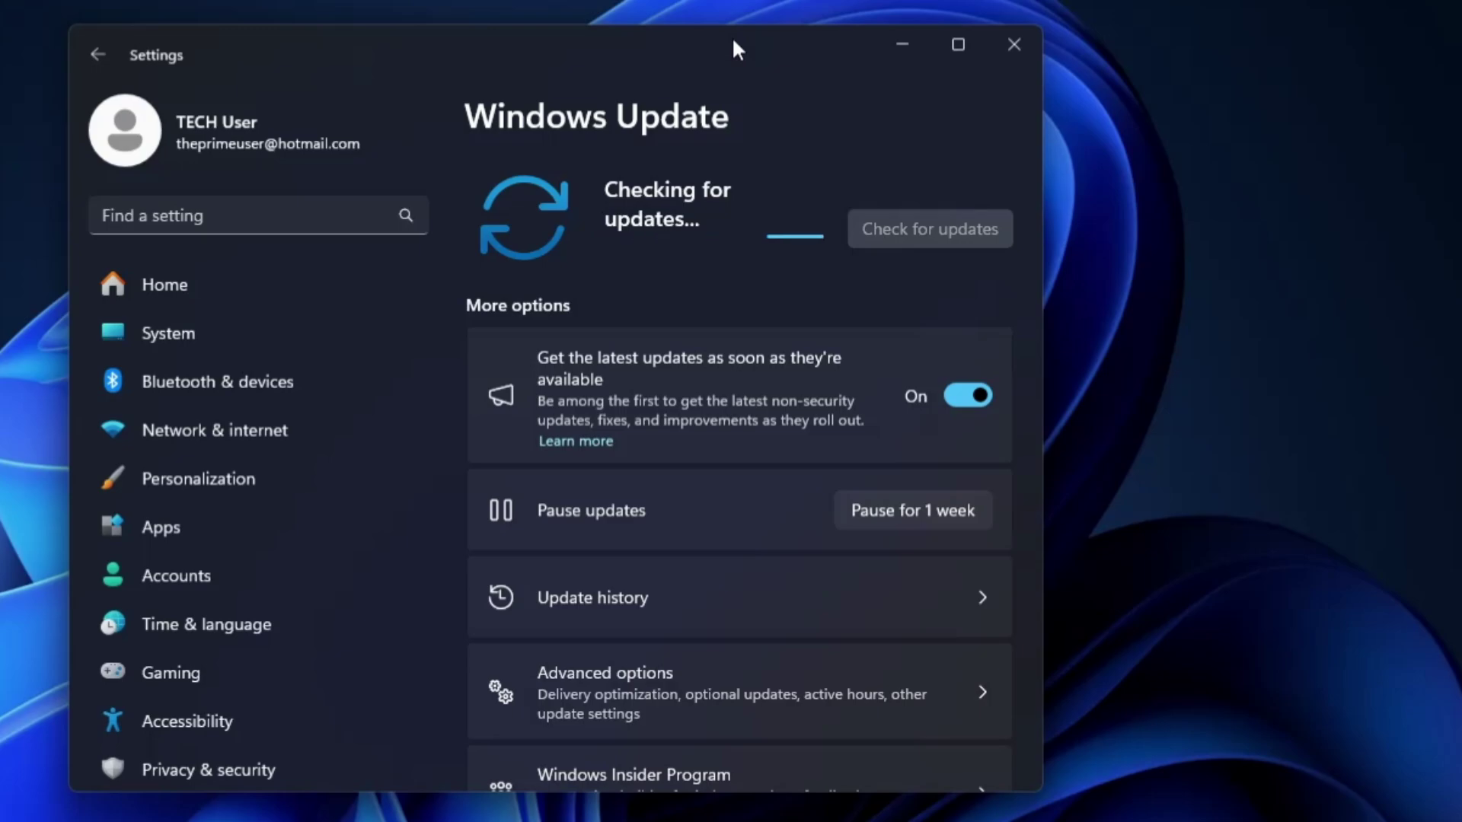
Go to Advanced options > Optional updates and expand the available driver update.
scroll(629, 341, down, 3)
scroll(615, 323, down, 1)
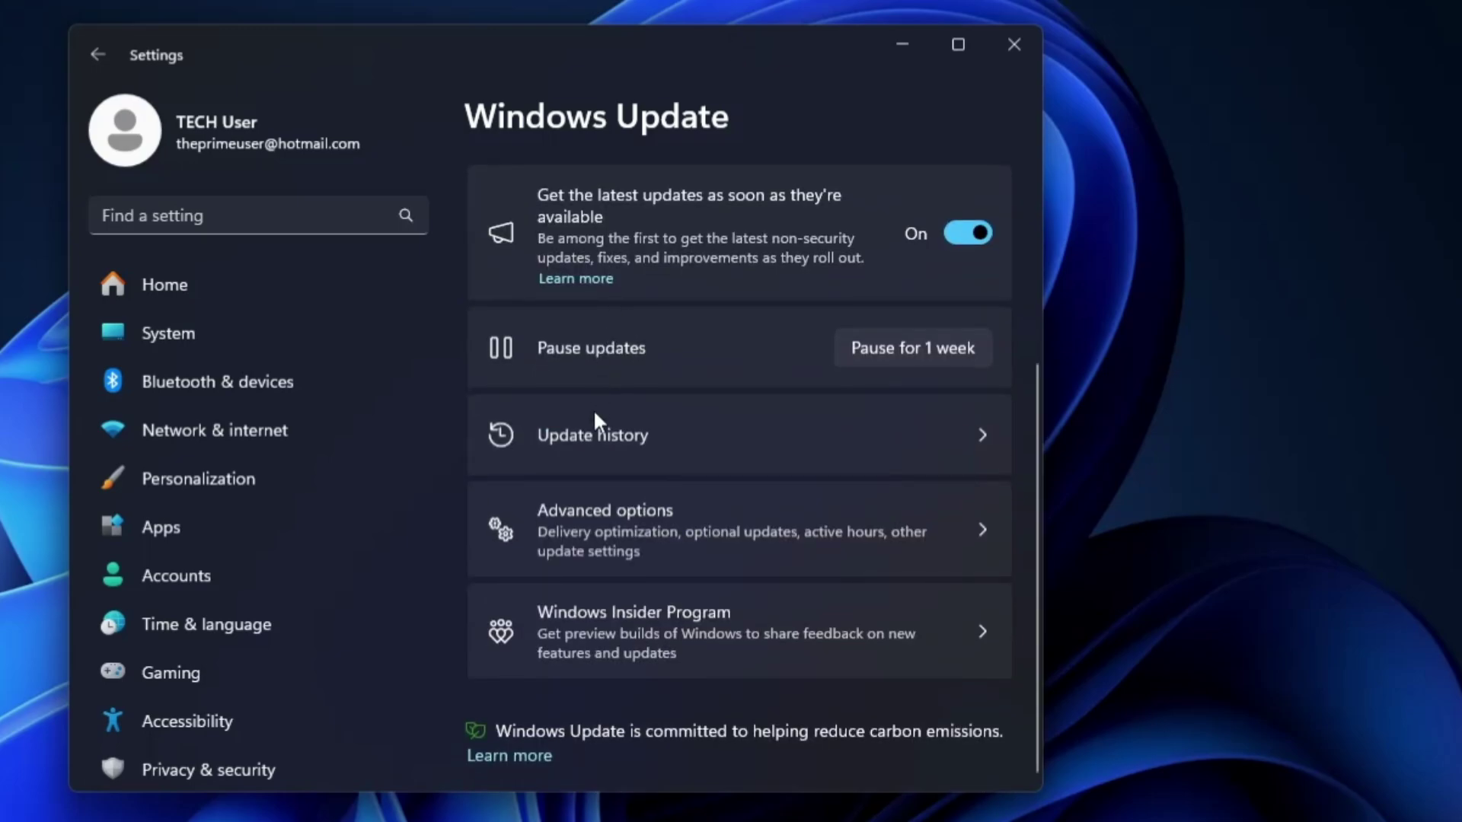
click(619, 527)
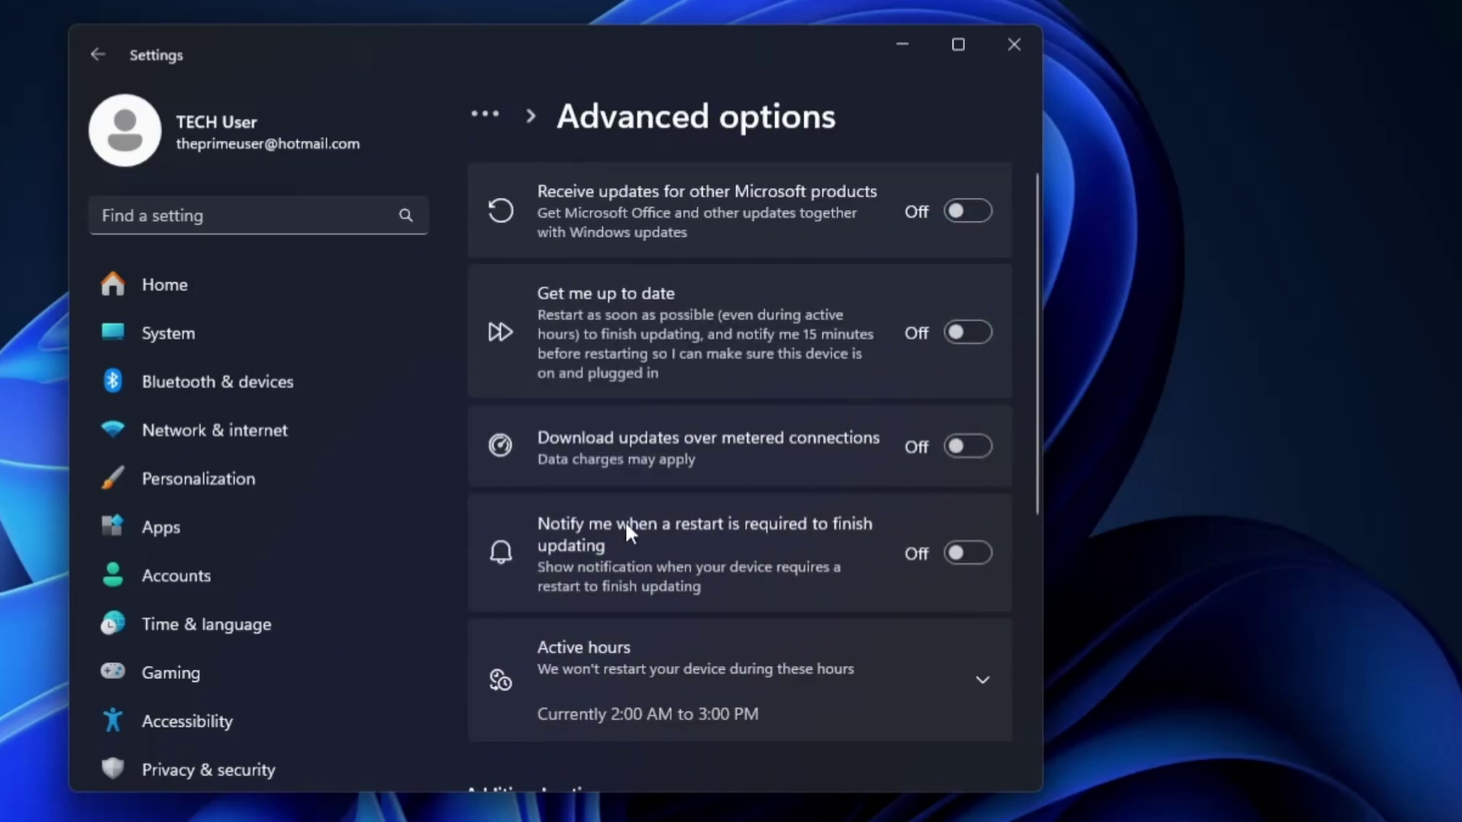
scroll(626, 528, down, 3)
scroll(625, 519, down, 5)
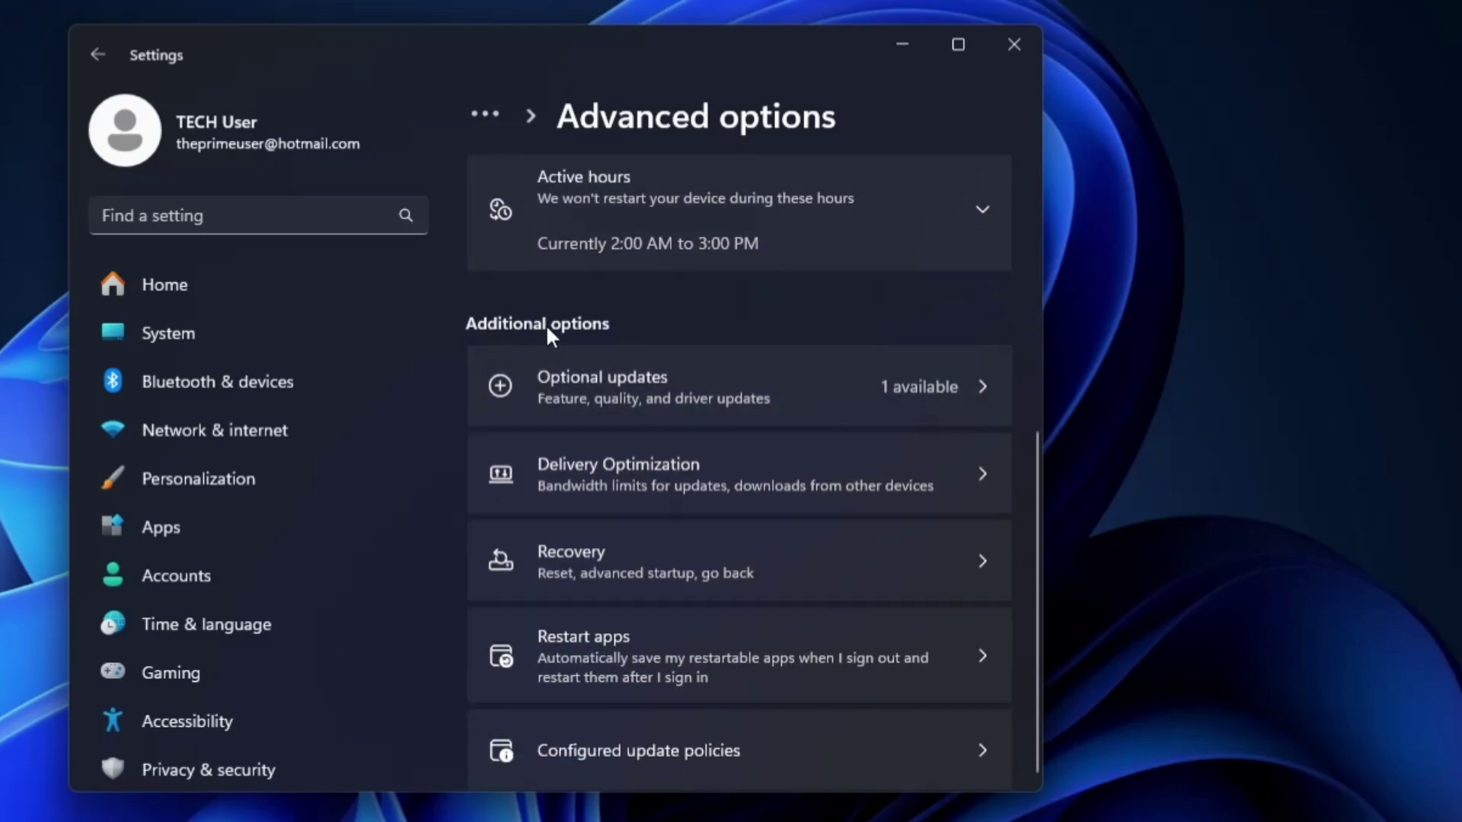
click(652, 373)
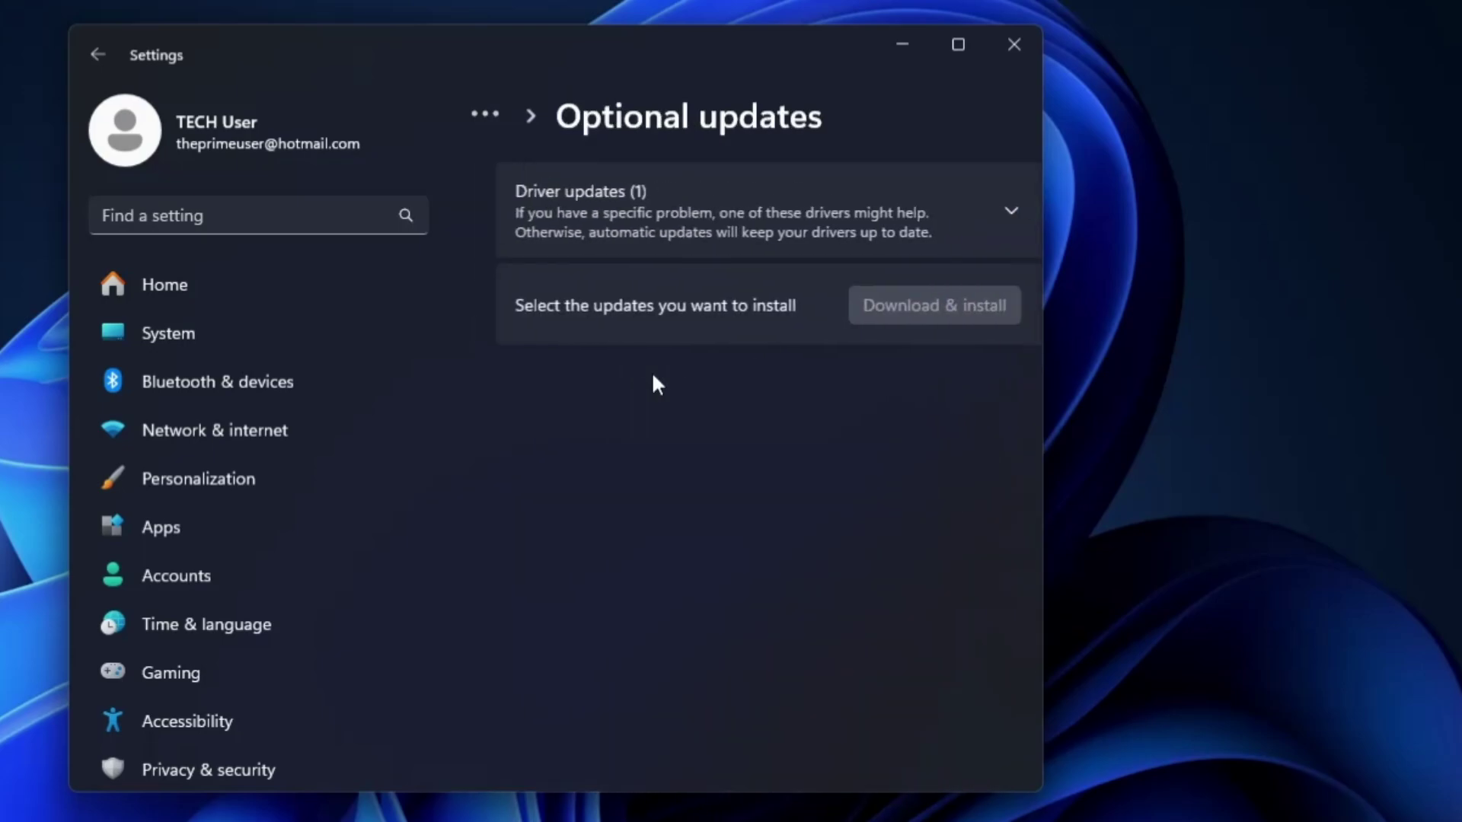
click(977, 209)
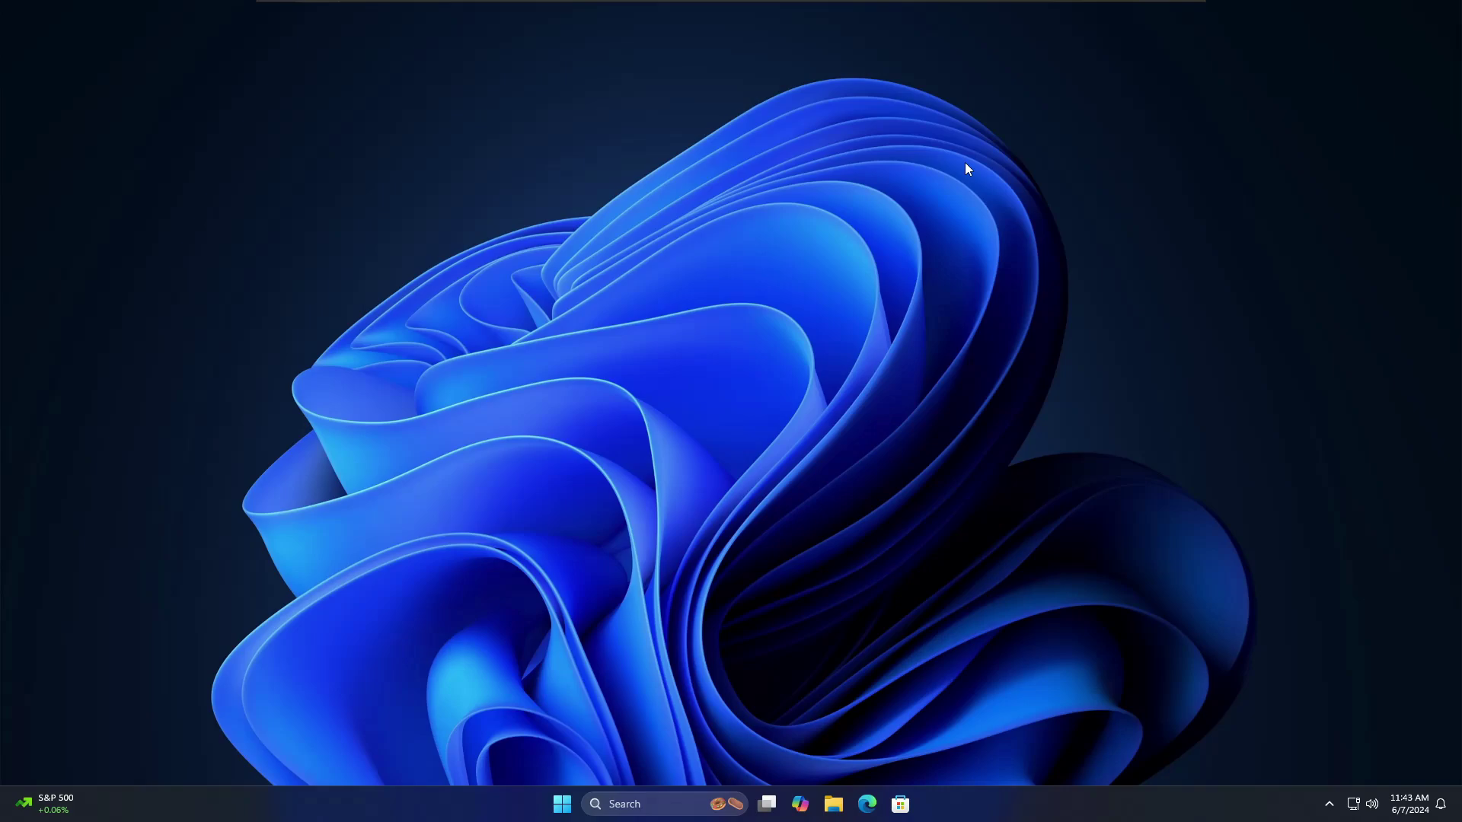
In Edge, search 'chrome download' and open the Google Chrome download page.
click(868, 804)
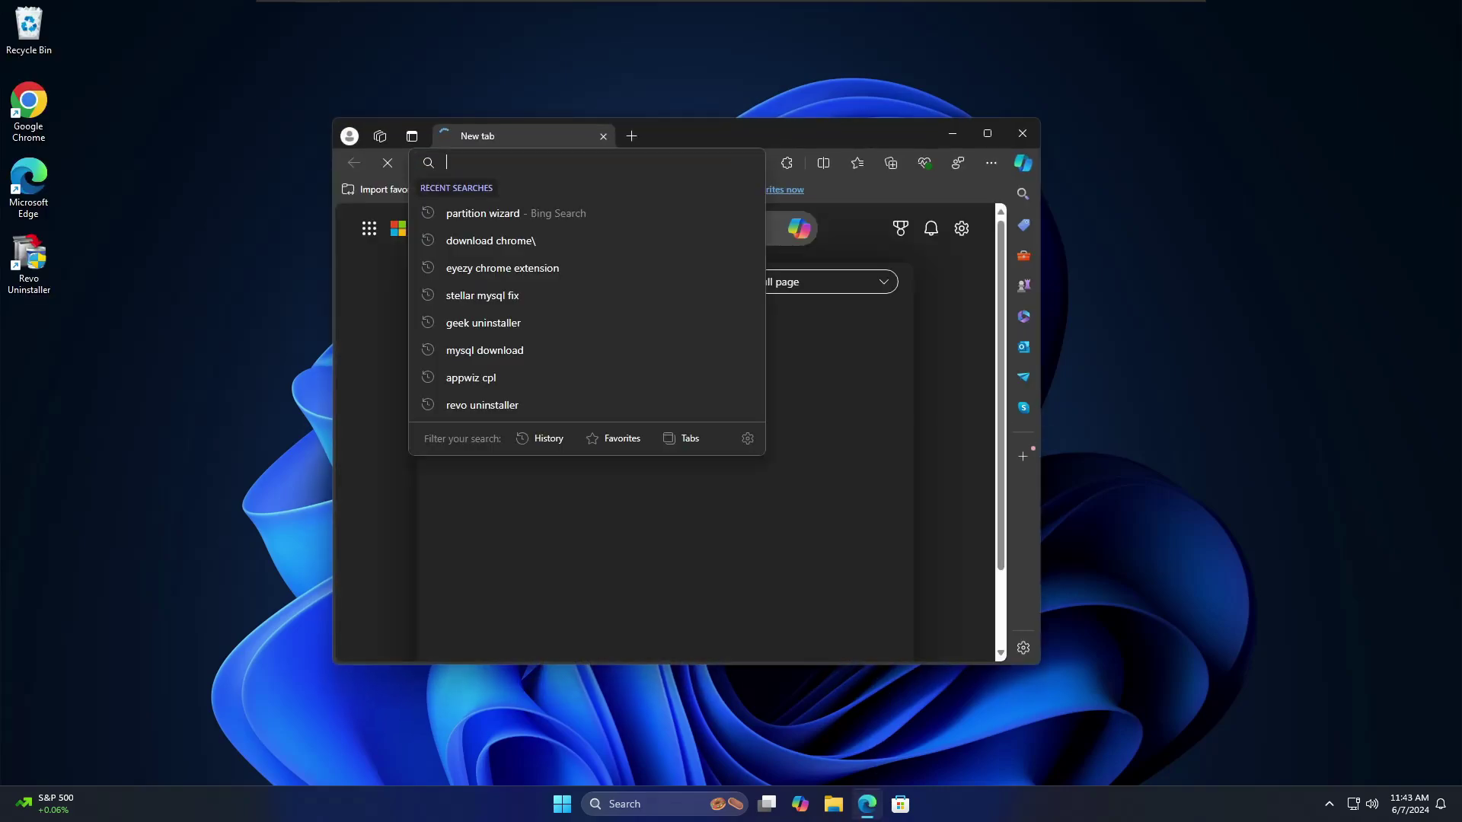
text(chrome download)
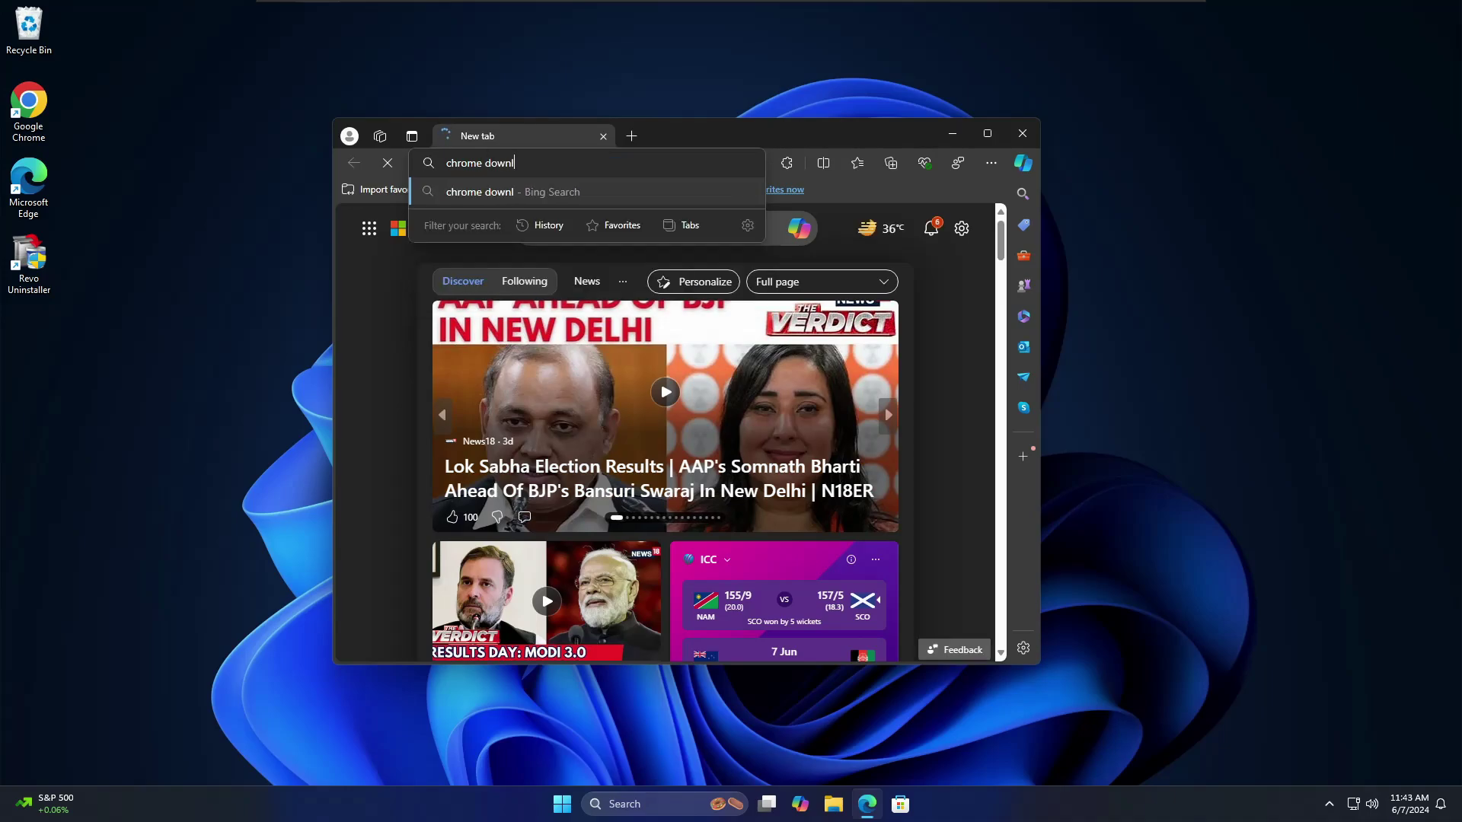
key(Return)
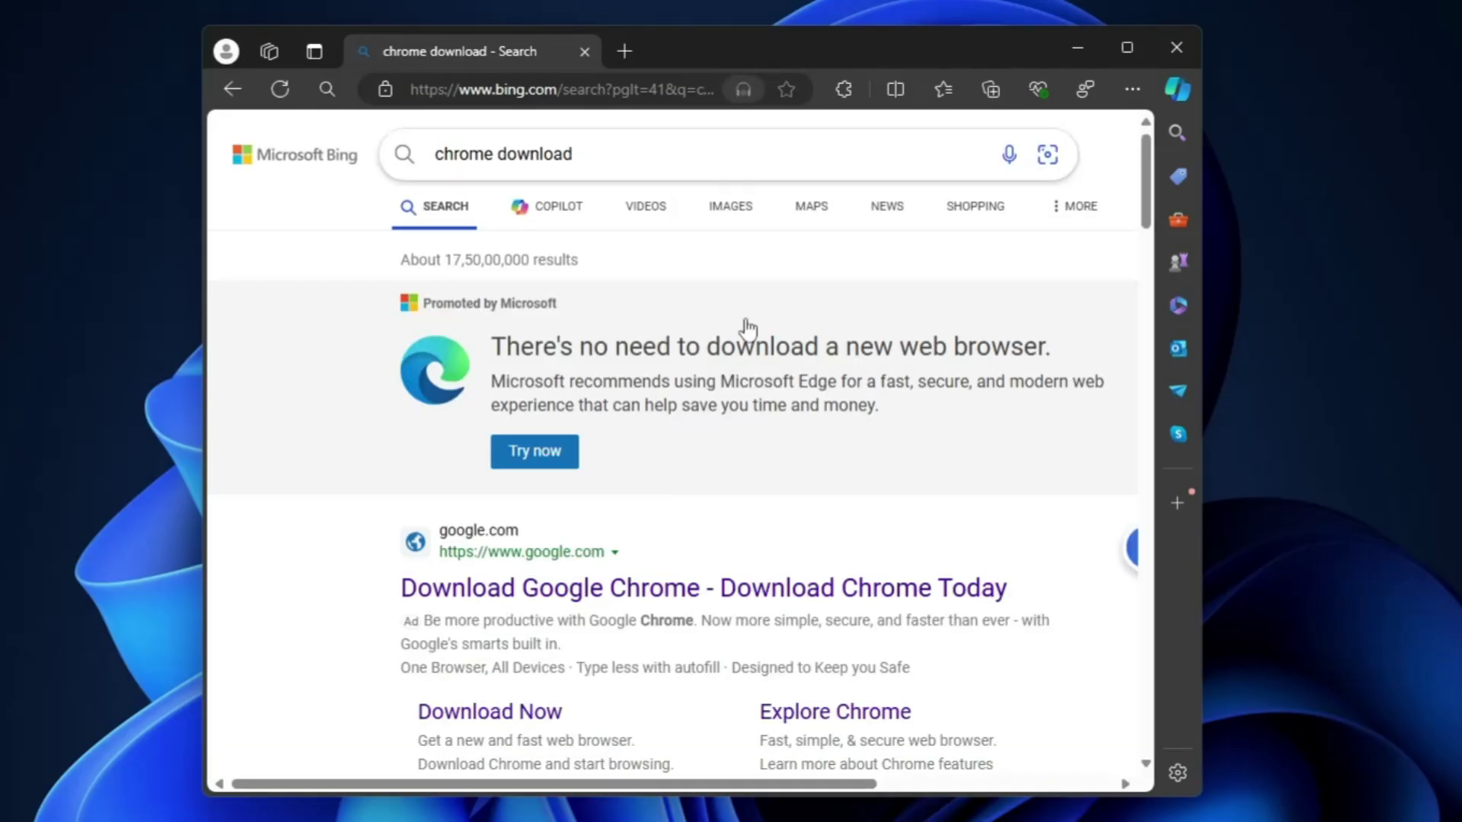
scroll(747, 328, down, 1)
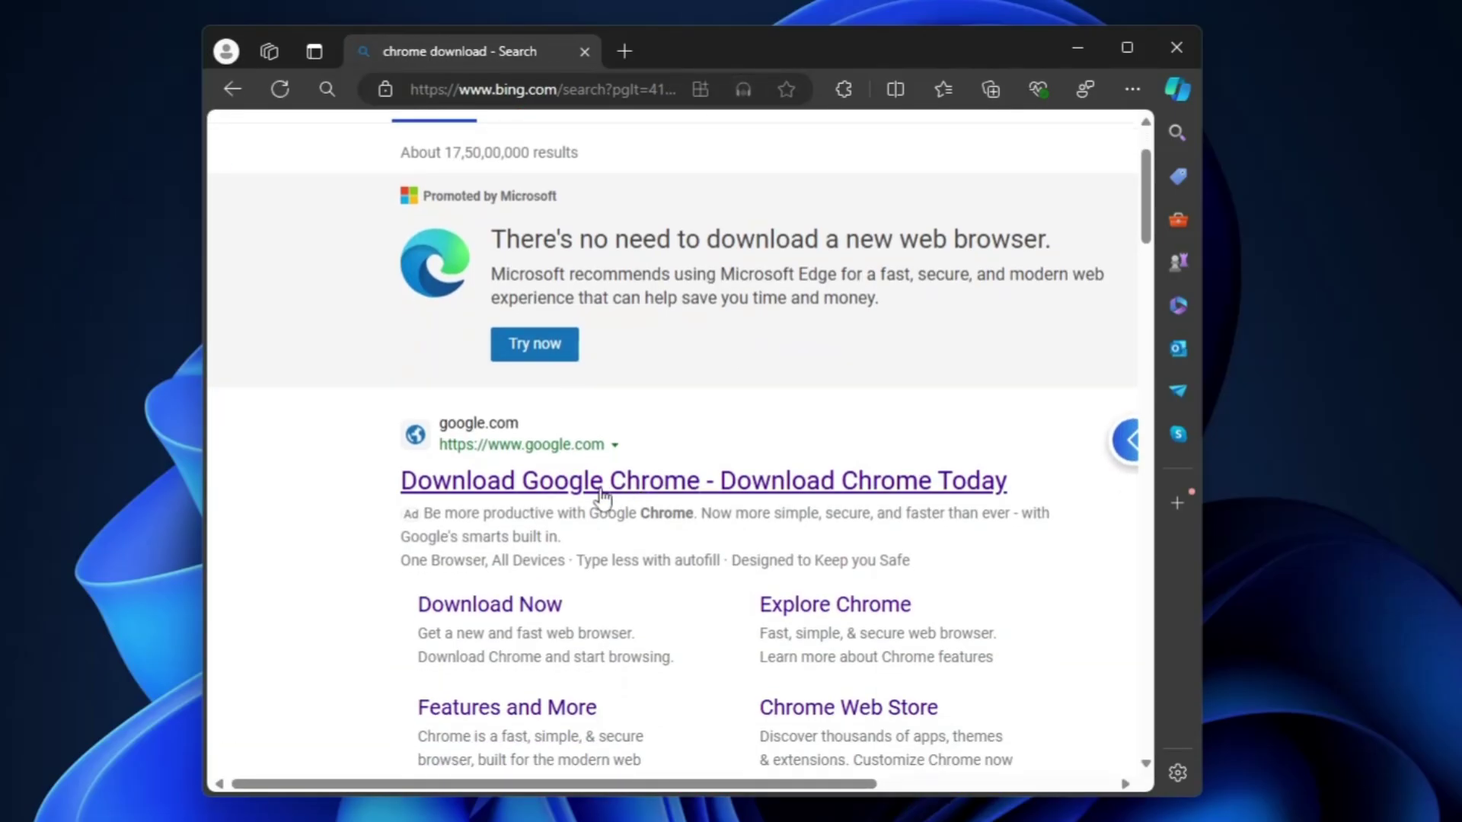
click(592, 487)
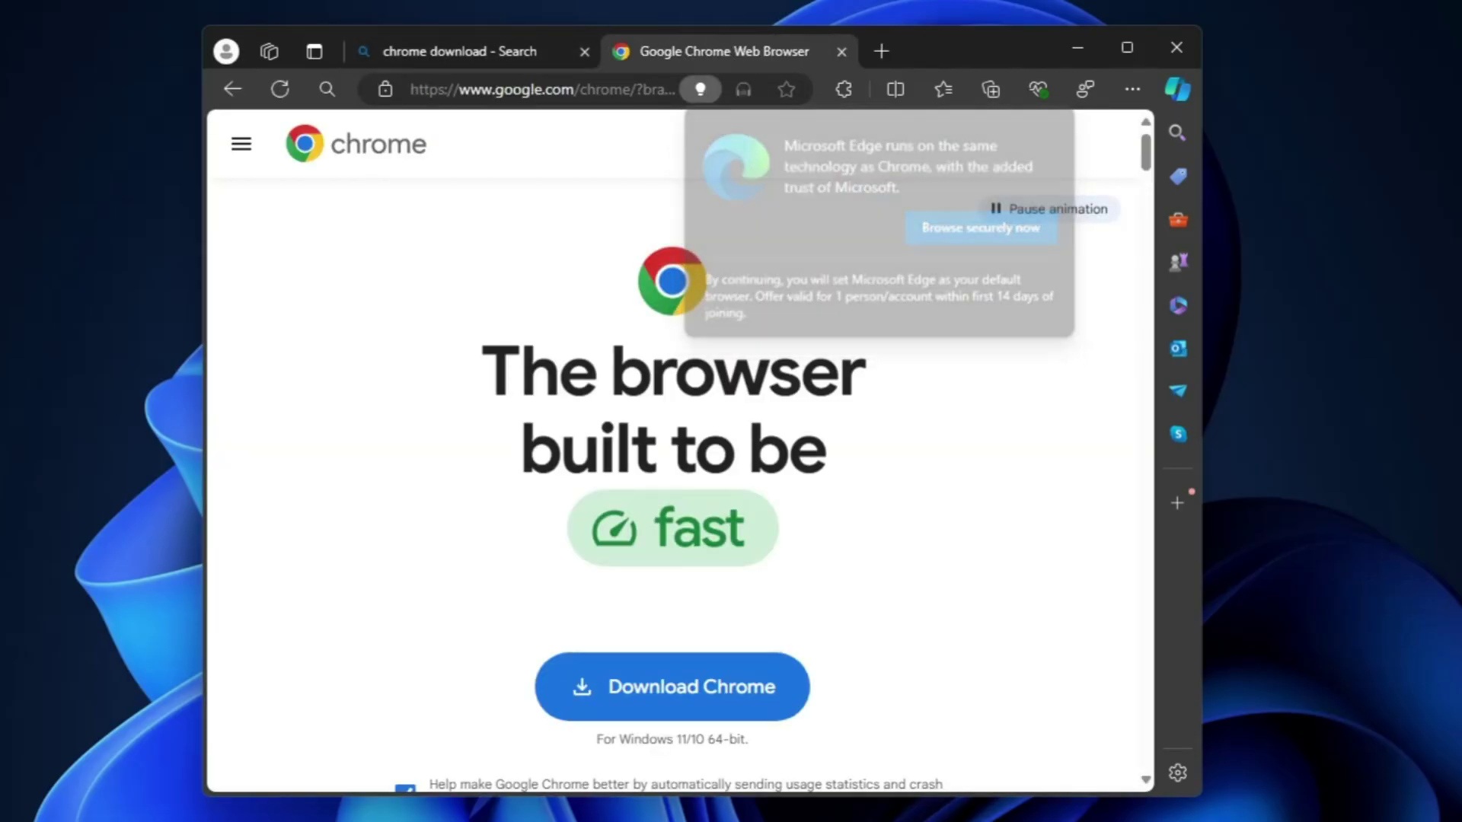
scroll(670, 480, down, 3)
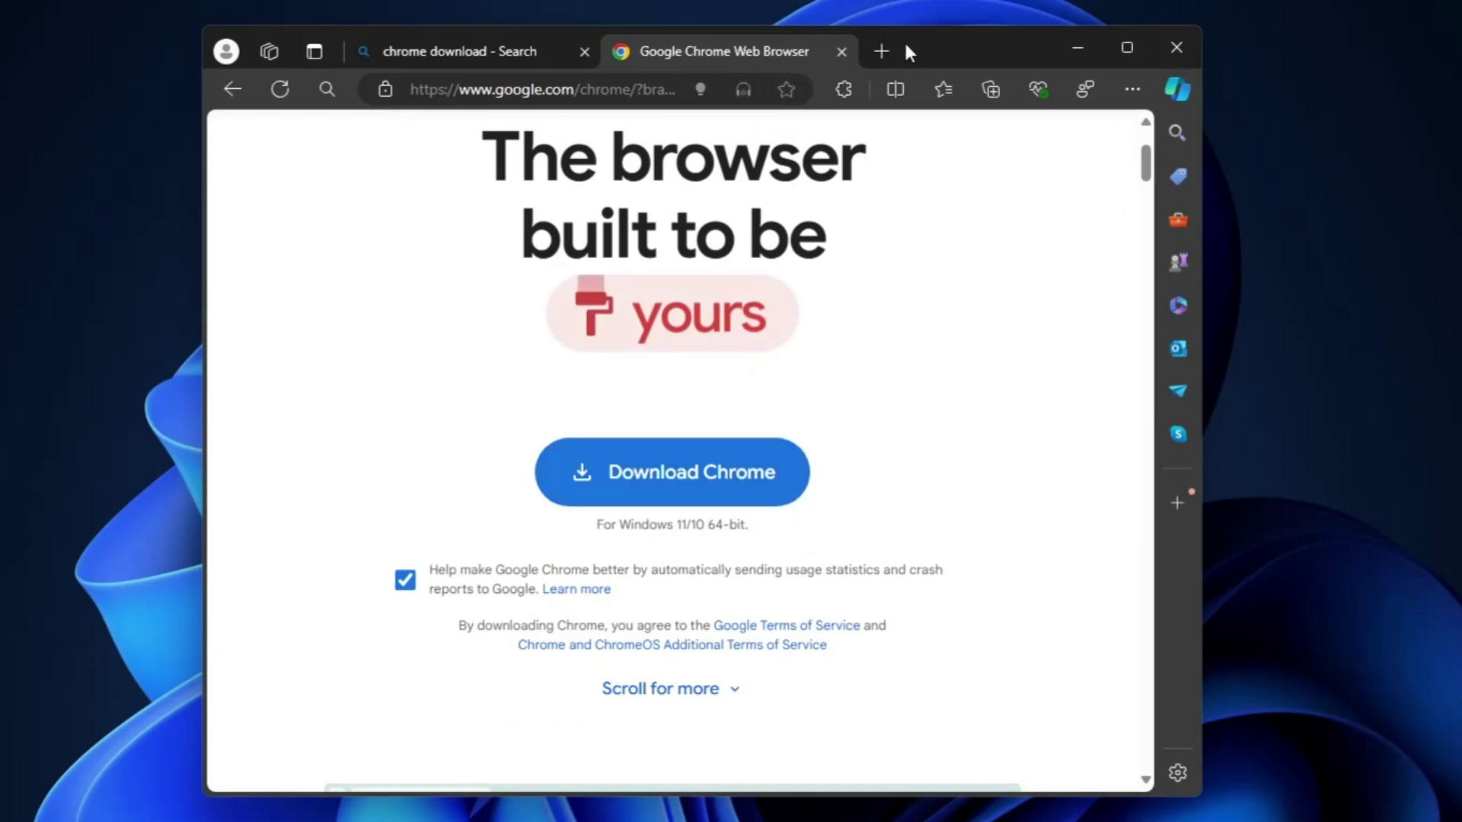
In a new tab, search 'vlc media player' and open the official VLC download page.
click(881, 51)
text(vlc )
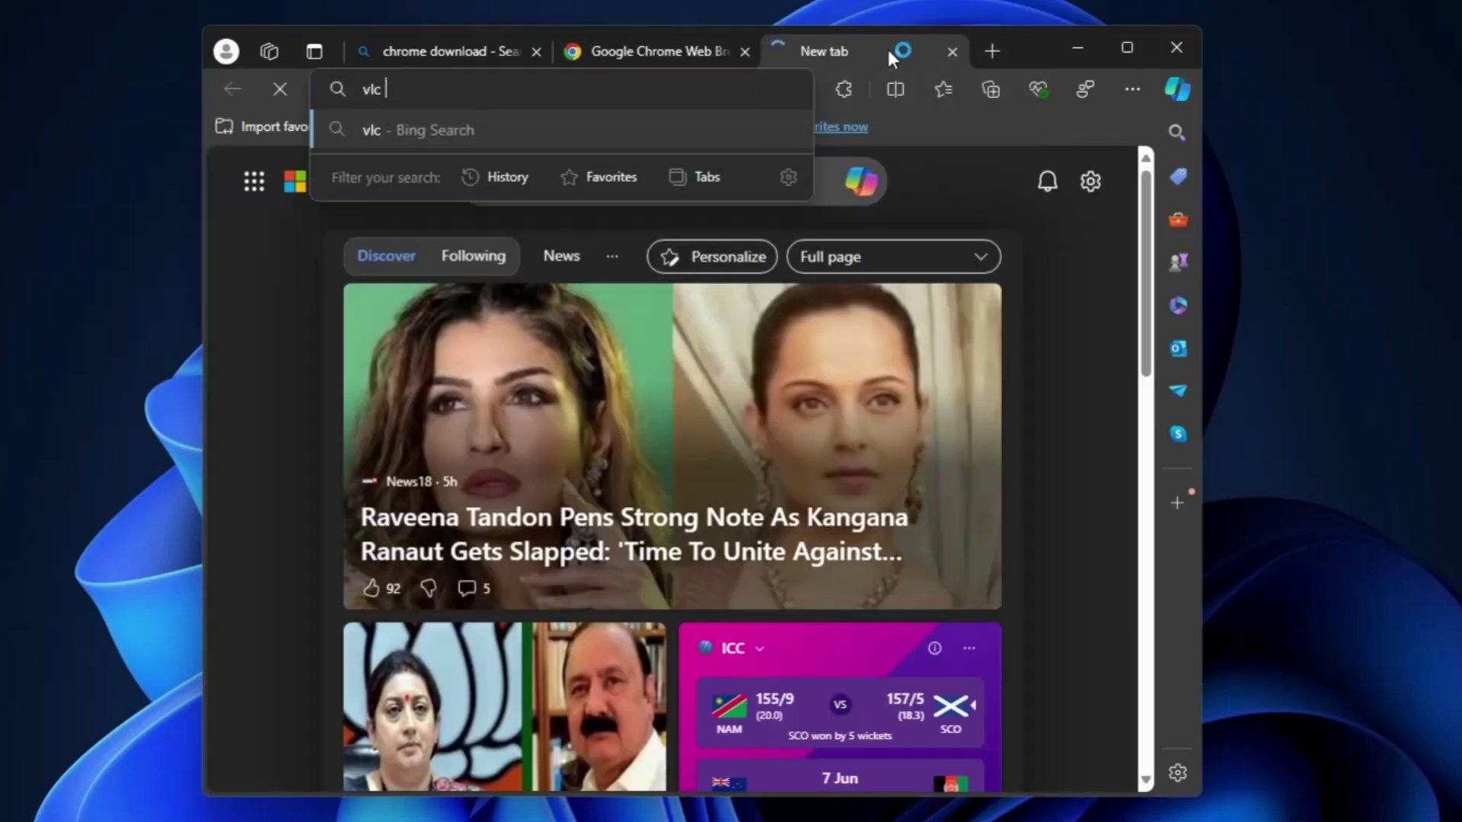
text(media playe)
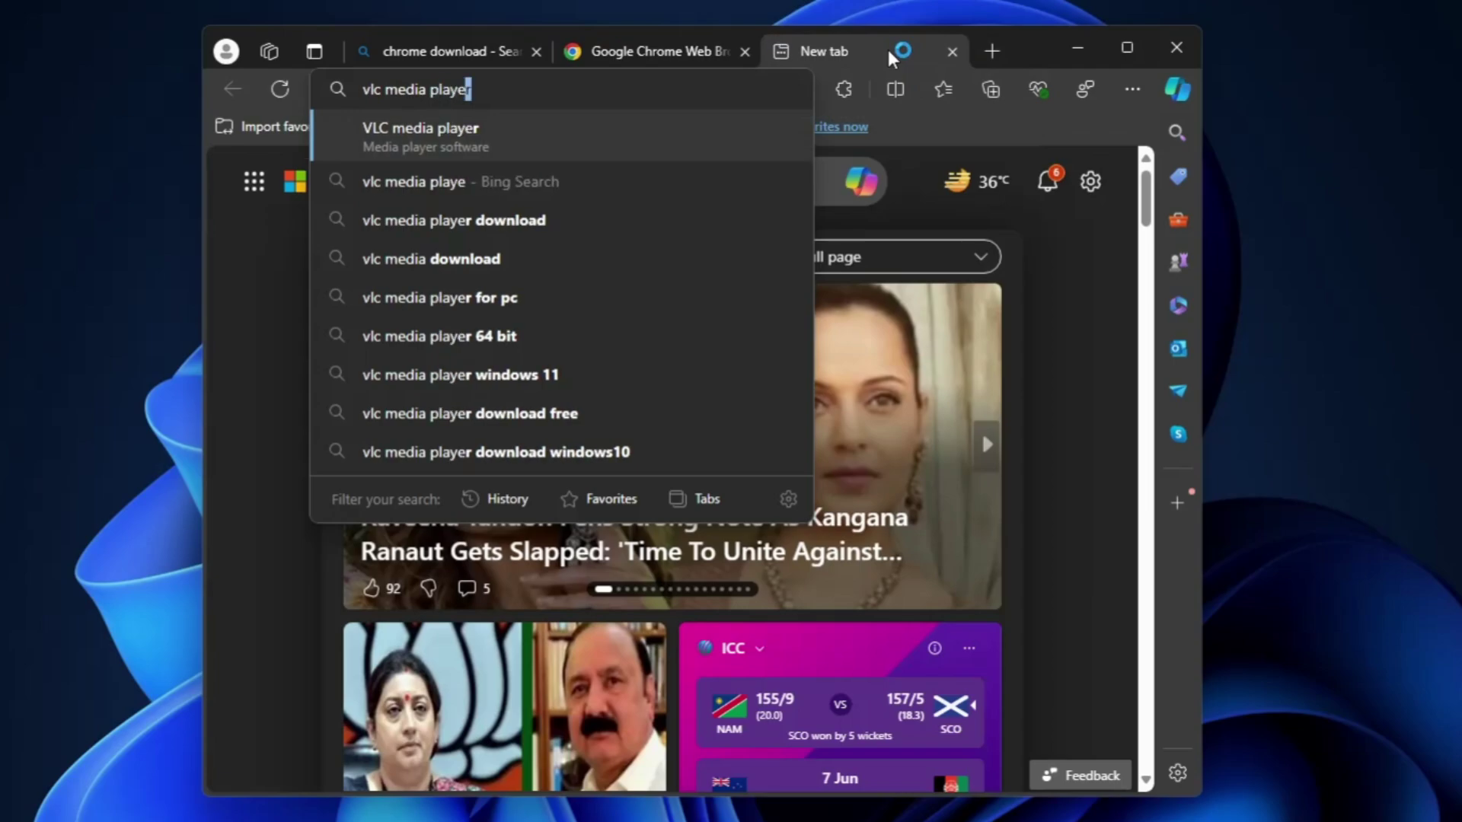
key(Return)
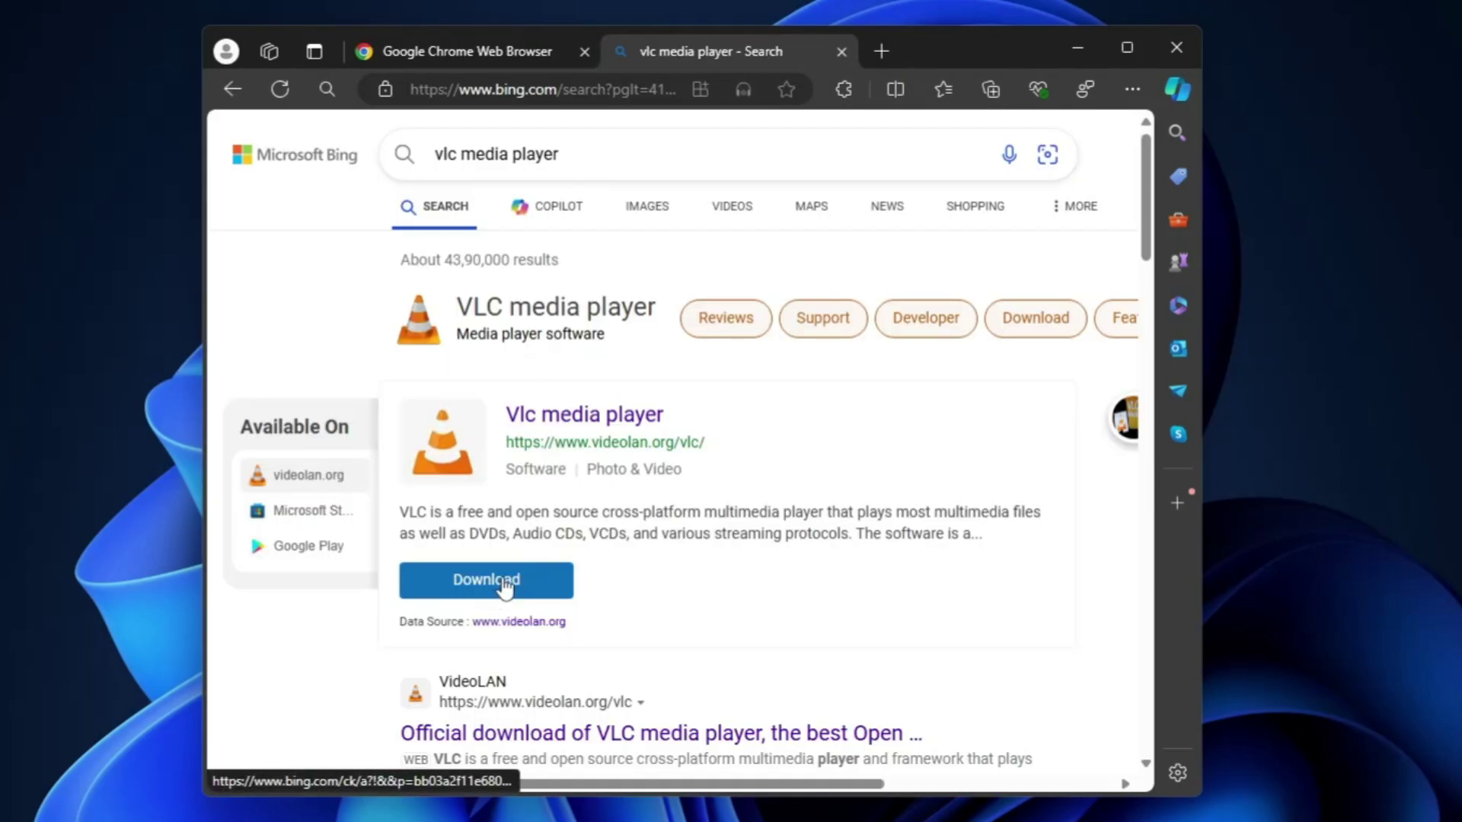
click(496, 583)
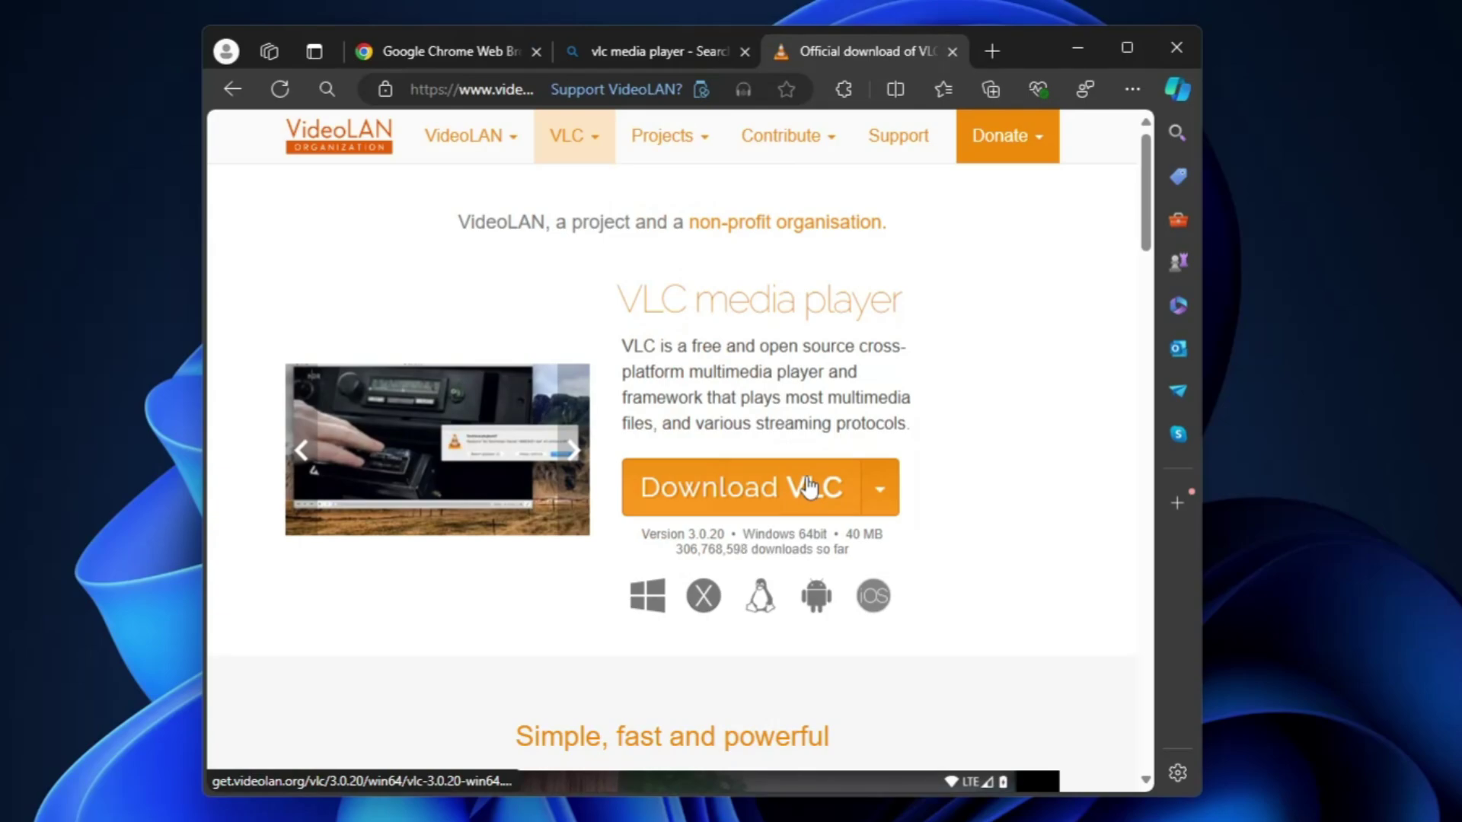
In a new tab, search 'revo installer' and download the free Revo Uninstaller installer revosetup.exe.
click(993, 53)
text(revo)
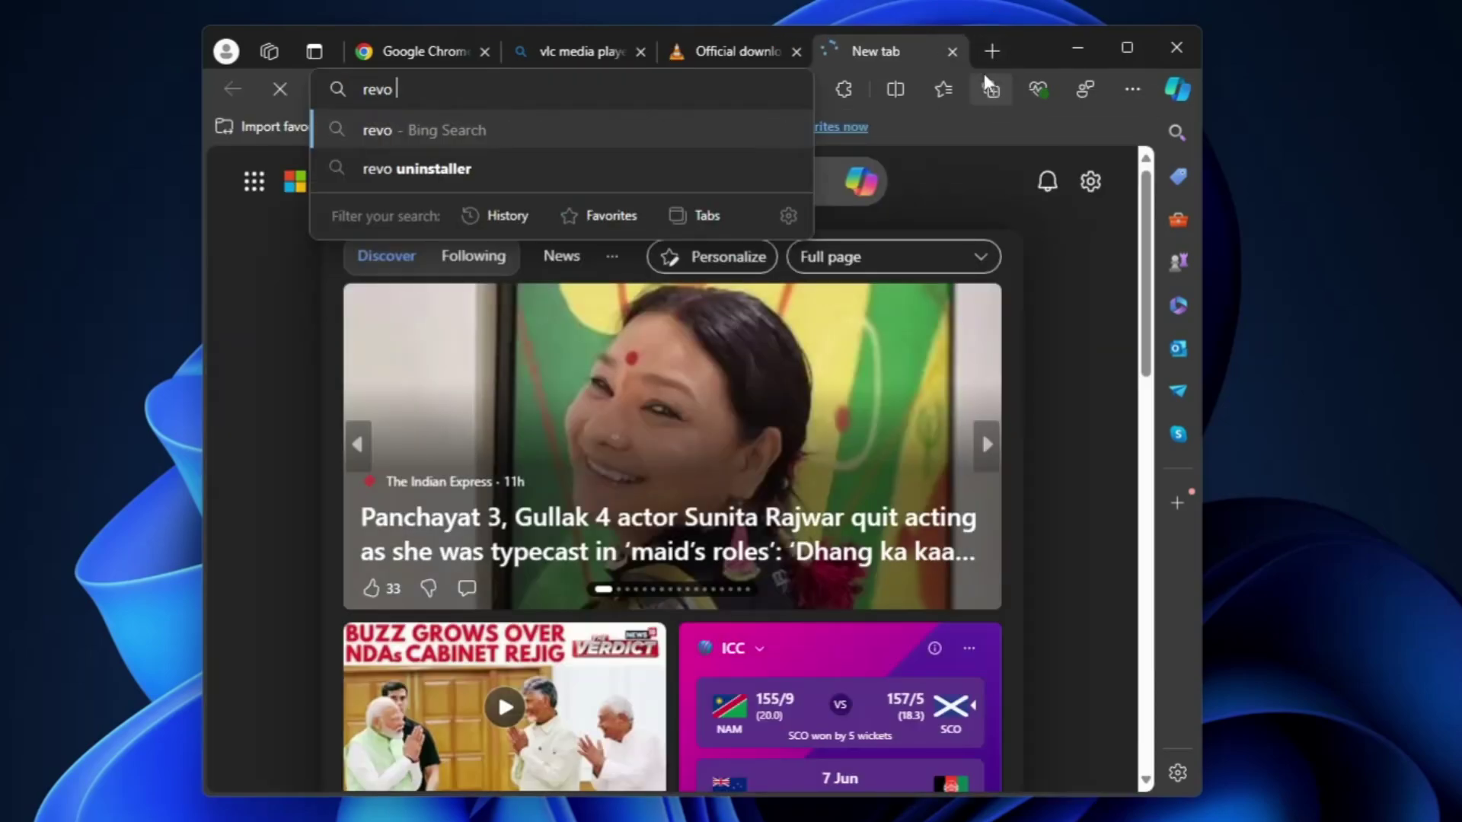
text( installer)
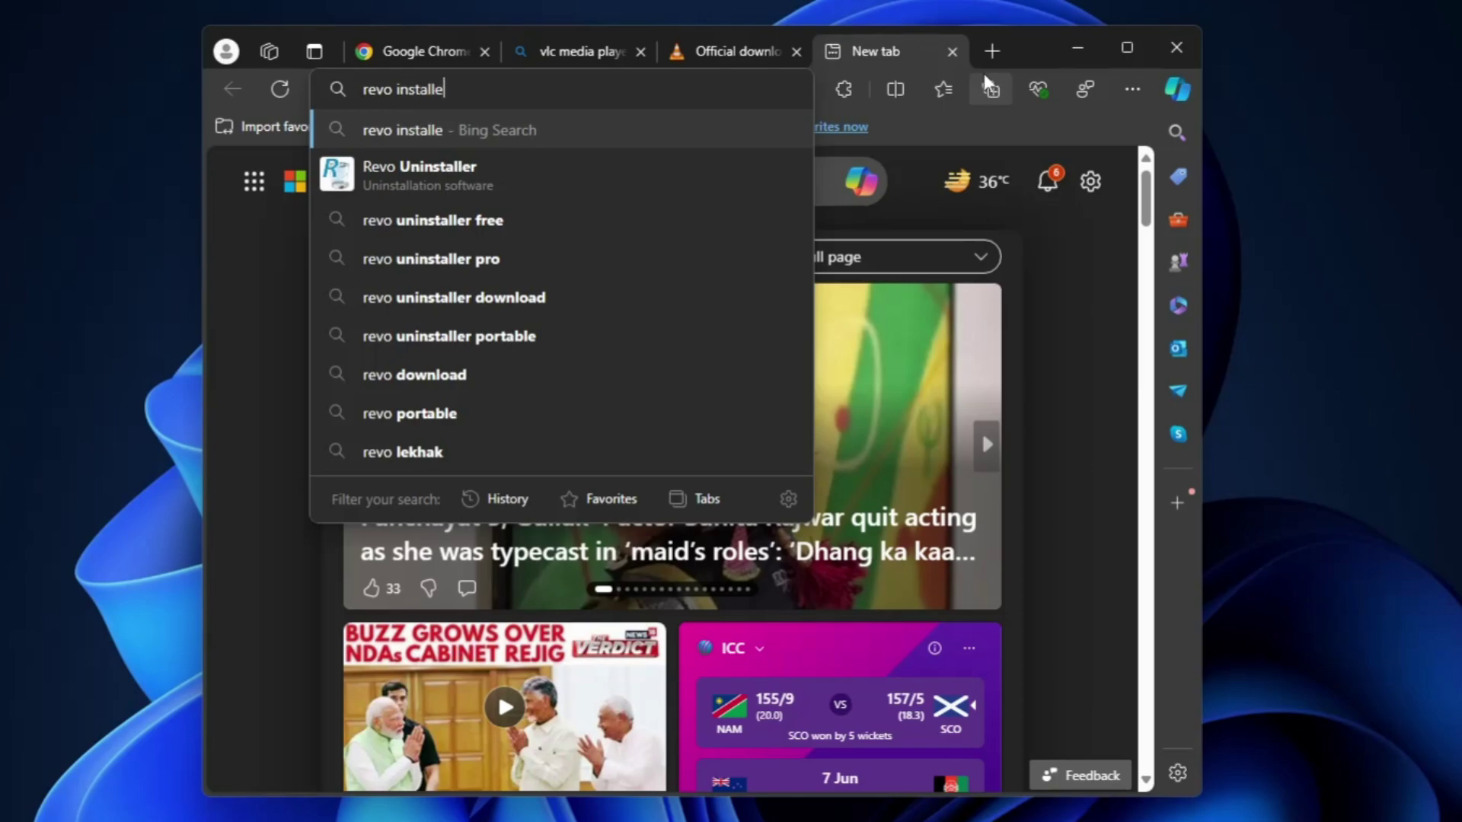
key(Return)
scroll(552, 305, down, 3)
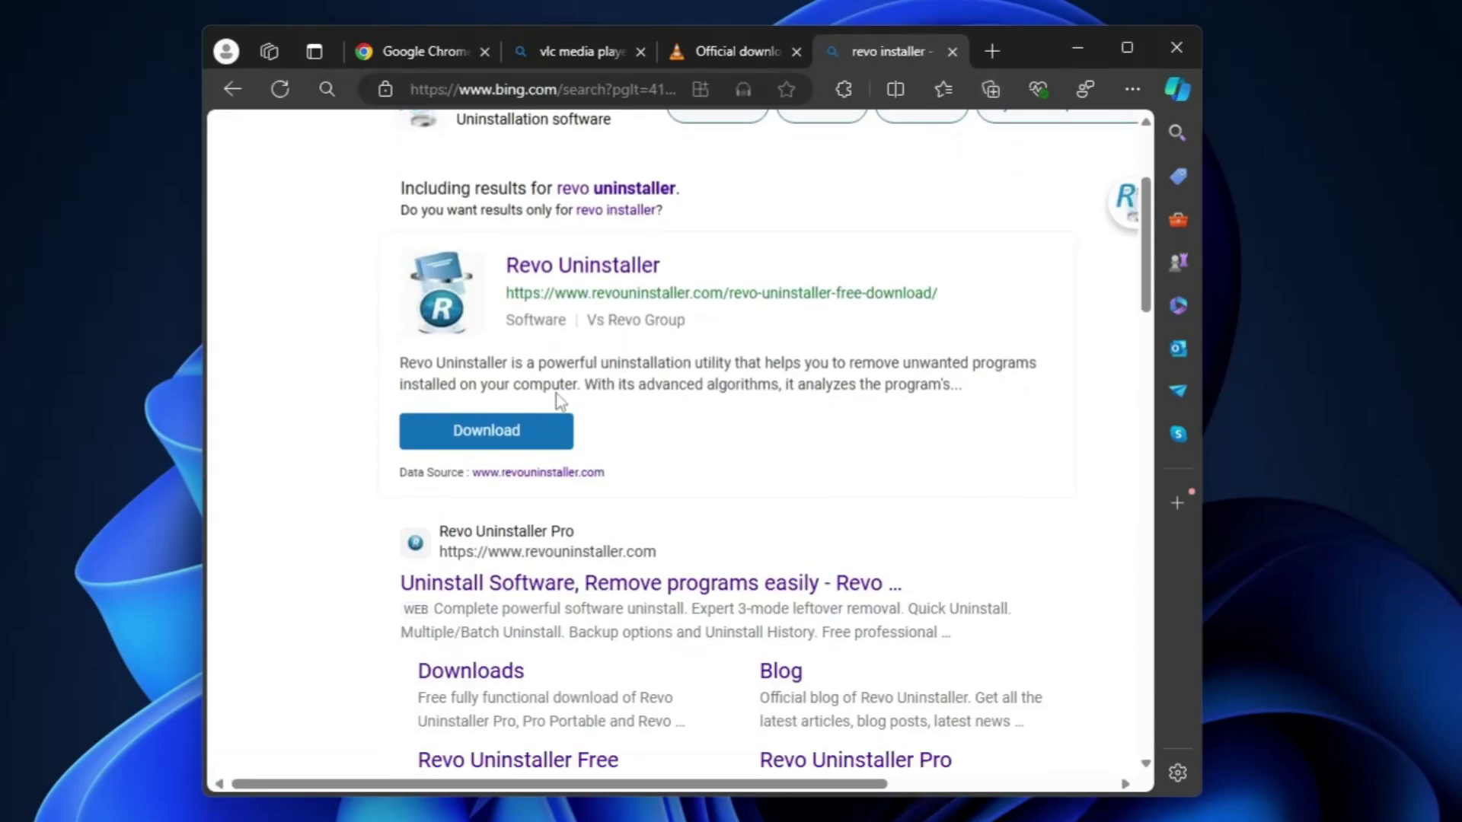
click(556, 268)
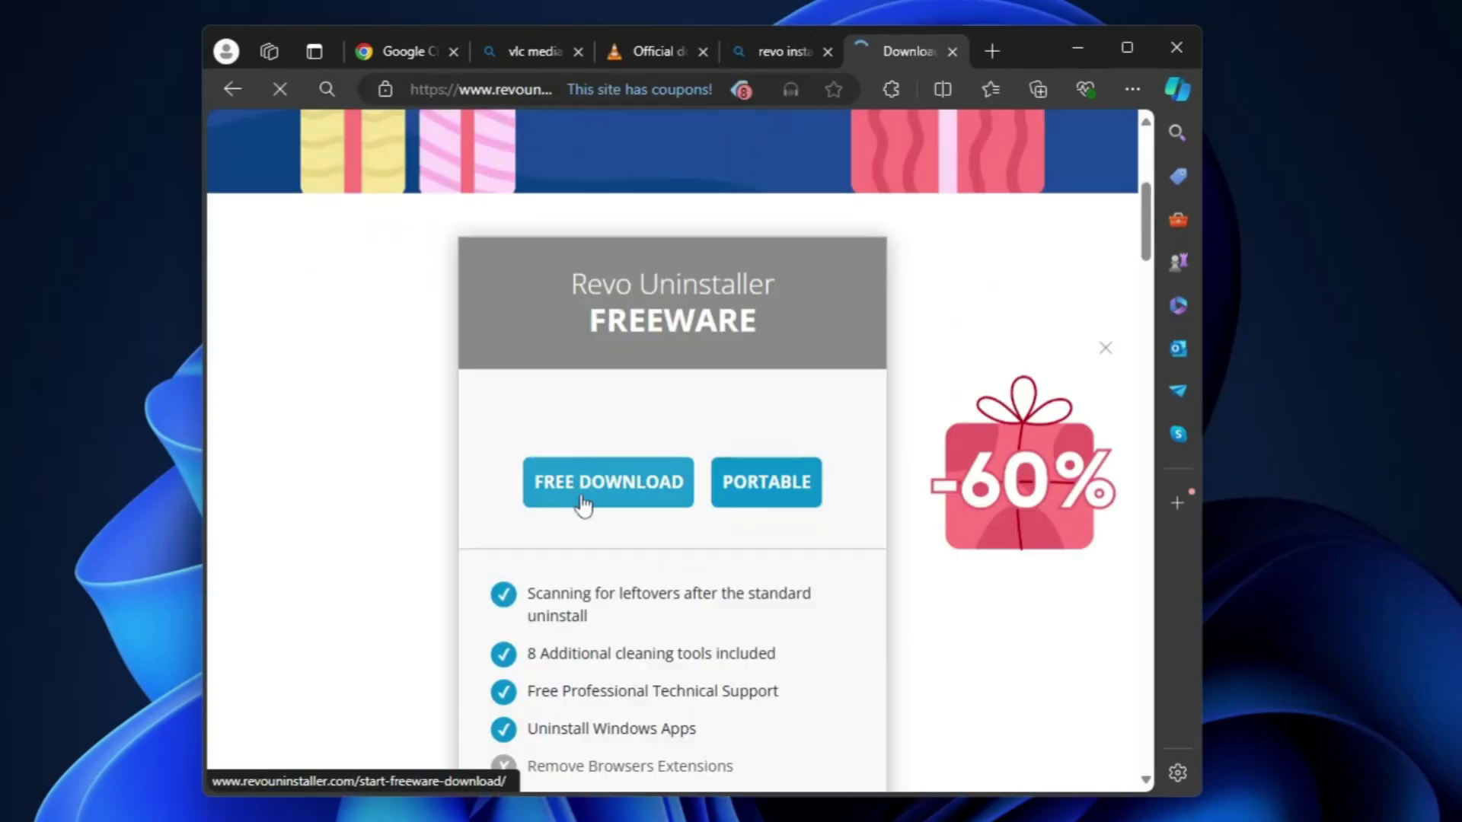
click(605, 485)
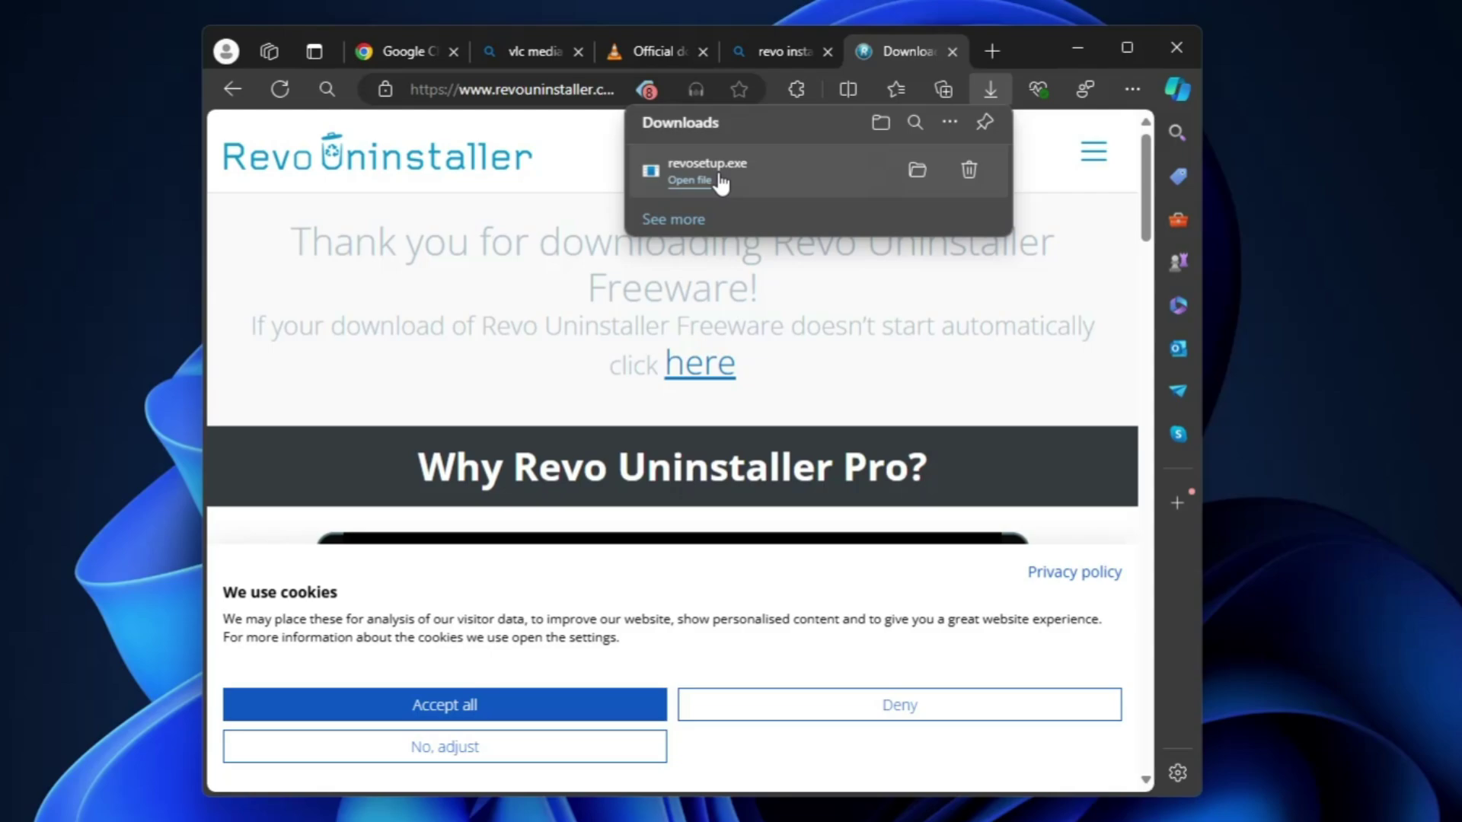
click(990, 53)
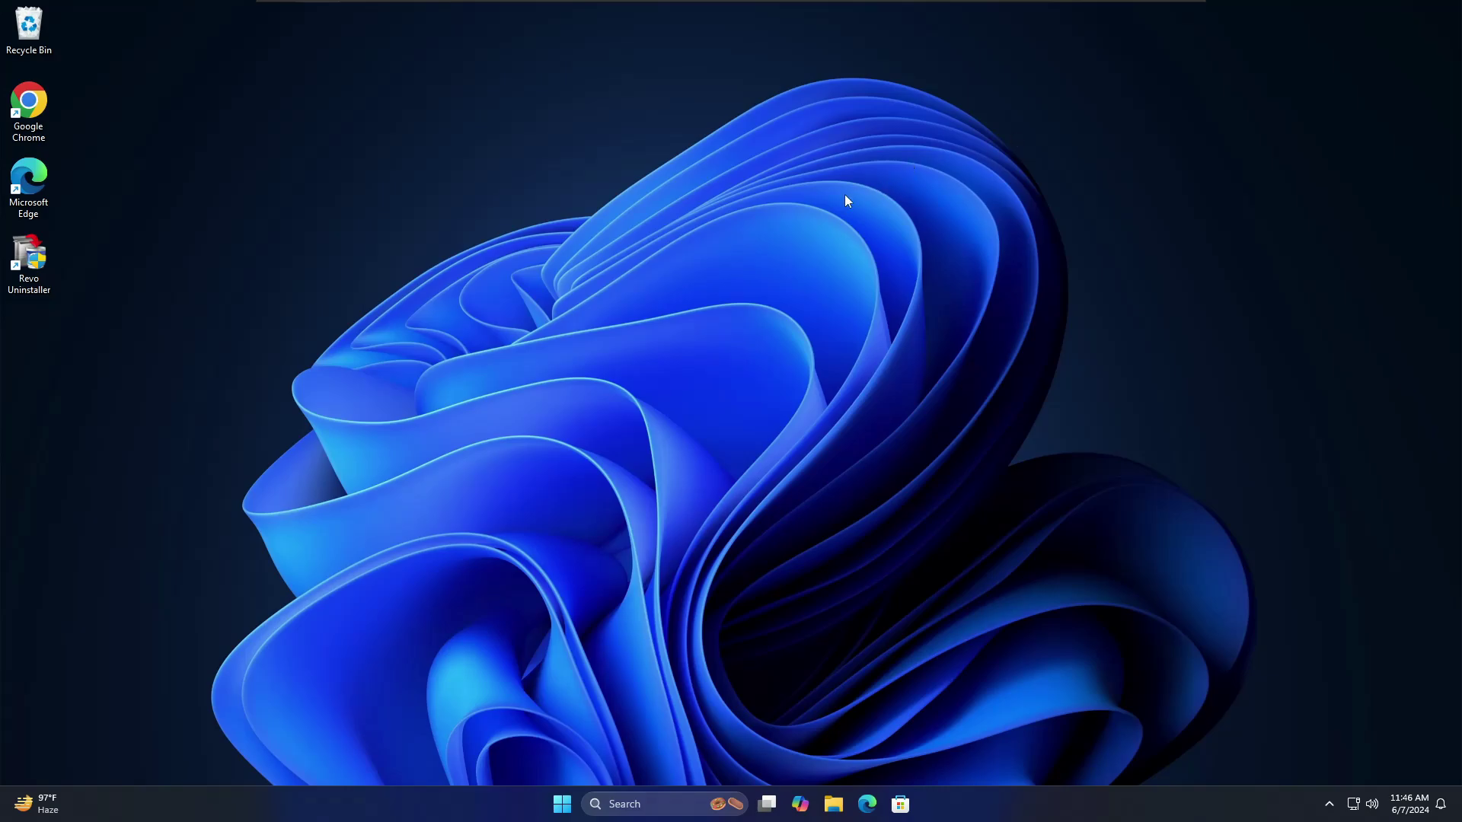
Uninstall Microsoft Clipchamp from the Start menu's All apps list.
click(562, 804)
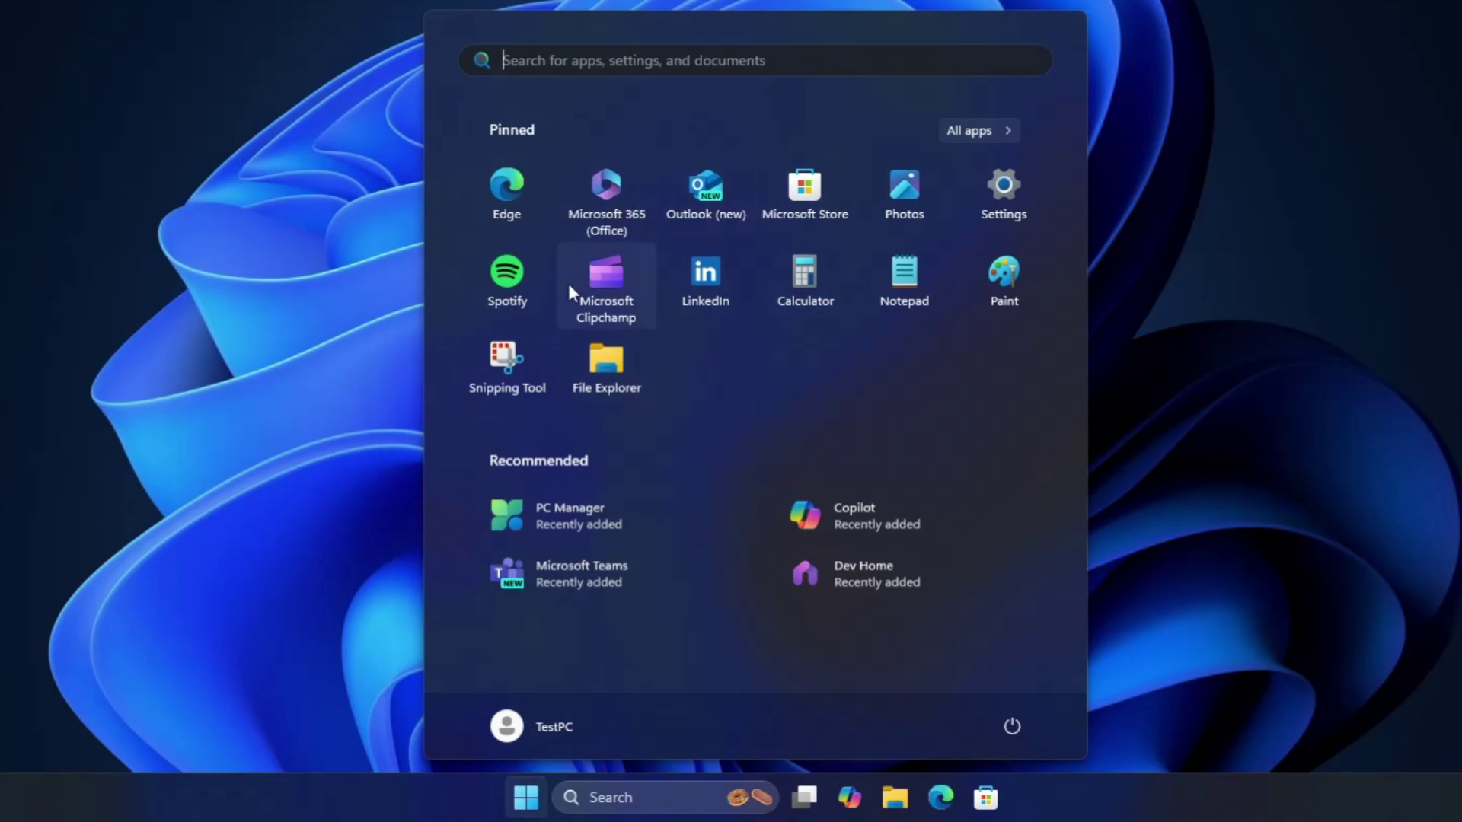
click(964, 130)
scroll(663, 267, down, 1)
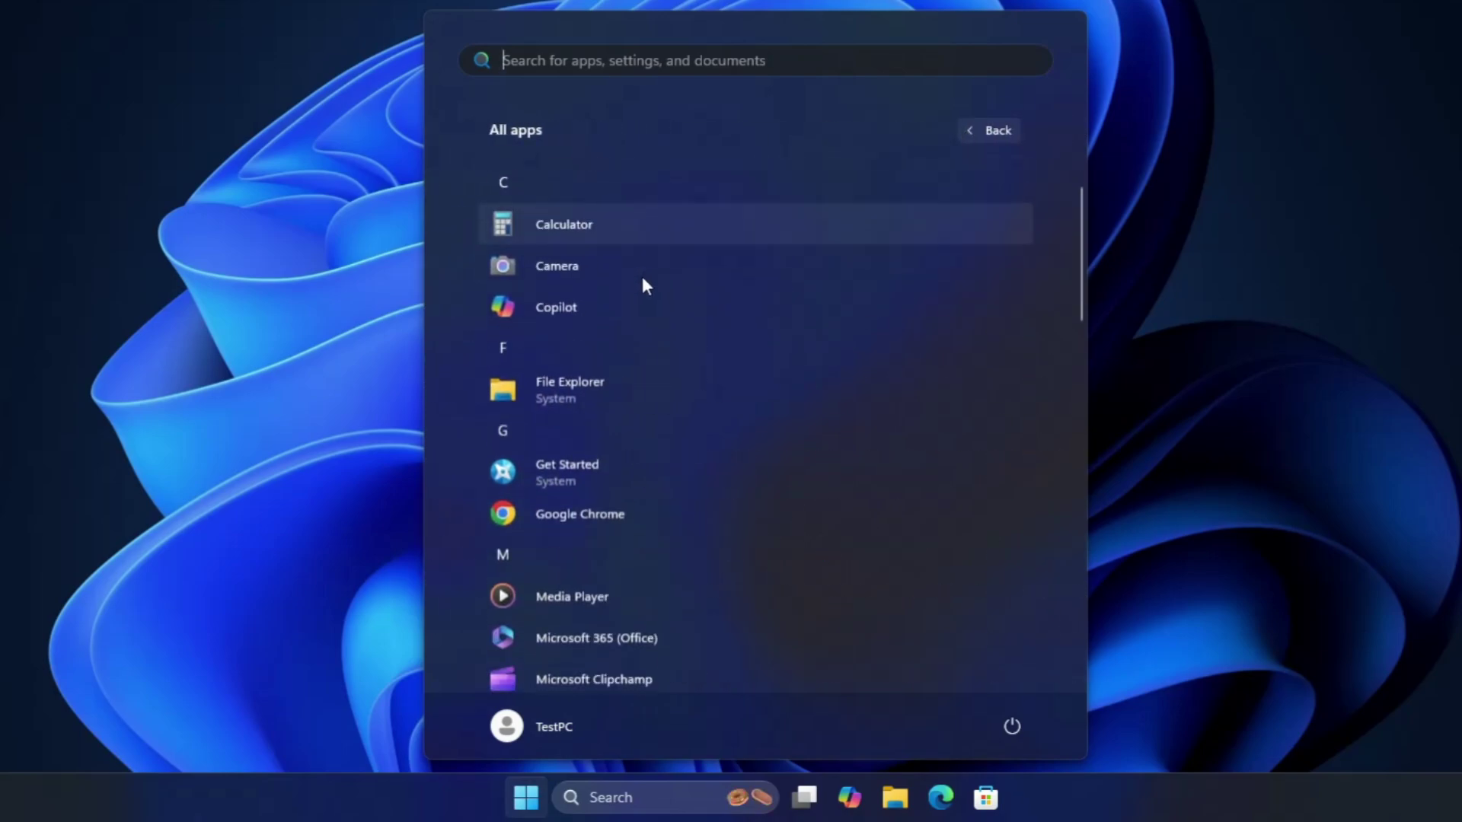
right_click(588, 303)
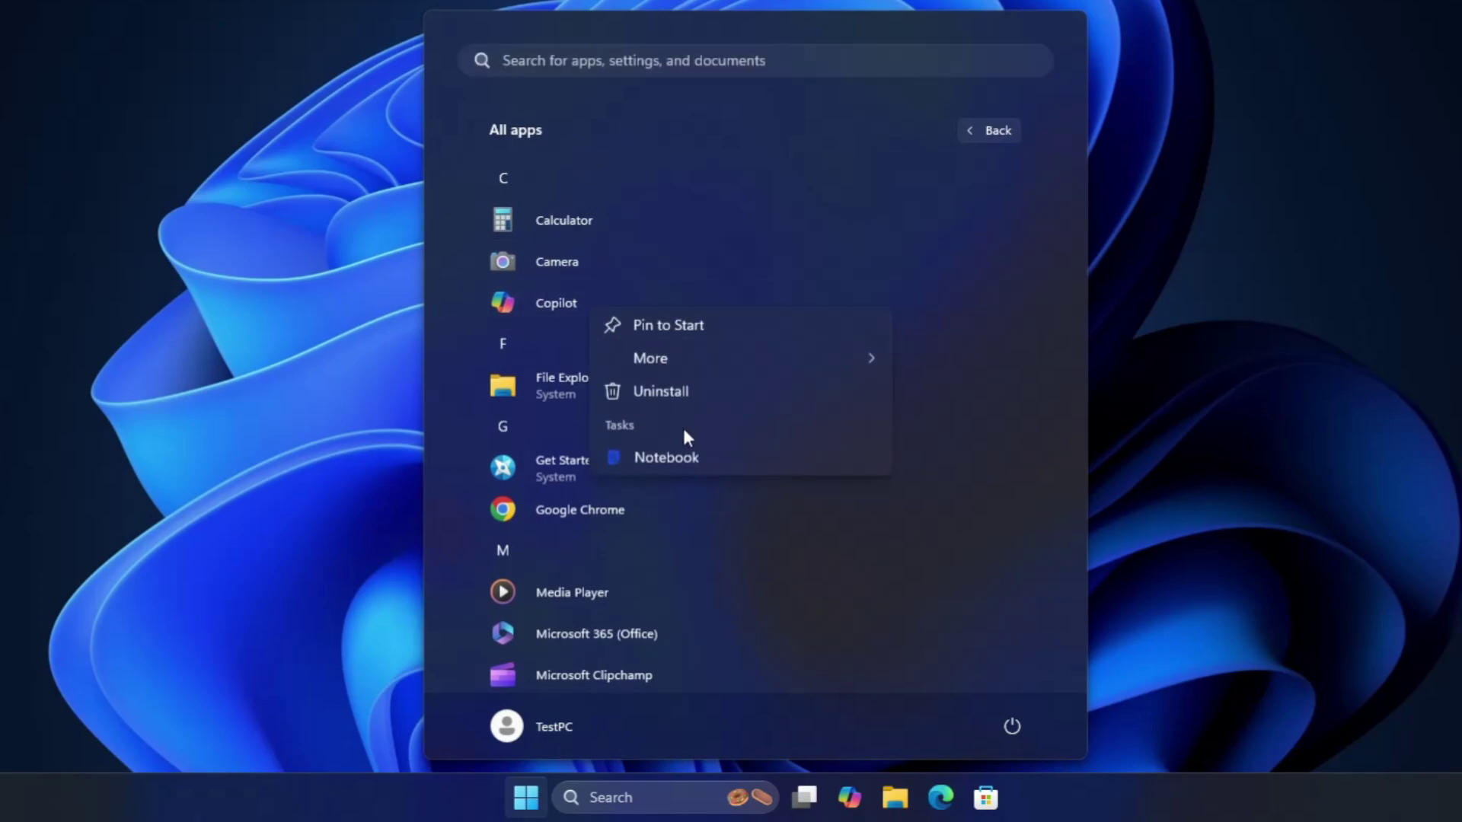
click(444, 369)
scroll(617, 389, down, 2)
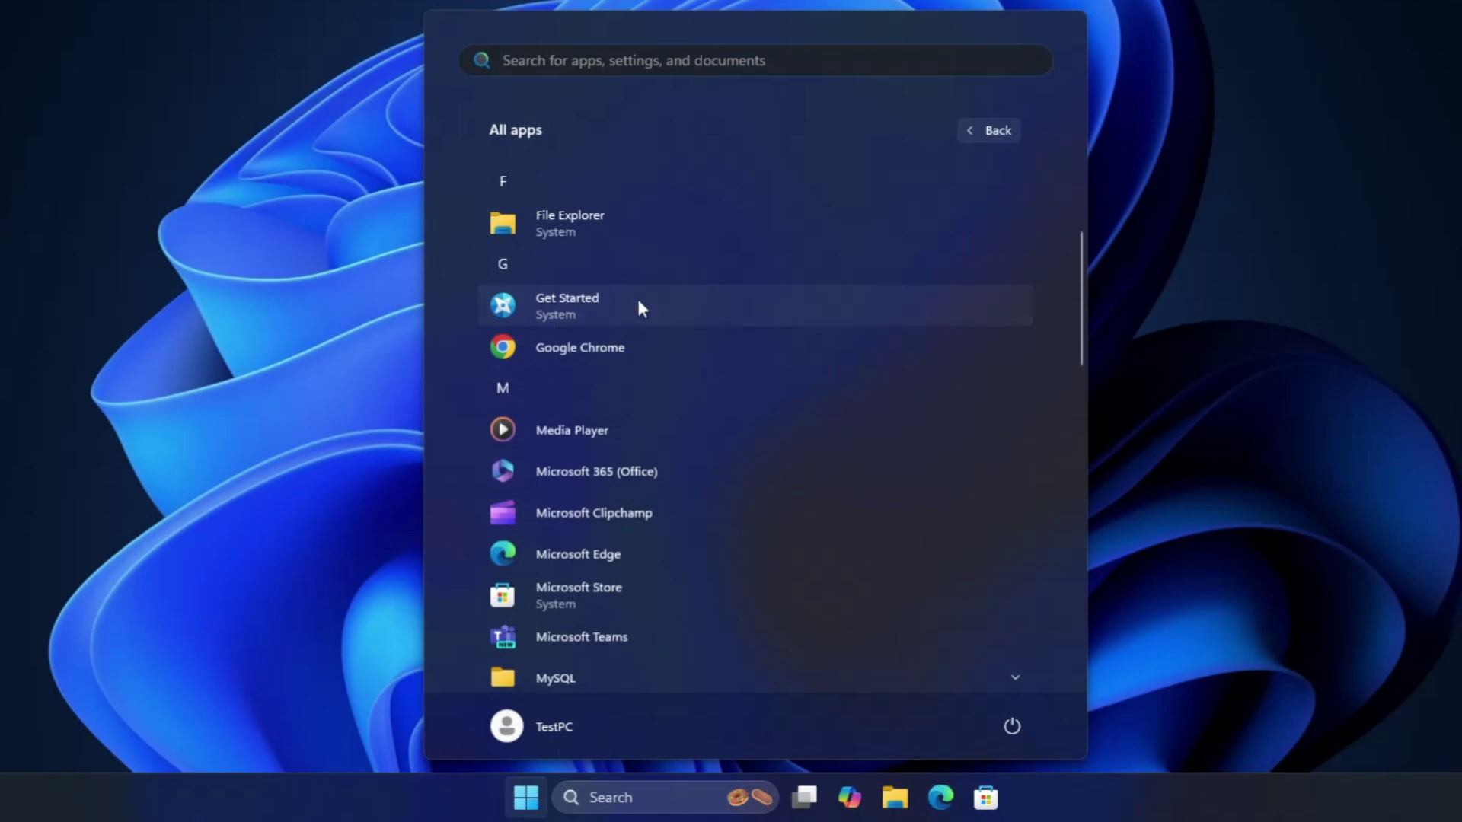
right_click(638, 302)
scroll(632, 335, down, 2)
right_click(634, 348)
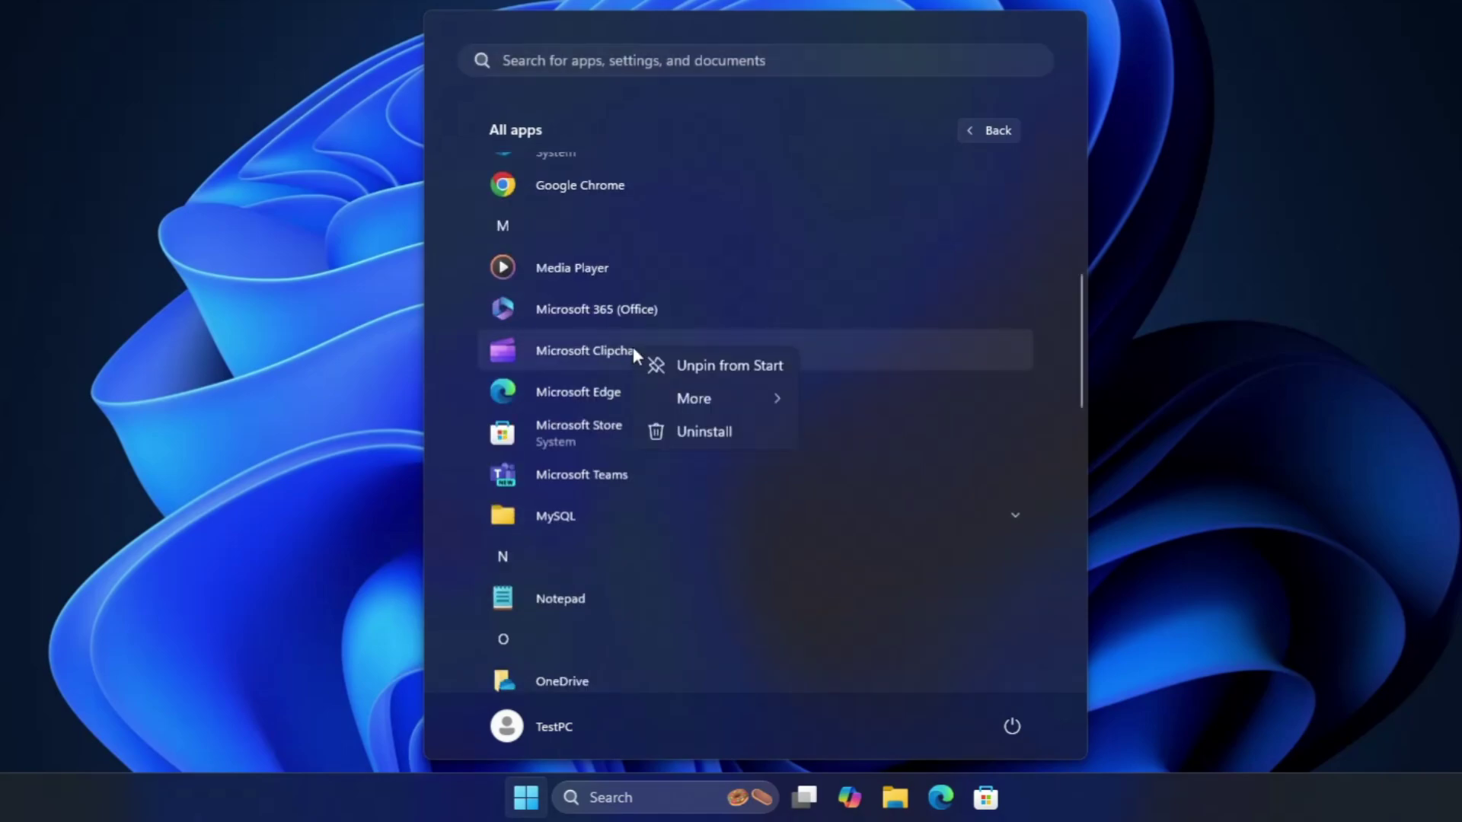
click(702, 430)
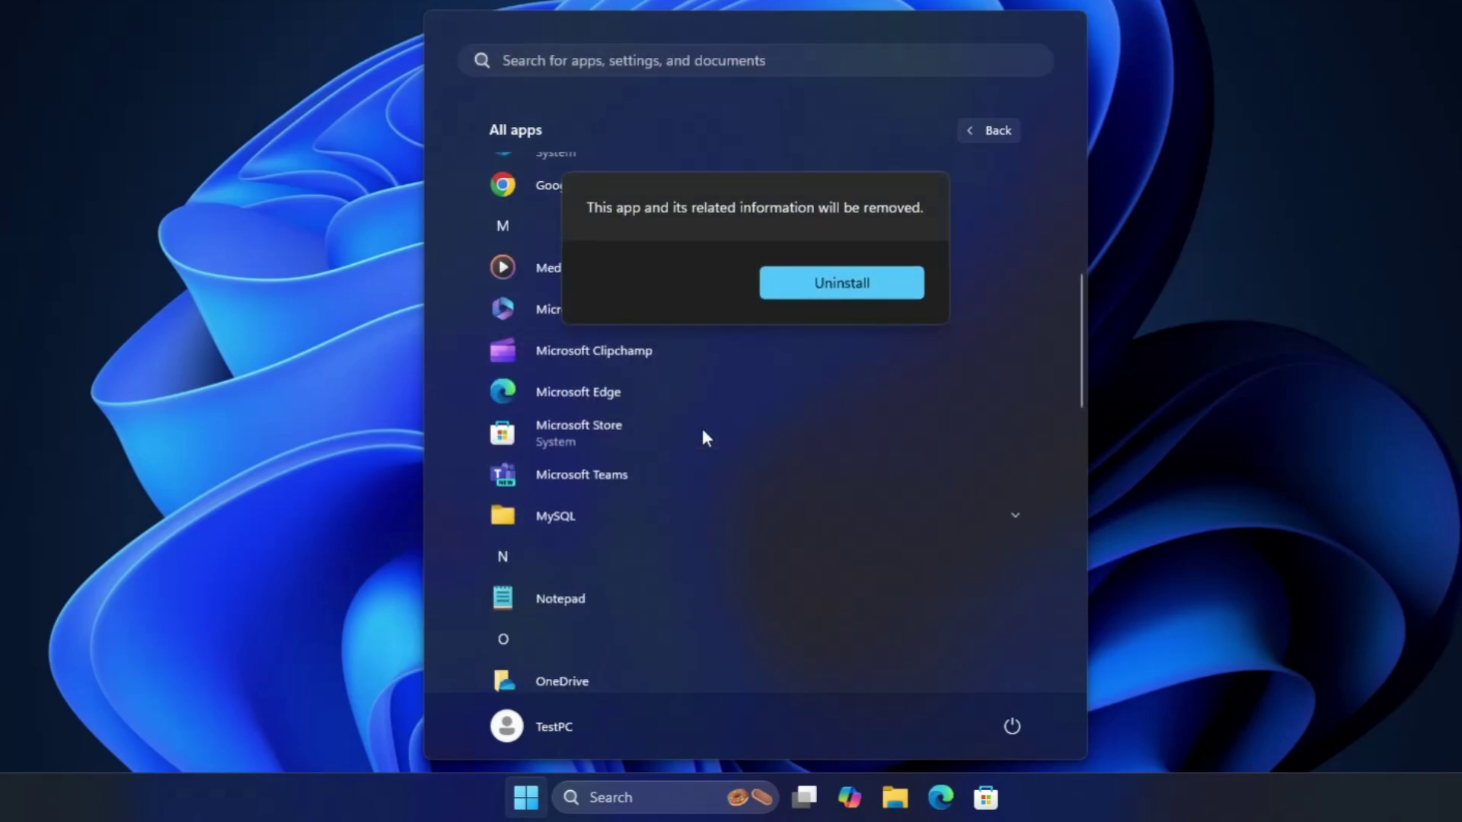
click(828, 290)
Uninstall Microsoft Teams, then choose Uninstall for OneDrive.
scroll(628, 316, down, 2)
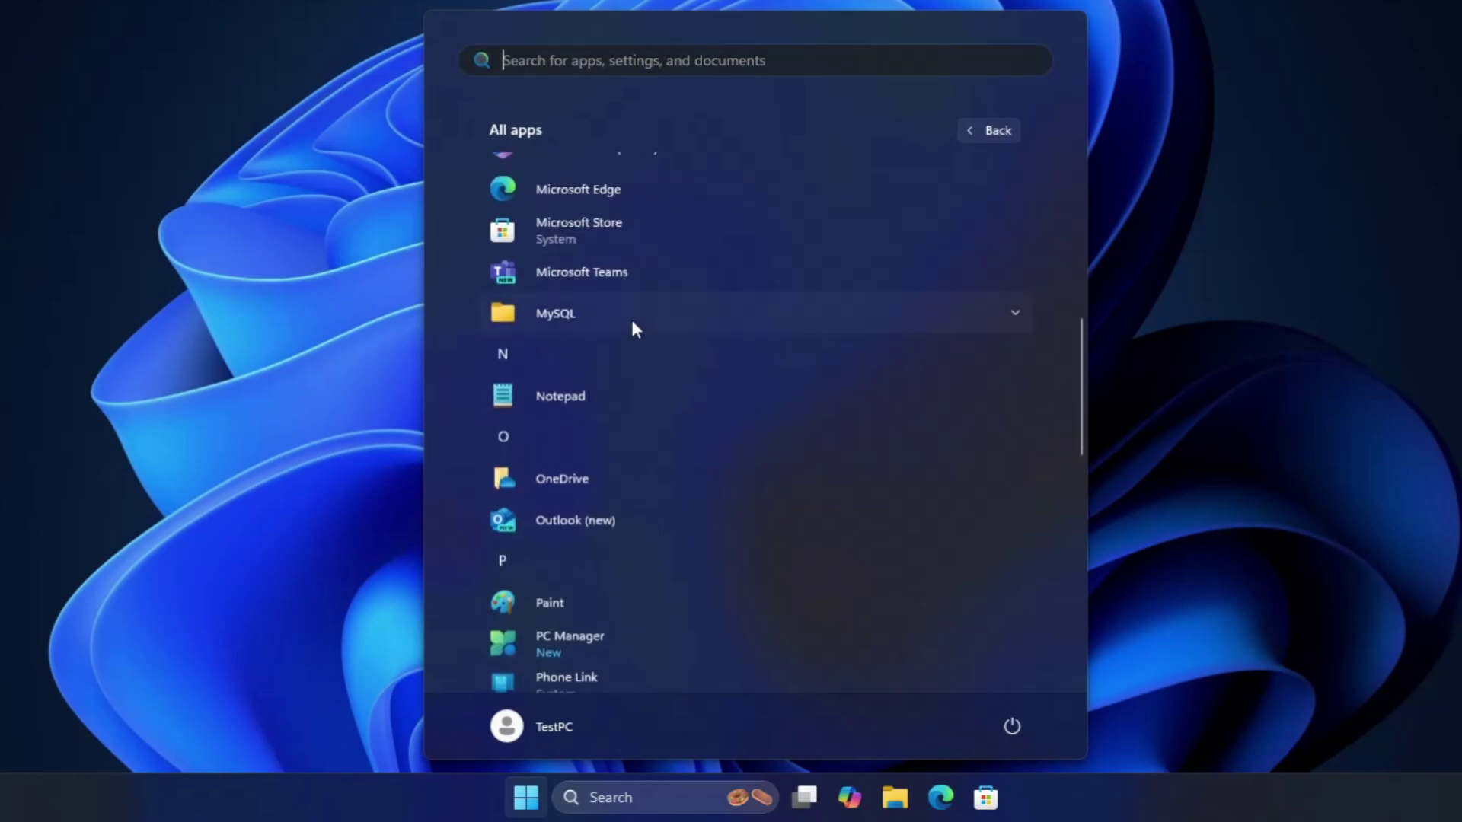
right_click(602, 276)
click(661, 361)
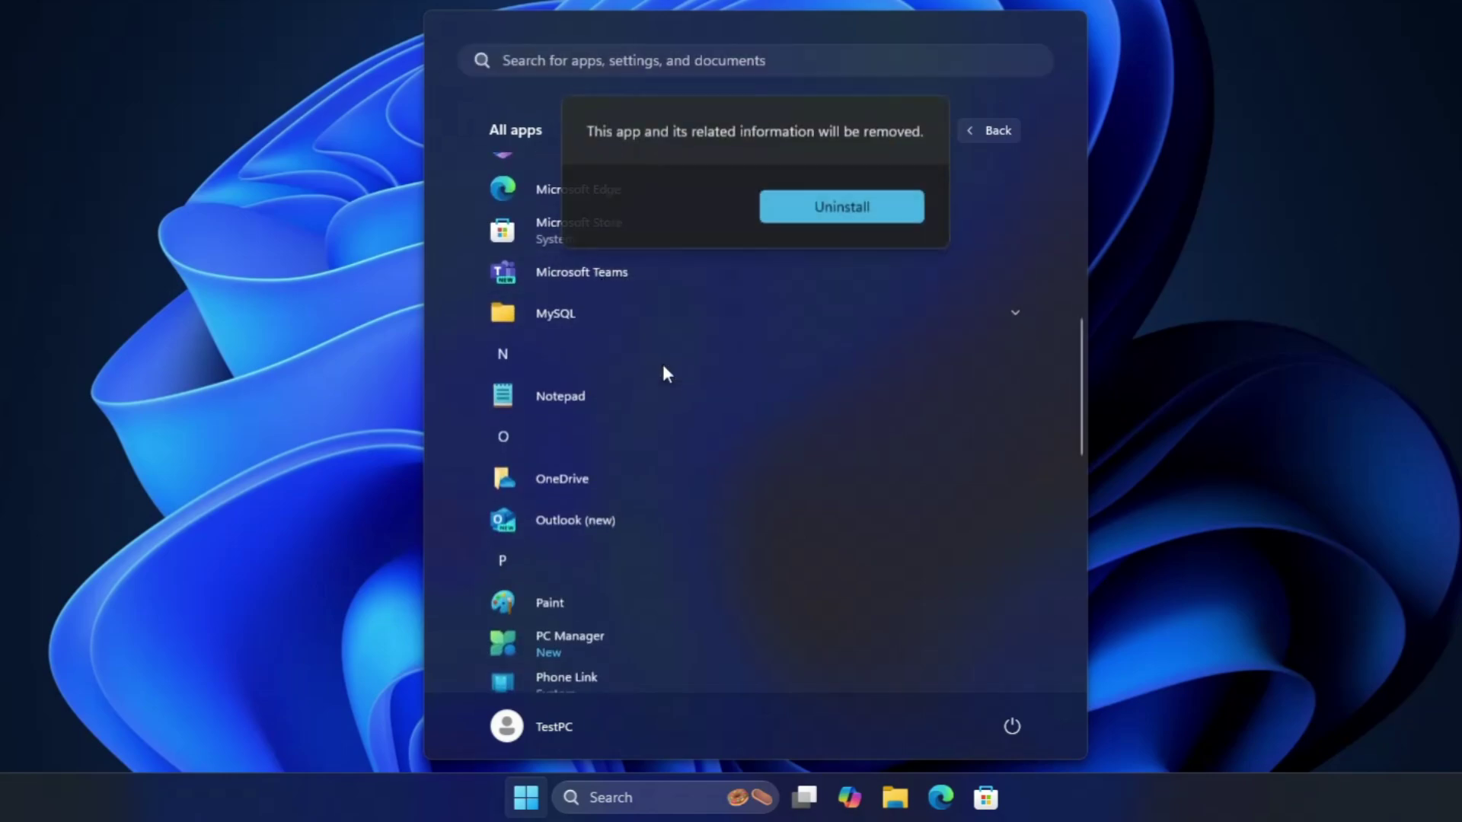
click(890, 199)
scroll(762, 335, down, 2)
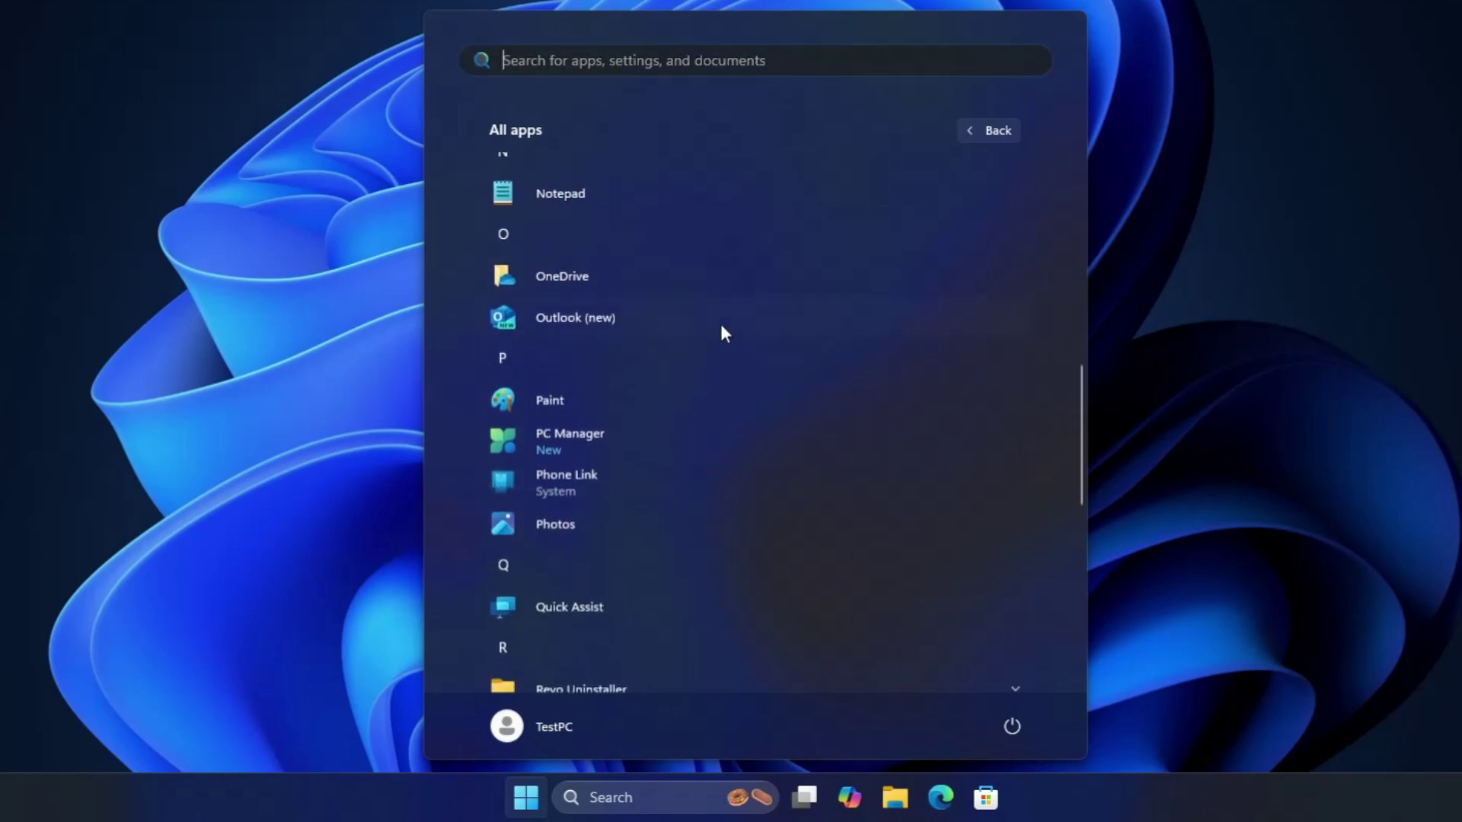
right_click(623, 280)
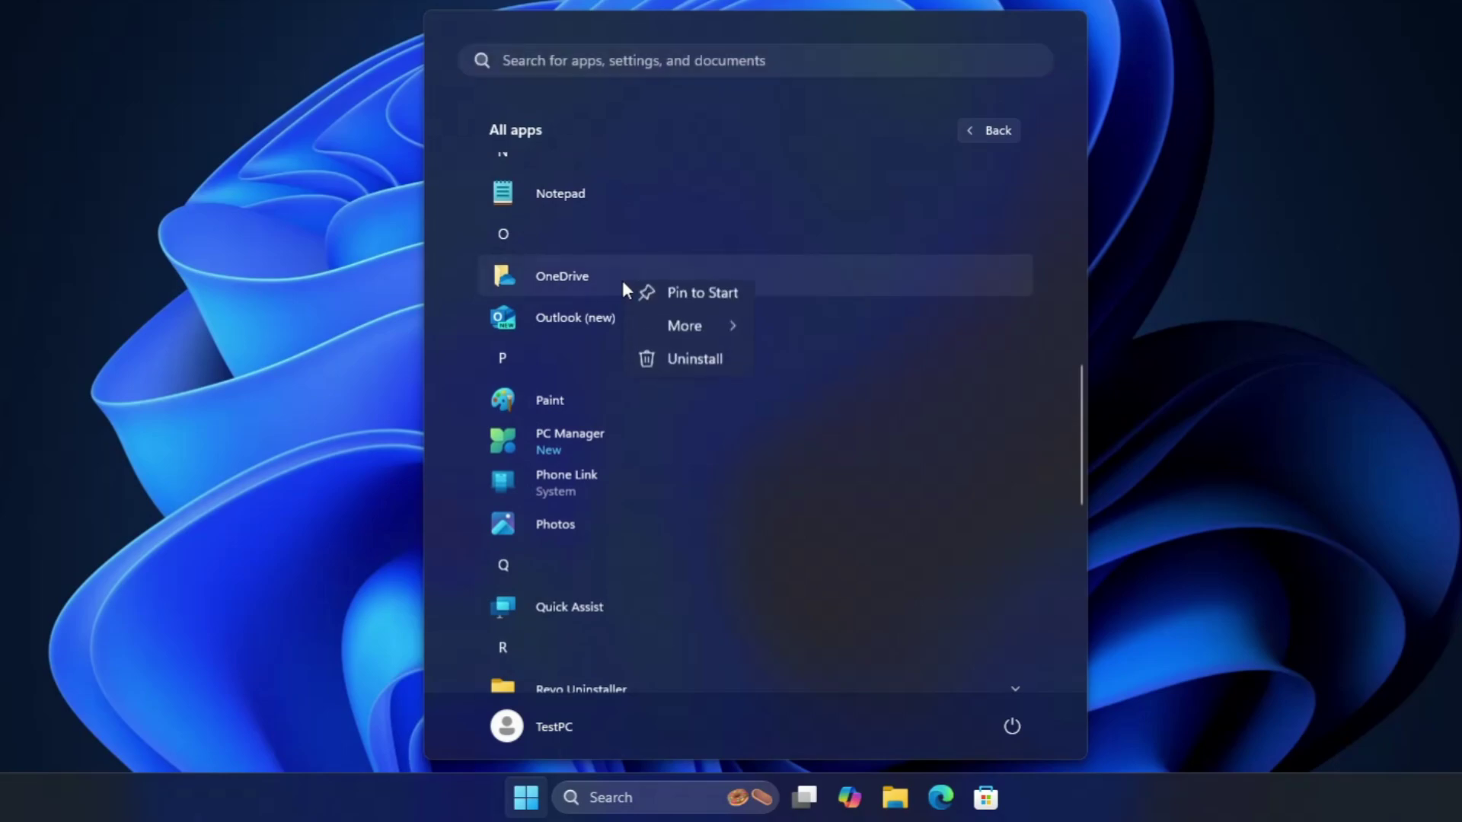
click(696, 377)
scroll(738, 367, down, 2)
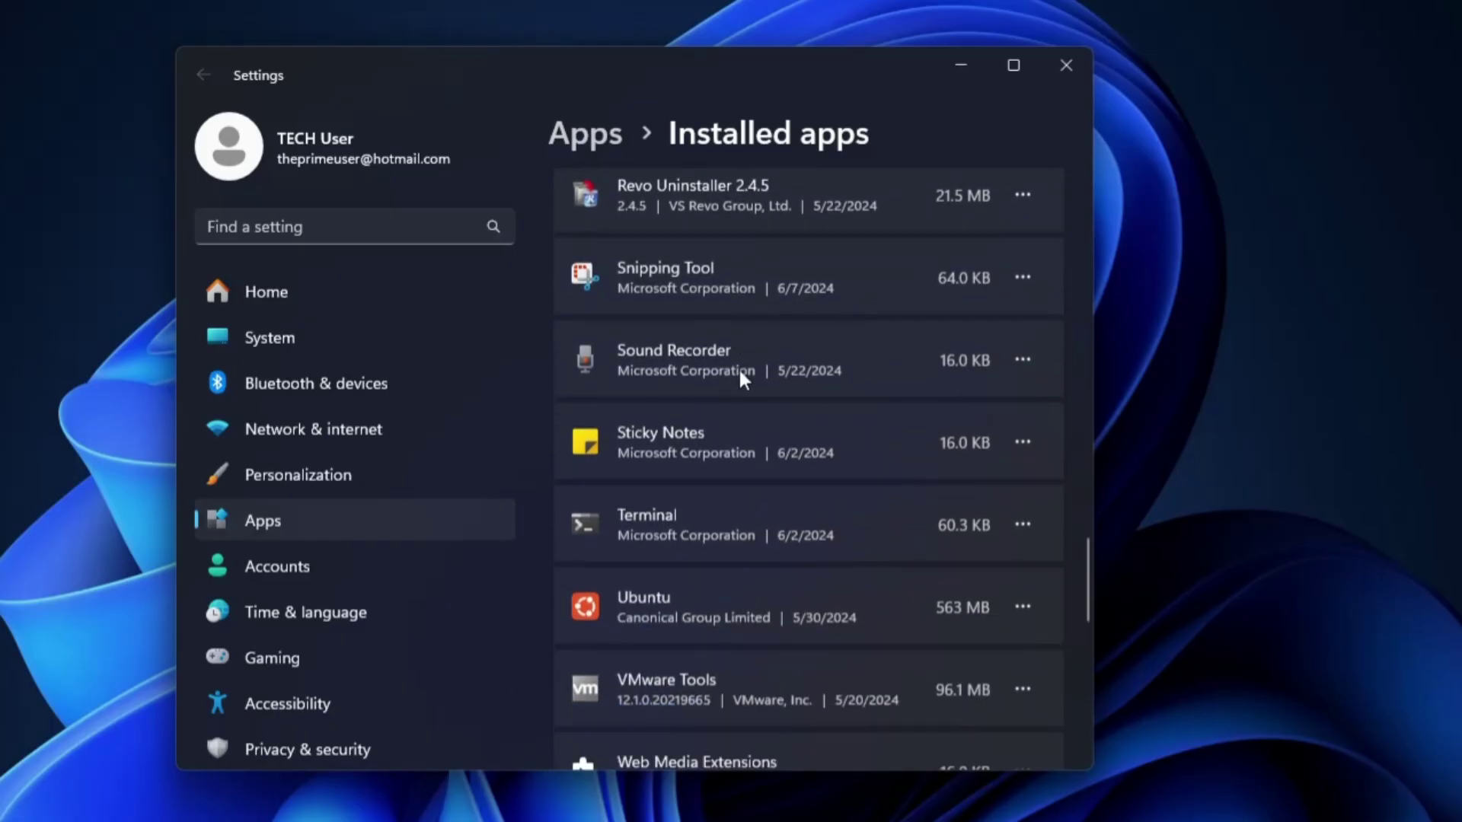
scroll(740, 373, down, 2)
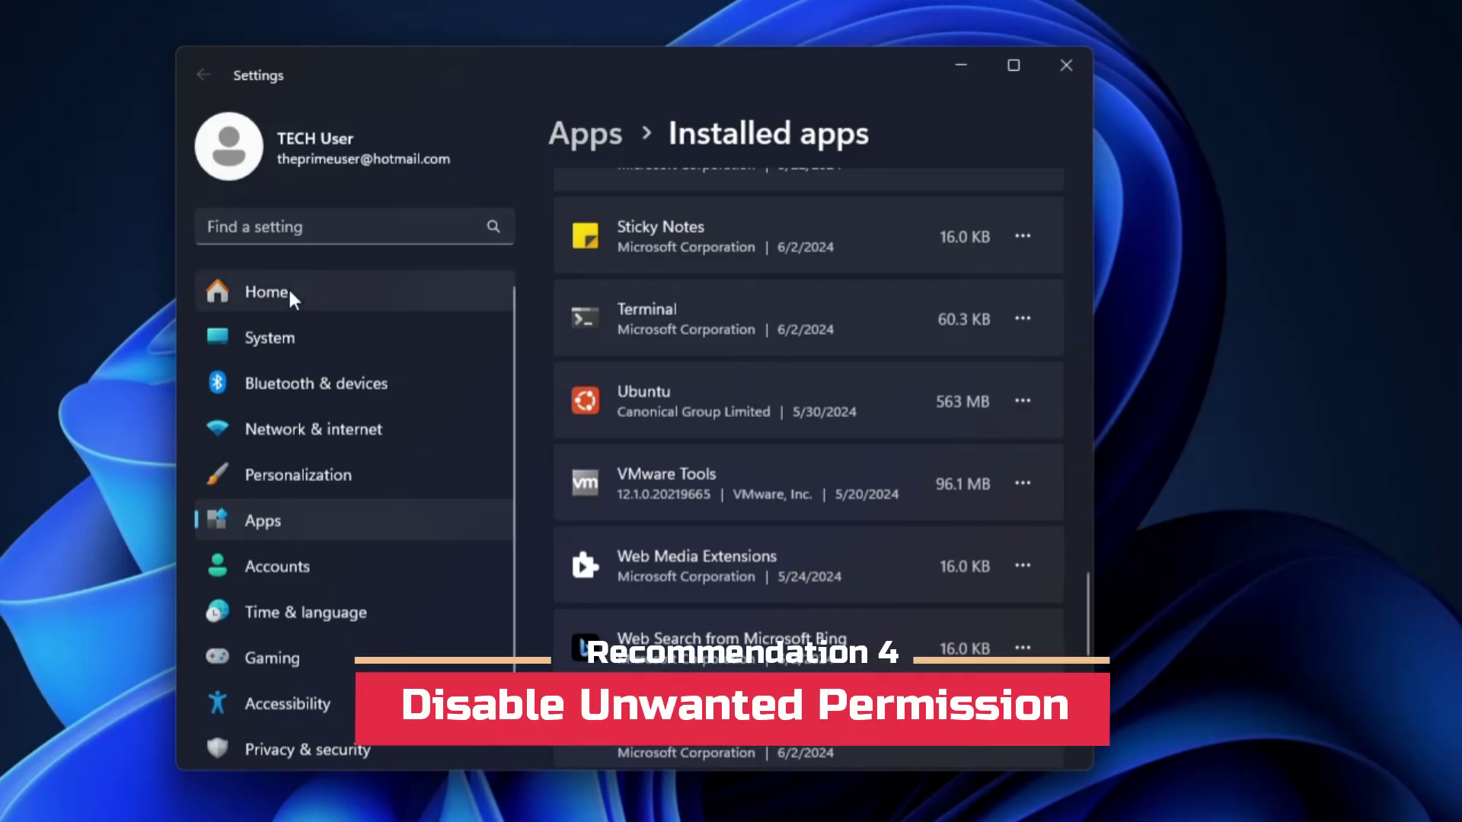
scroll(323, 507, down, 1)
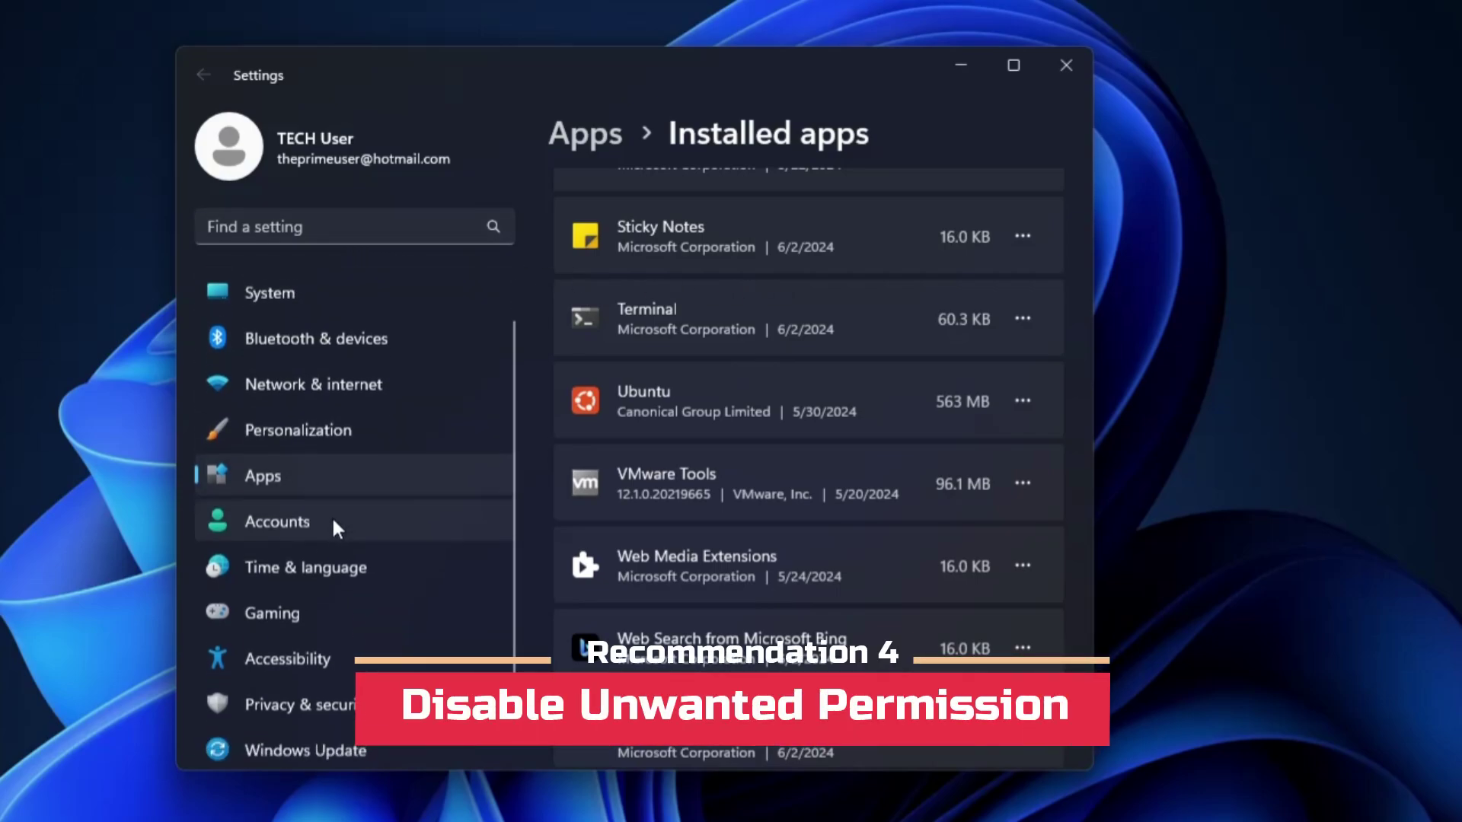
Under Privacy & security > General, turn off 'Show me notifications in the Settings app'.
click(332, 688)
scroll(652, 451, down, 1)
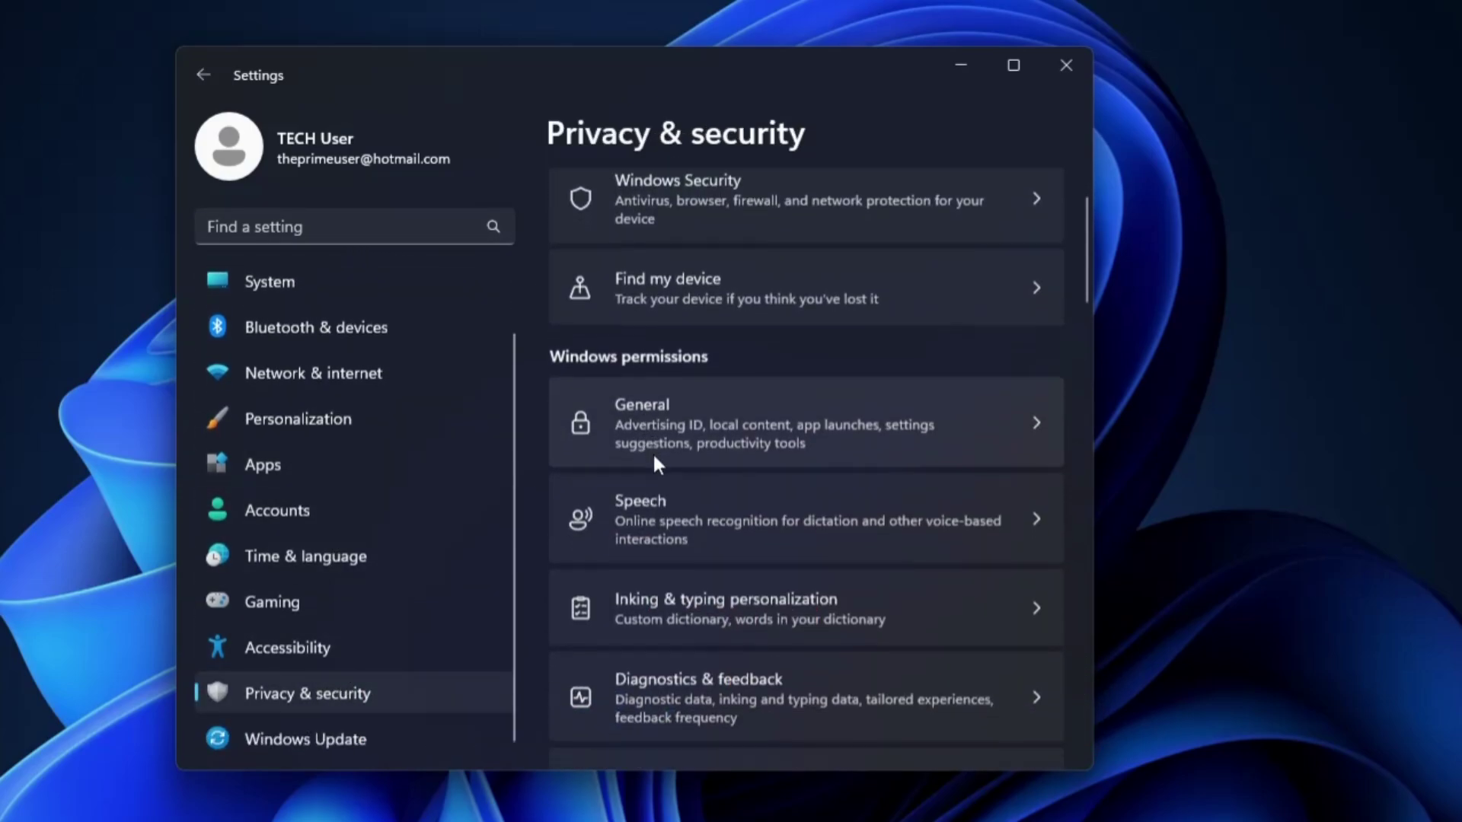
click(733, 373)
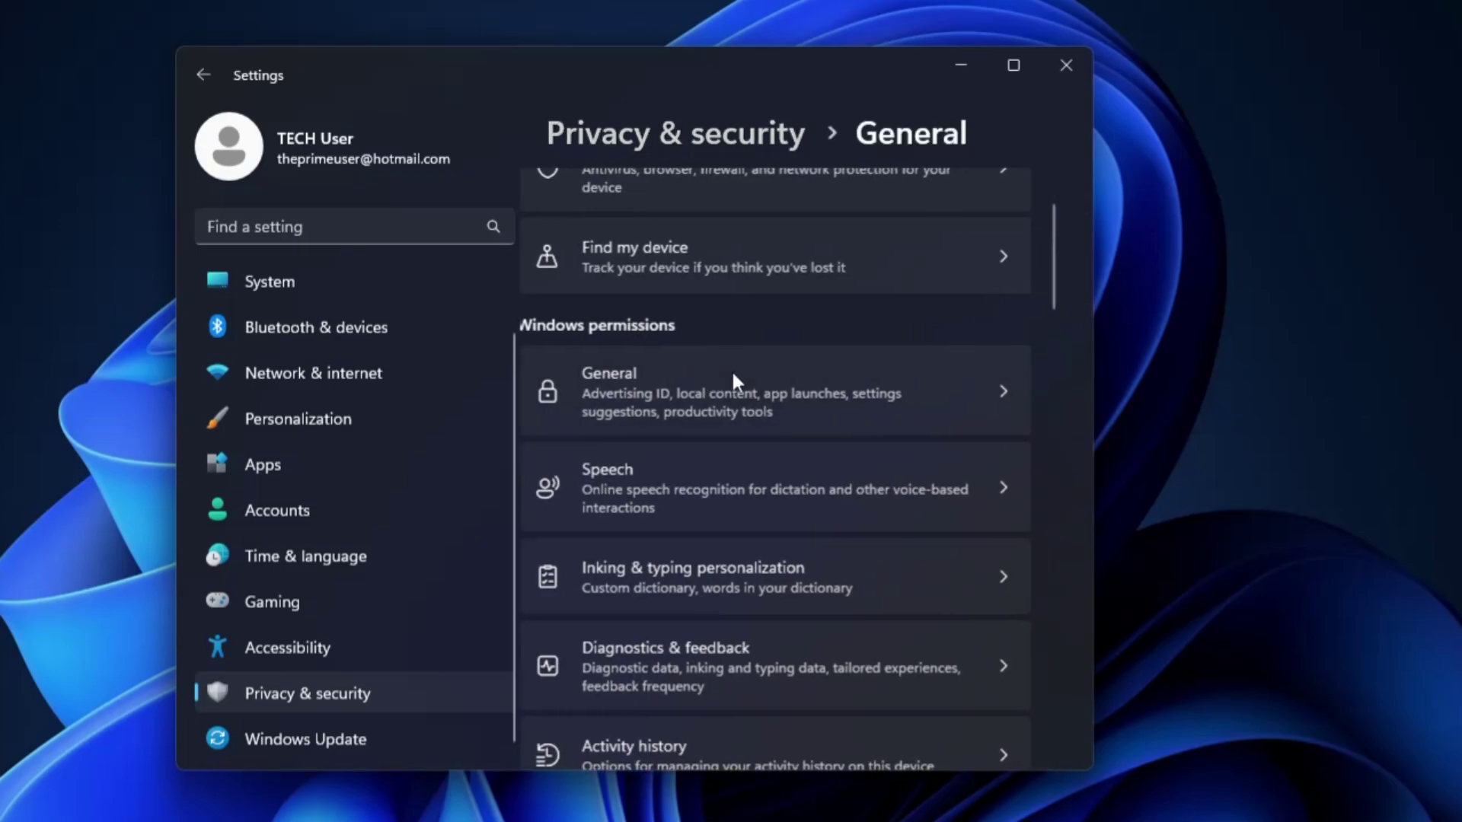
click(1024, 547)
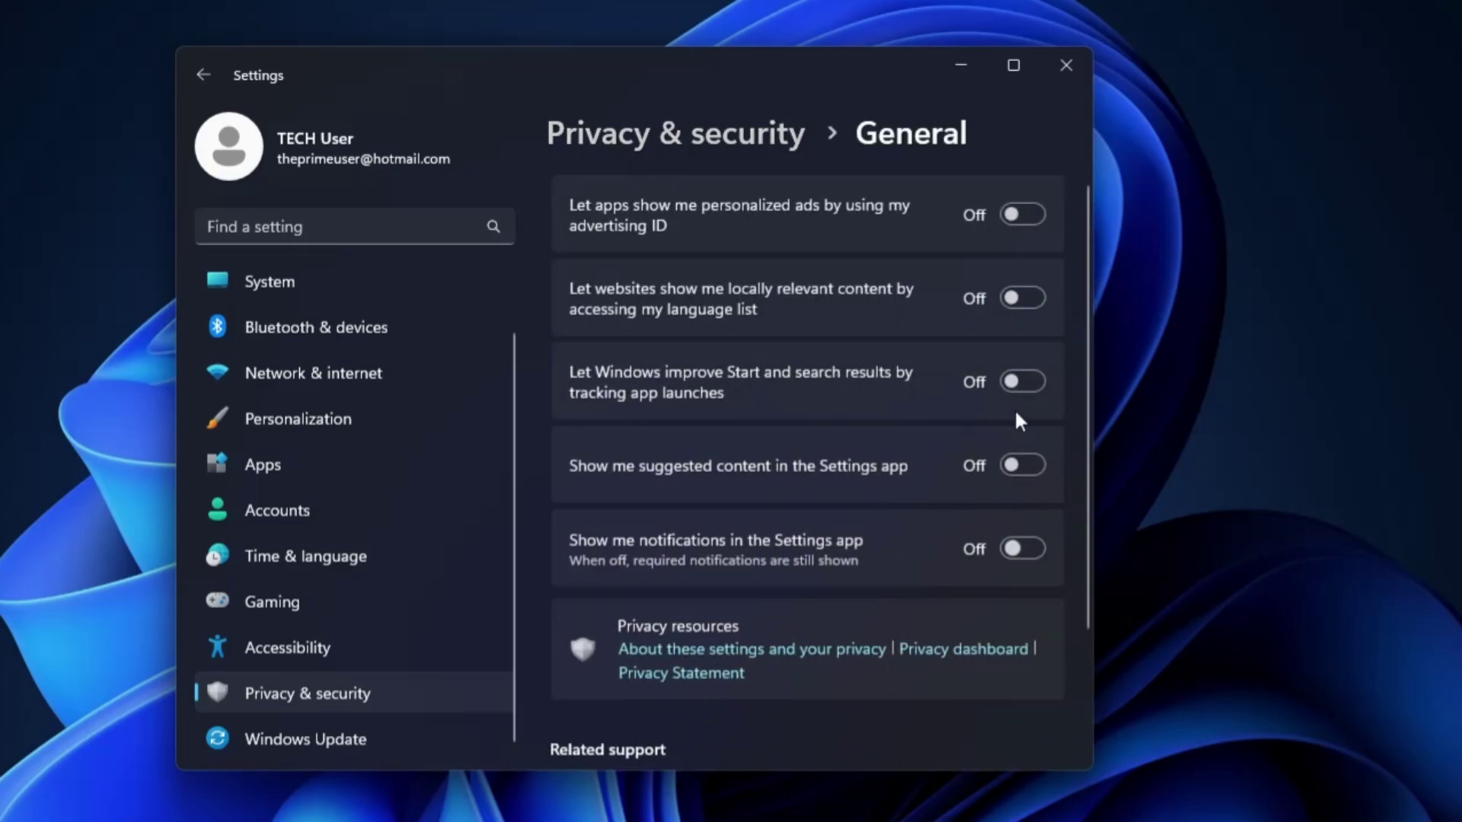
Return to the Privacy & security overview and scroll down to App permissions.
click(198, 79)
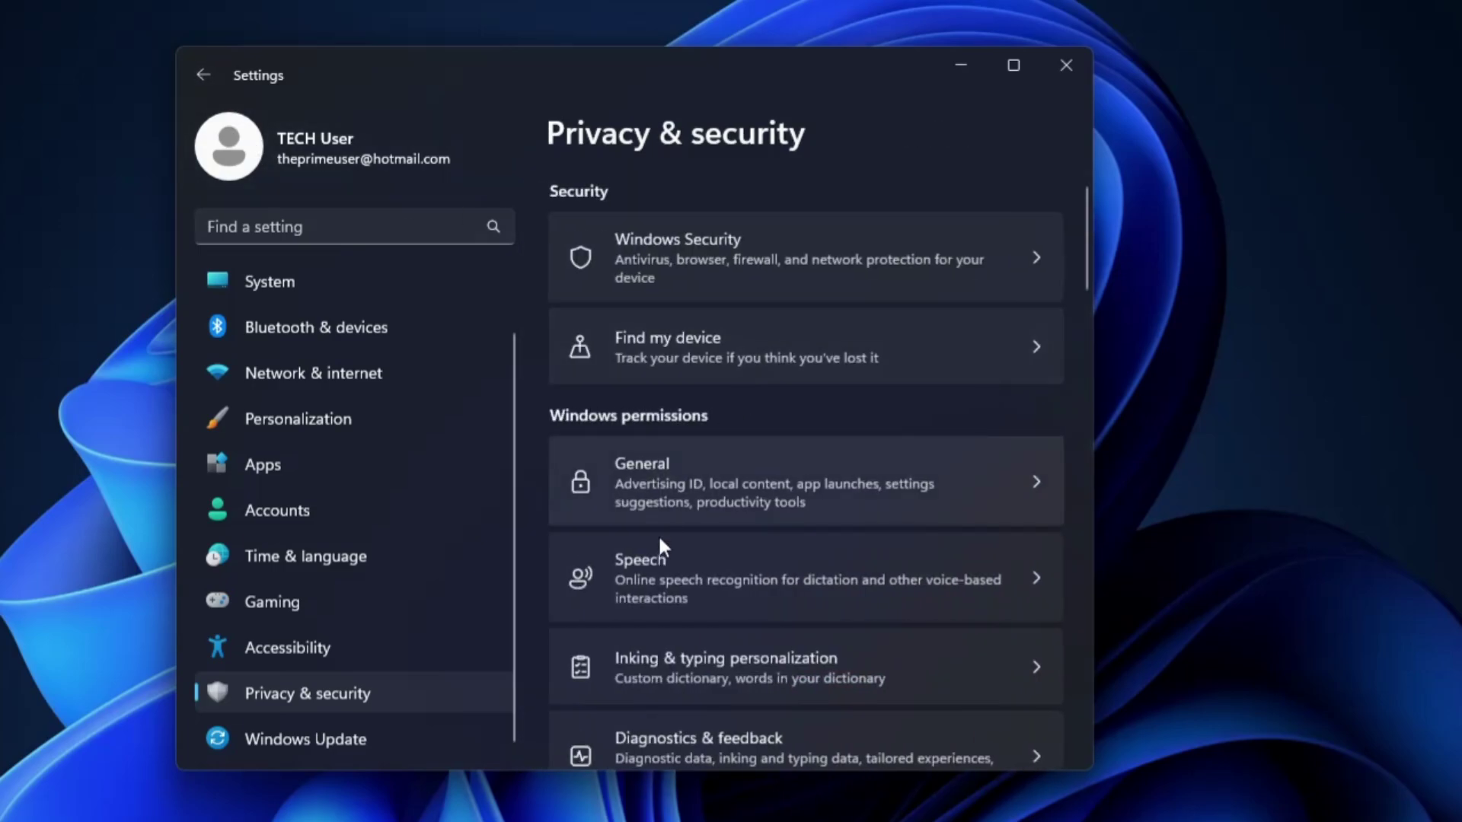
scroll(654, 544, down, 1)
scroll(658, 555, down, 2)
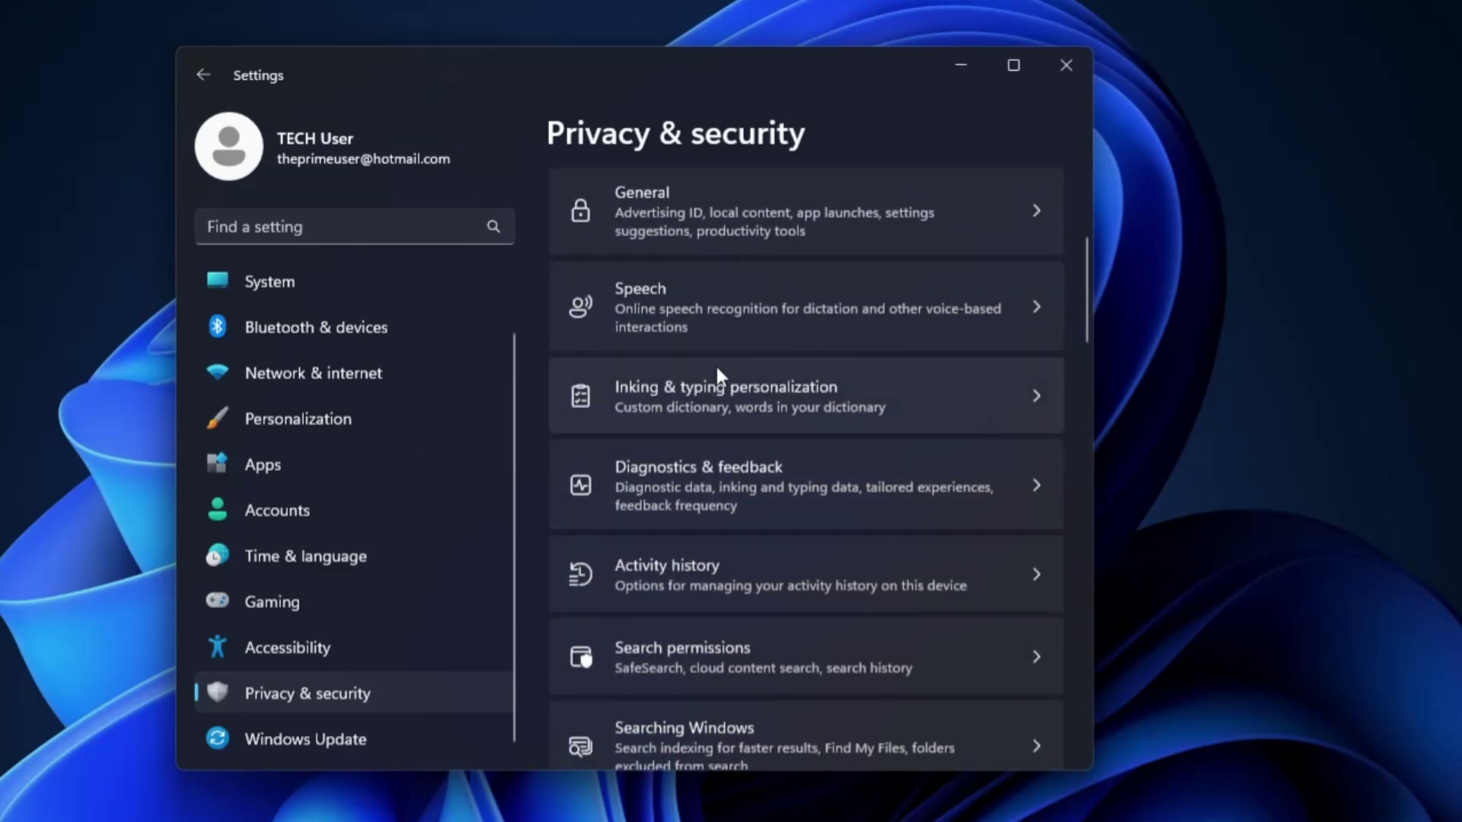
scroll(687, 495, down, 5)
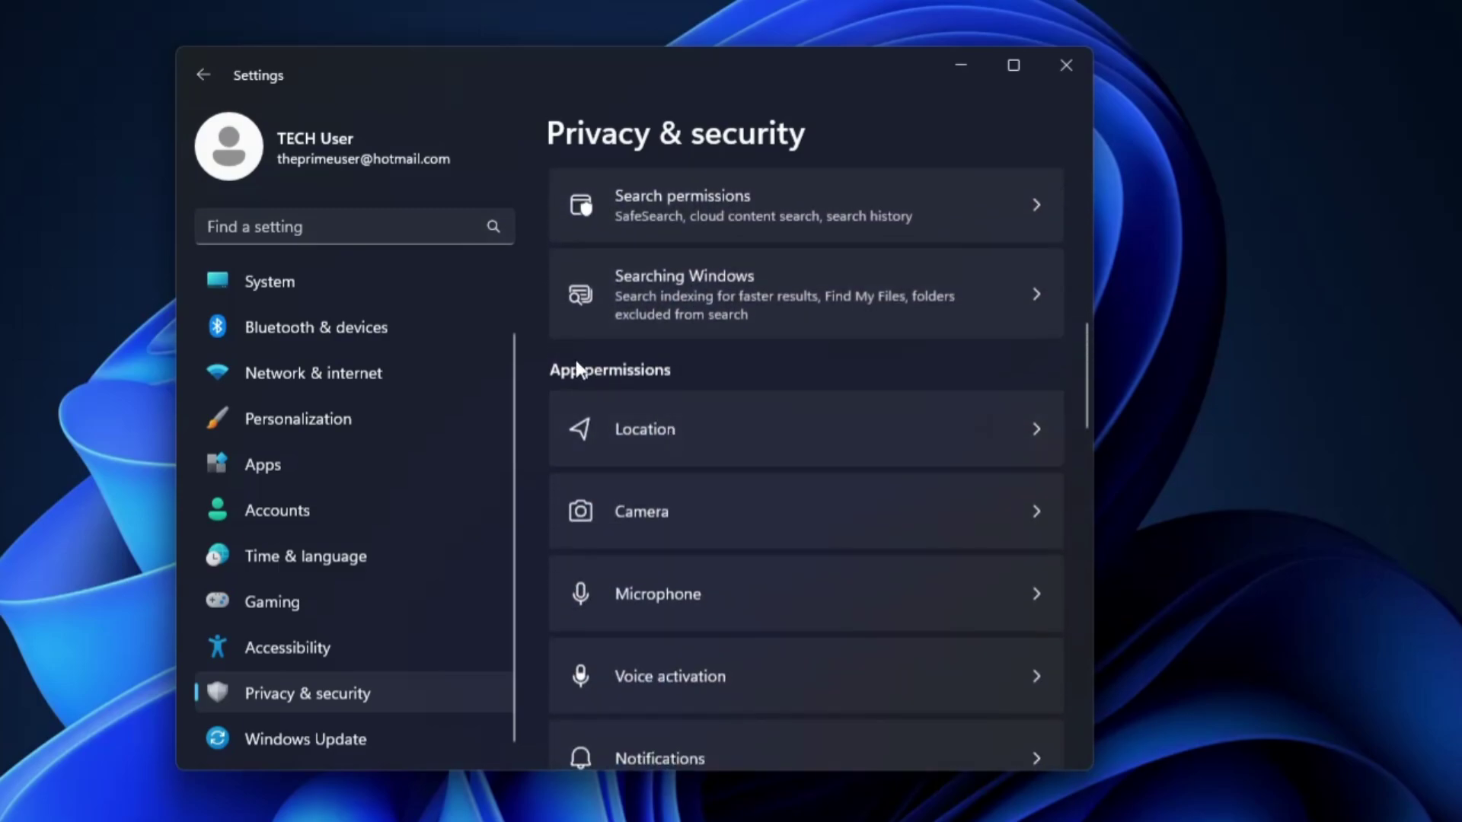
scroll(576, 359, down, 2)
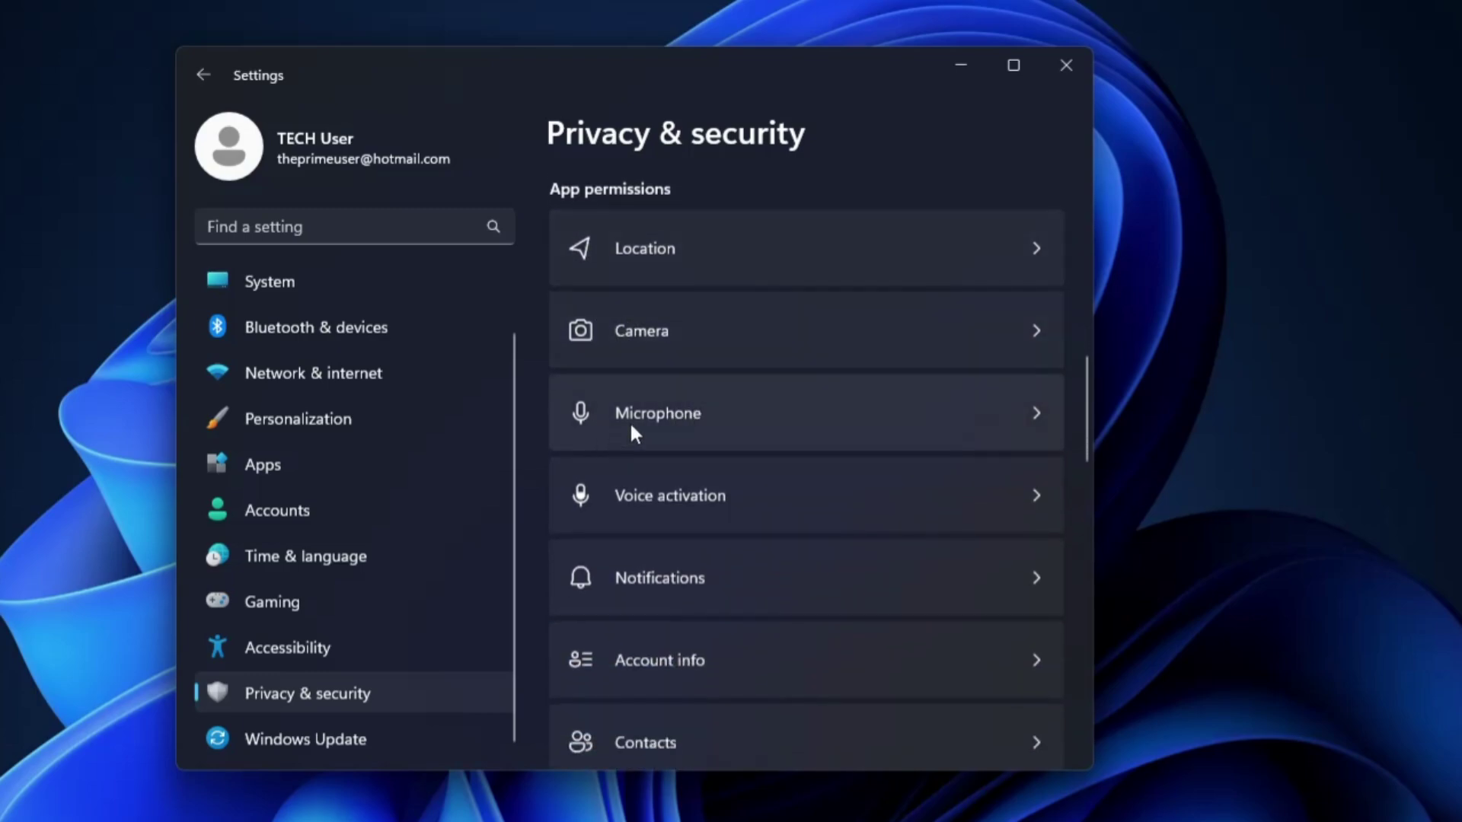
scroll(680, 415, down, 1)
scroll(685, 427, down, 1)
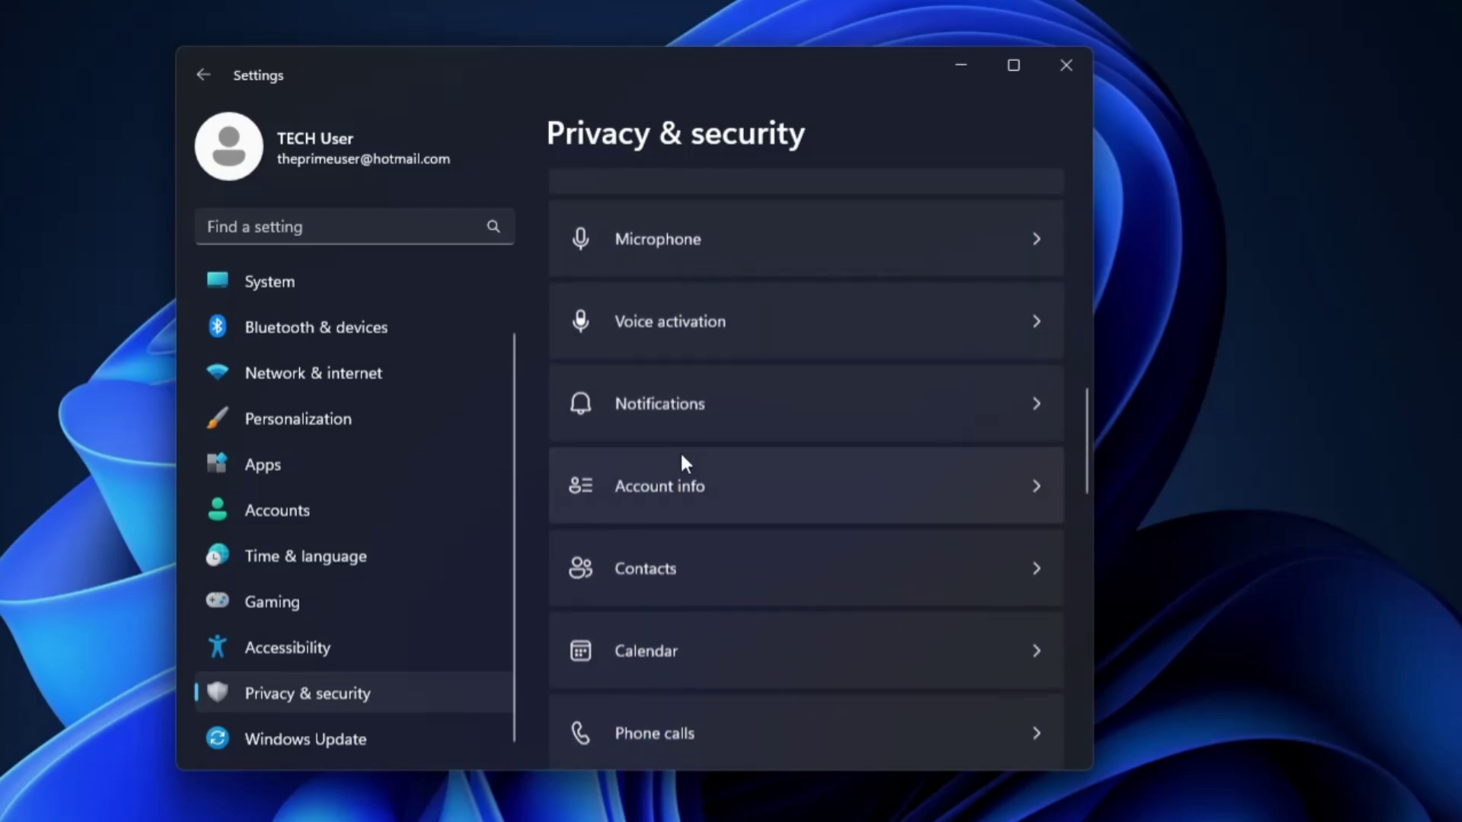
Switch Radio control access Off on the Privacy & security > Radios page.
click(702, 403)
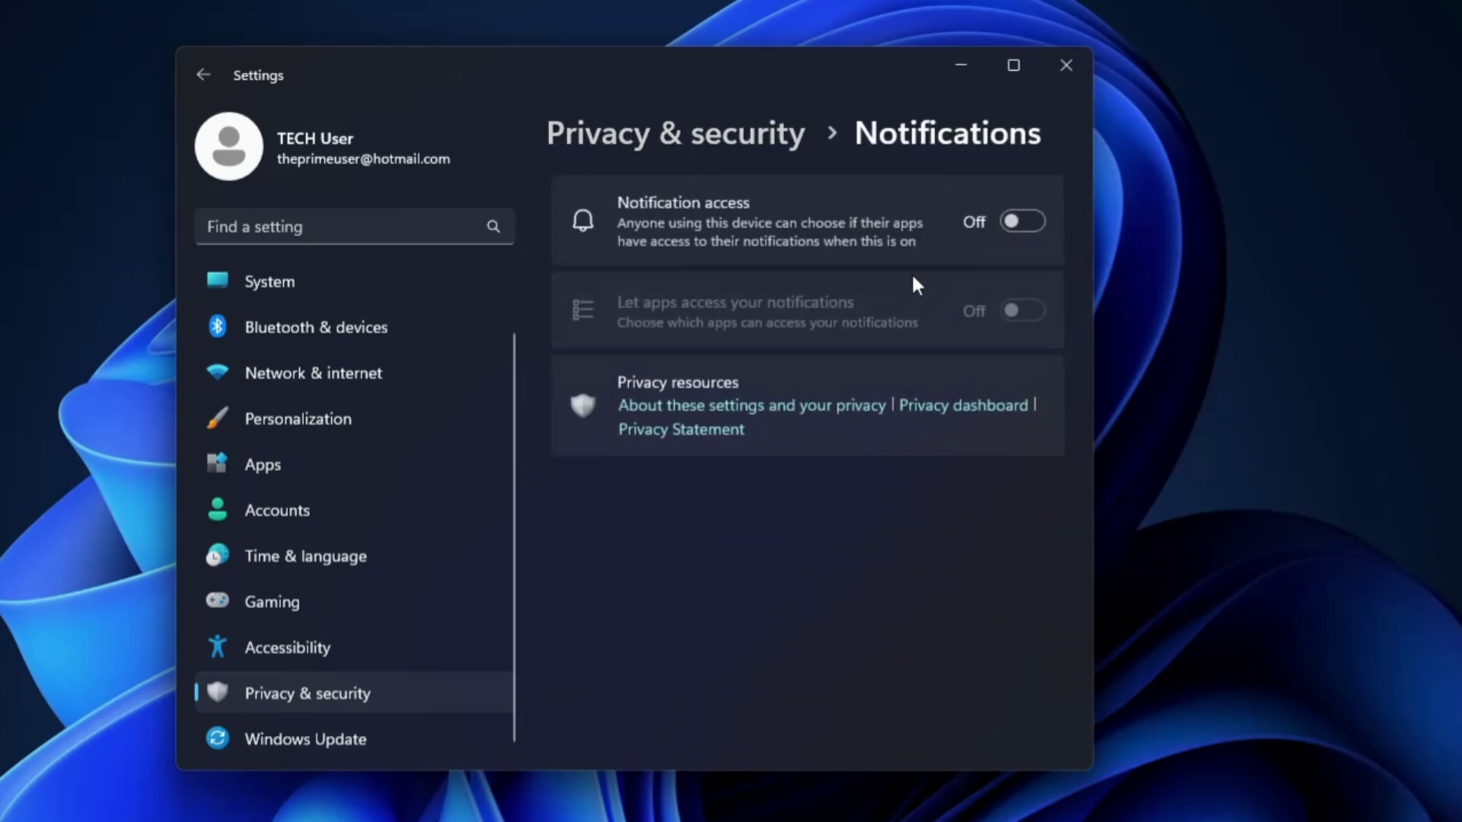
click(202, 75)
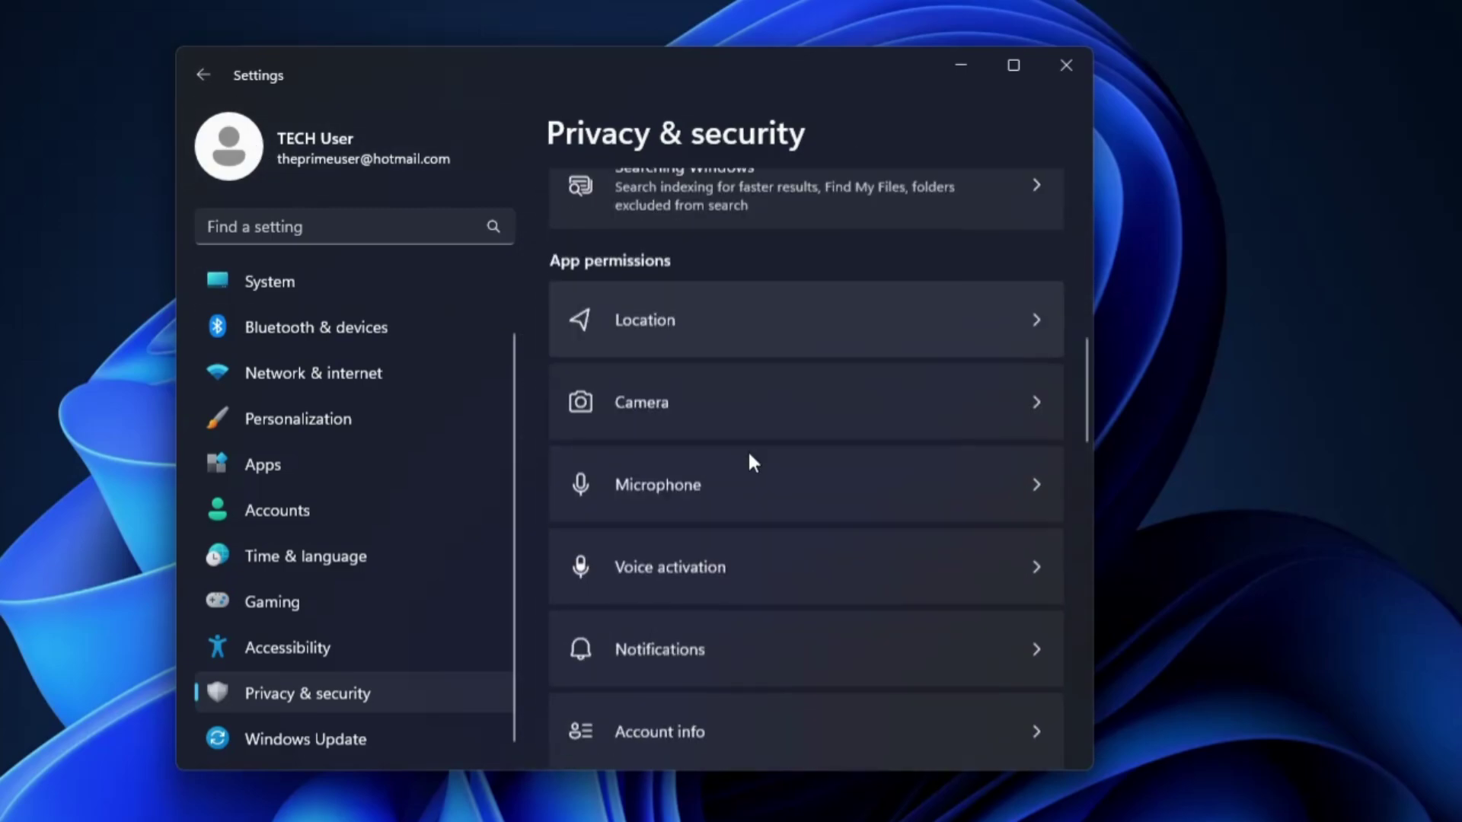
scroll(744, 457, down, 2)
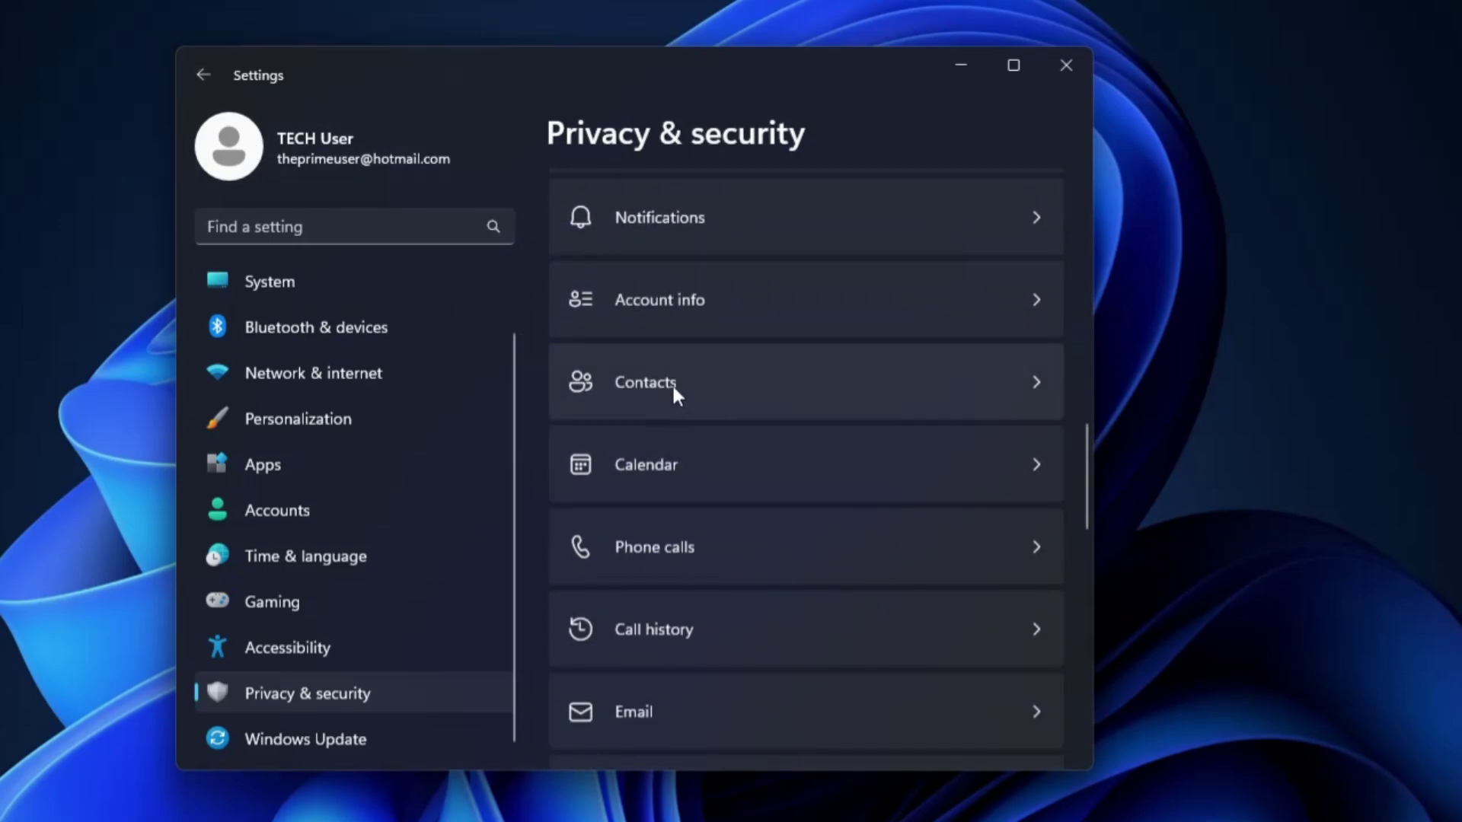
scroll(670, 449, down, 2)
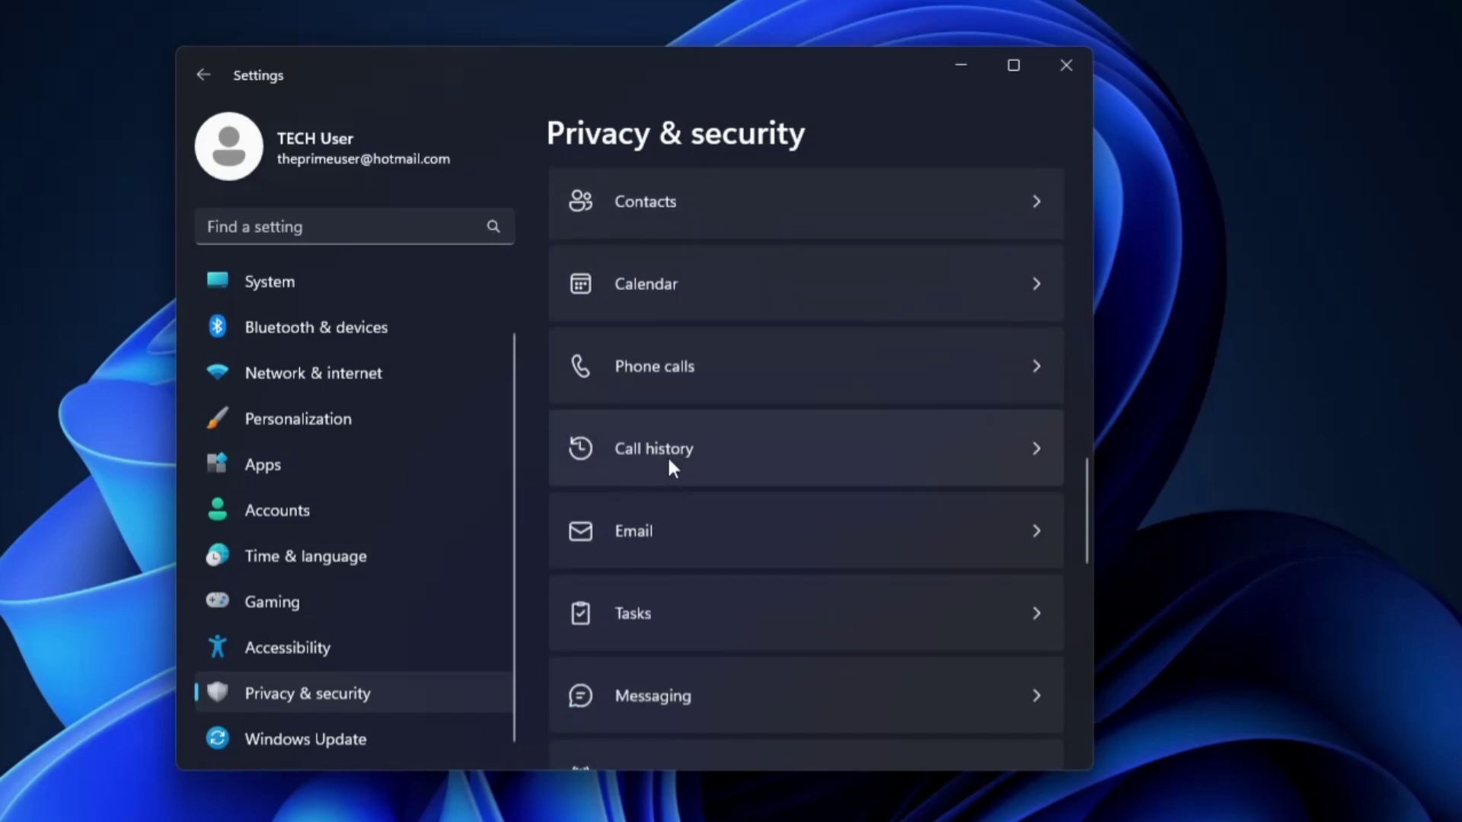
scroll(671, 466, down, 1)
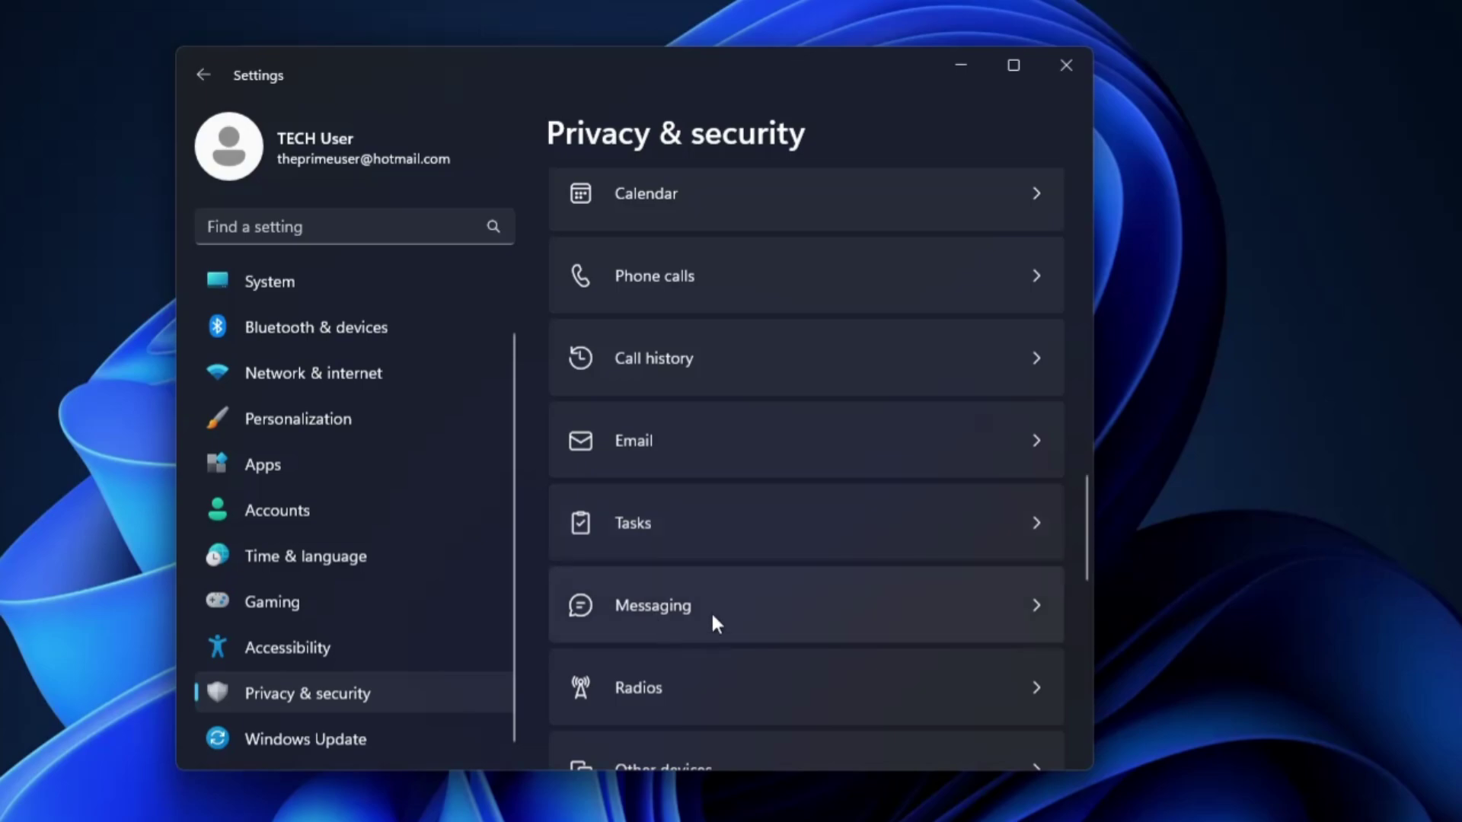
scroll(711, 602, down, 2)
click(679, 515)
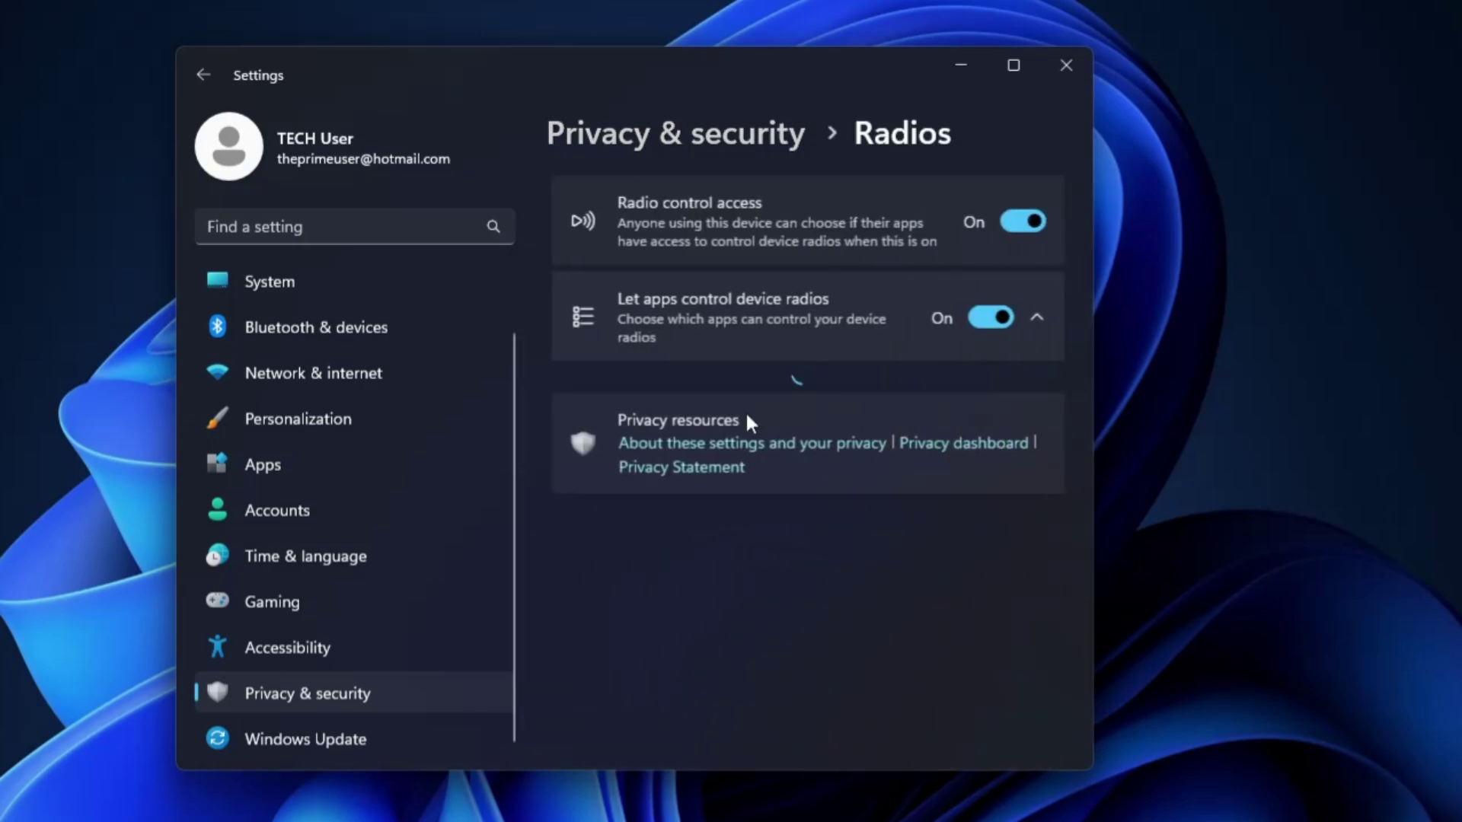
click(1012, 226)
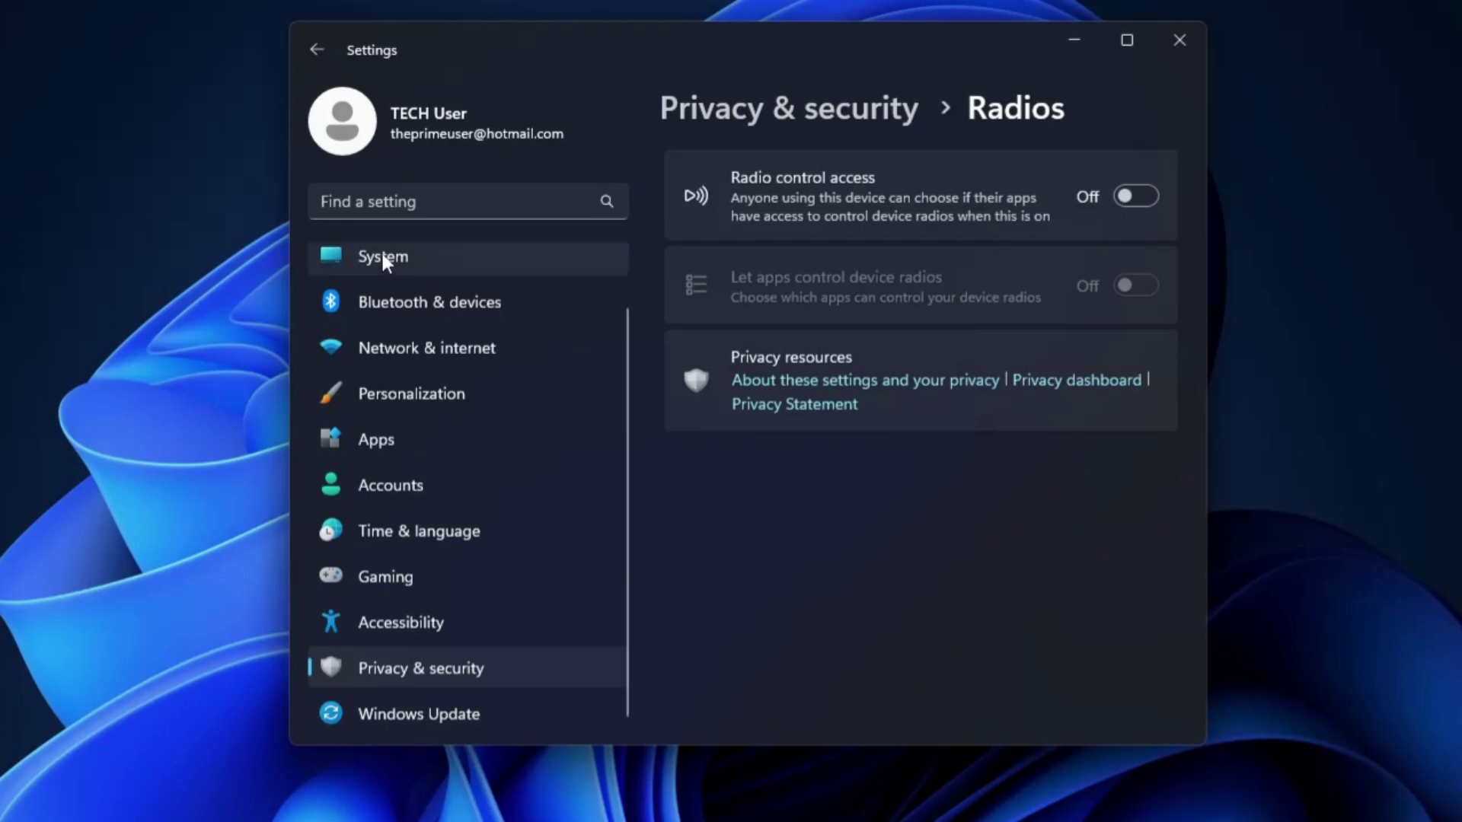
Navigate to Accounts > Other users.
click(403, 497)
scroll(822, 461, down, 5)
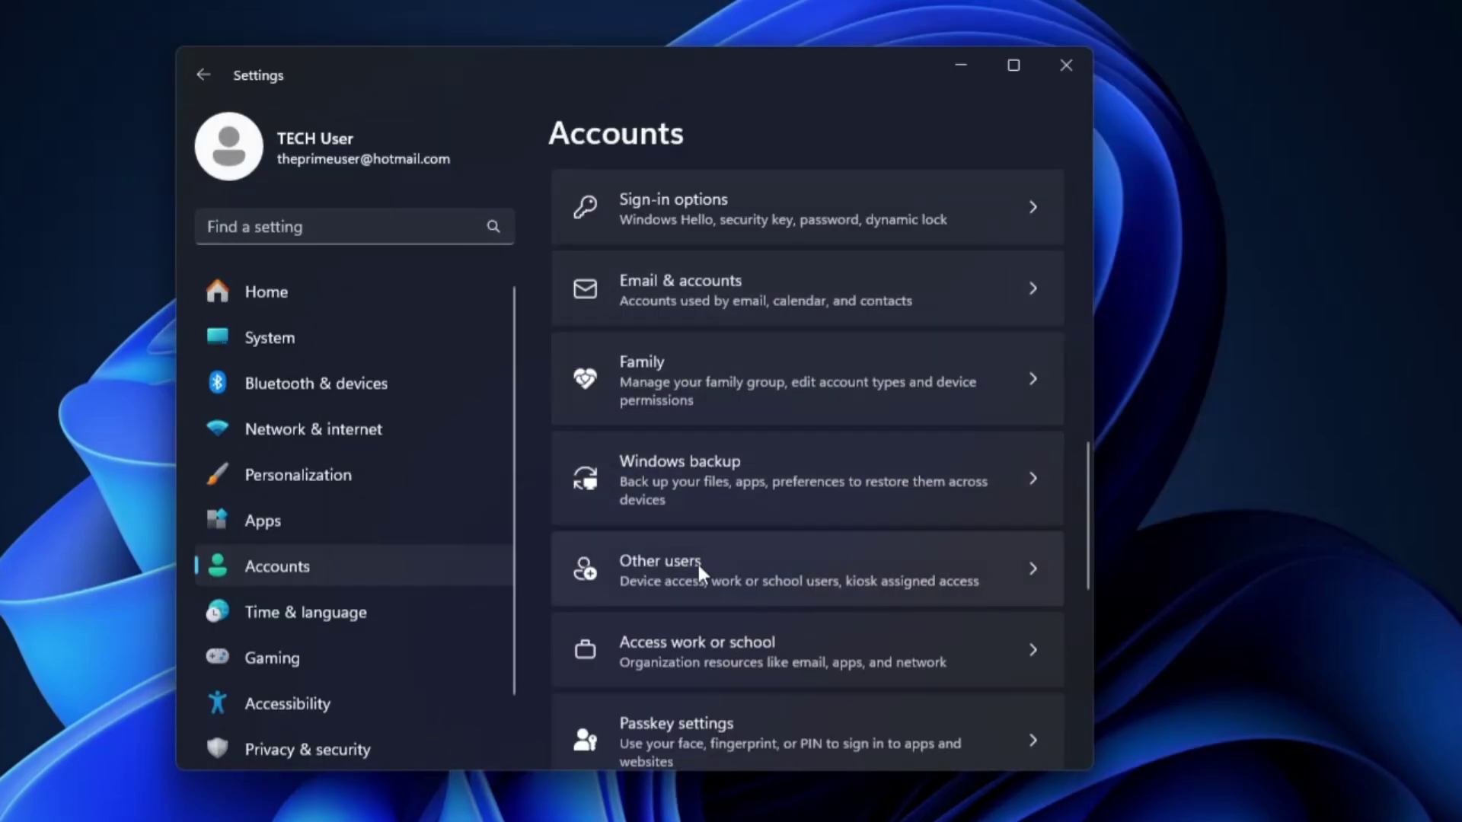
click(697, 565)
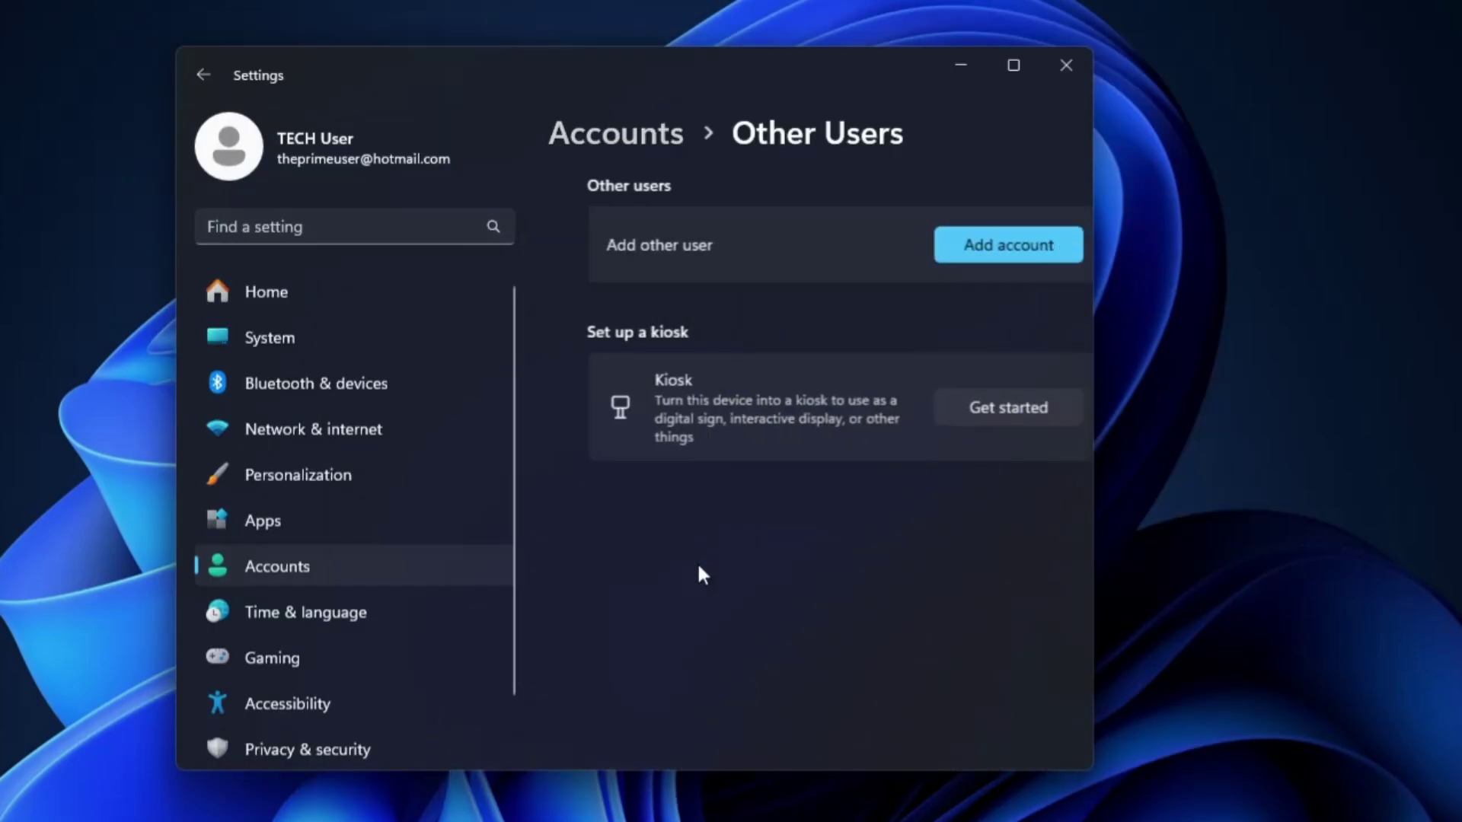
Add an account without a Microsoft account and enter the user name Crown.
click(942, 242)
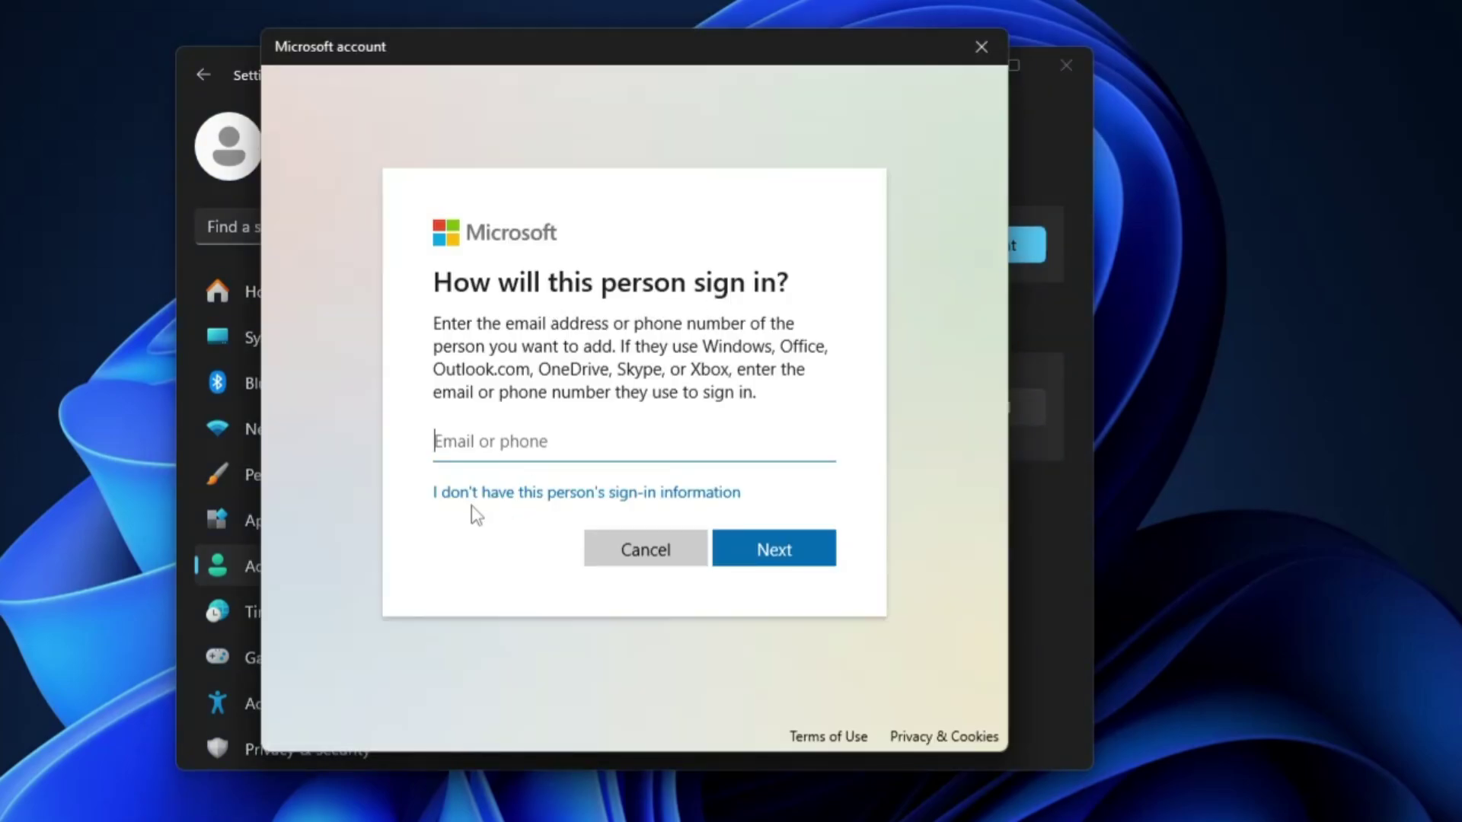
click(653, 501)
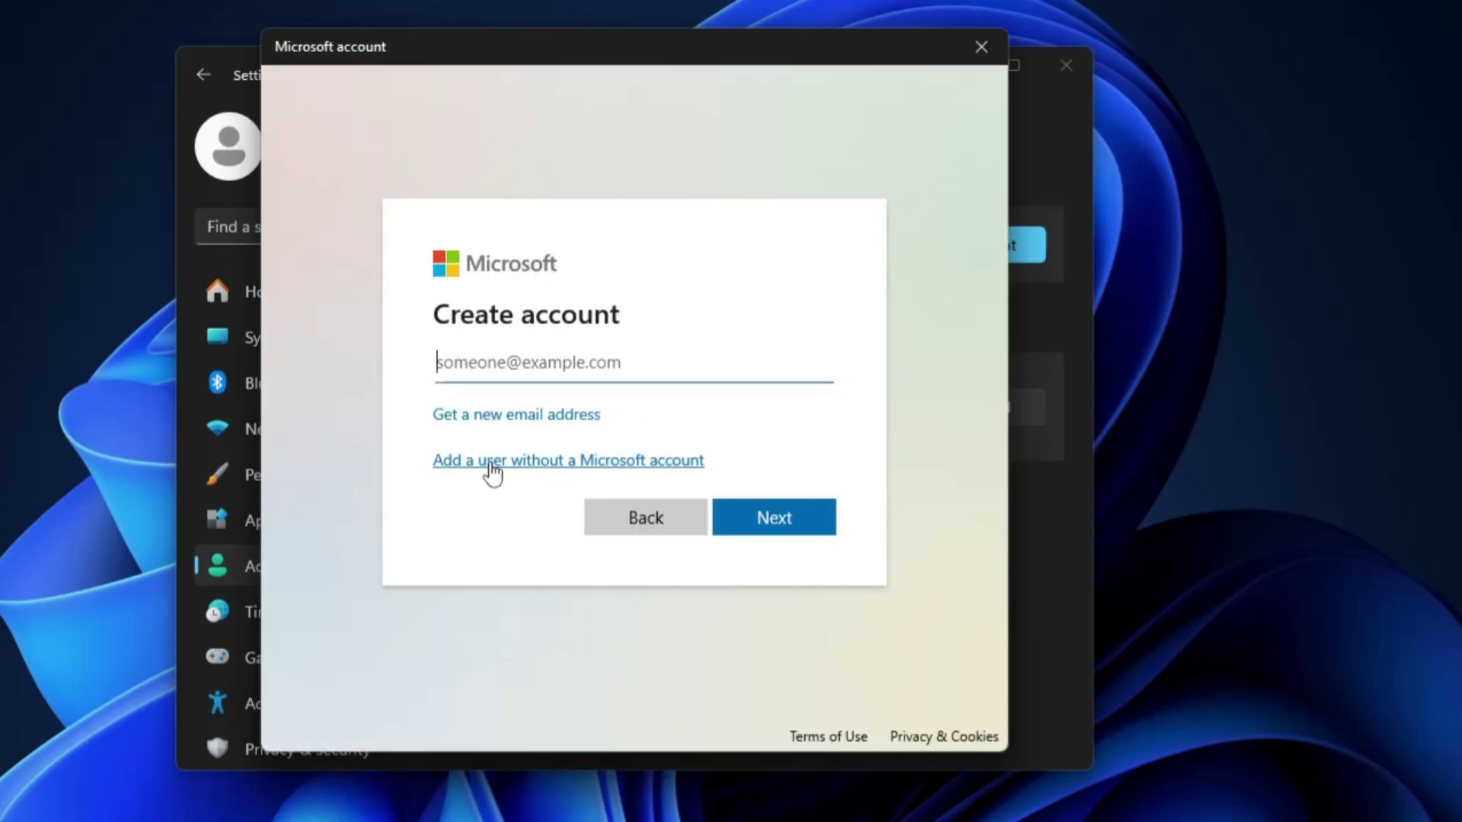
click(581, 463)
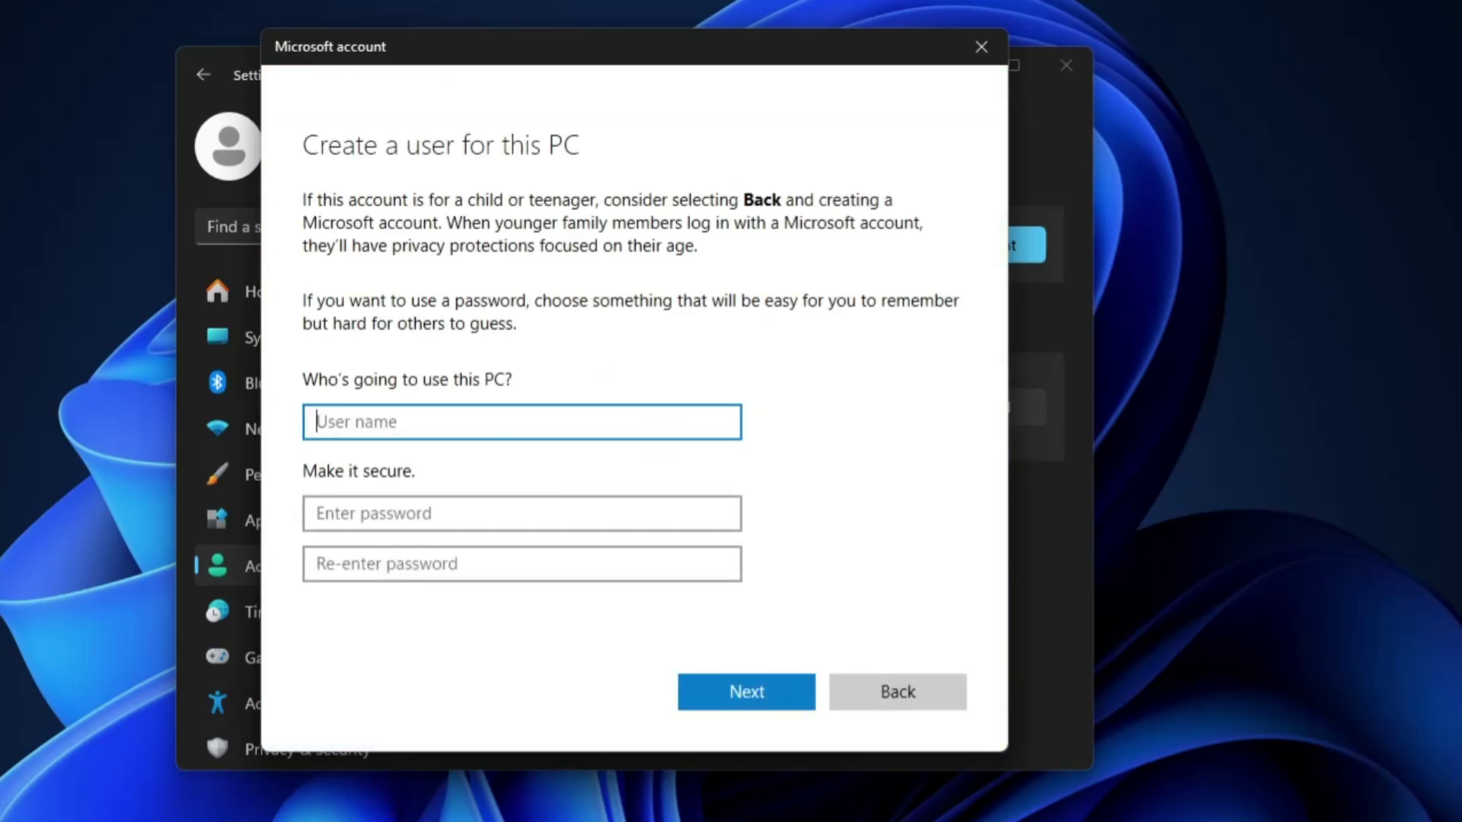
text(Crown)
click(402, 479)
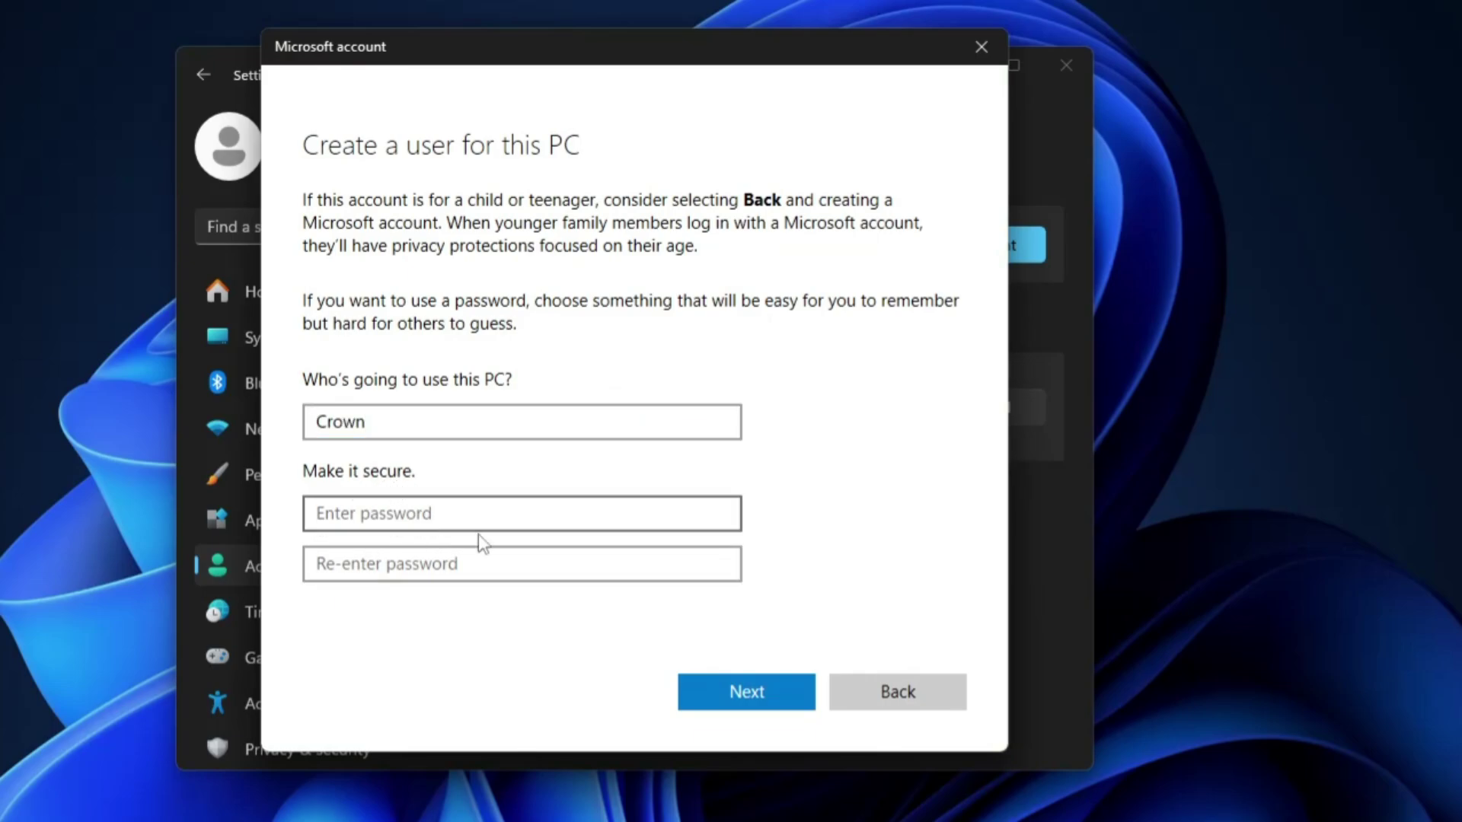
Submit the Create a user for this PC form to create the local account Crown.
click(724, 682)
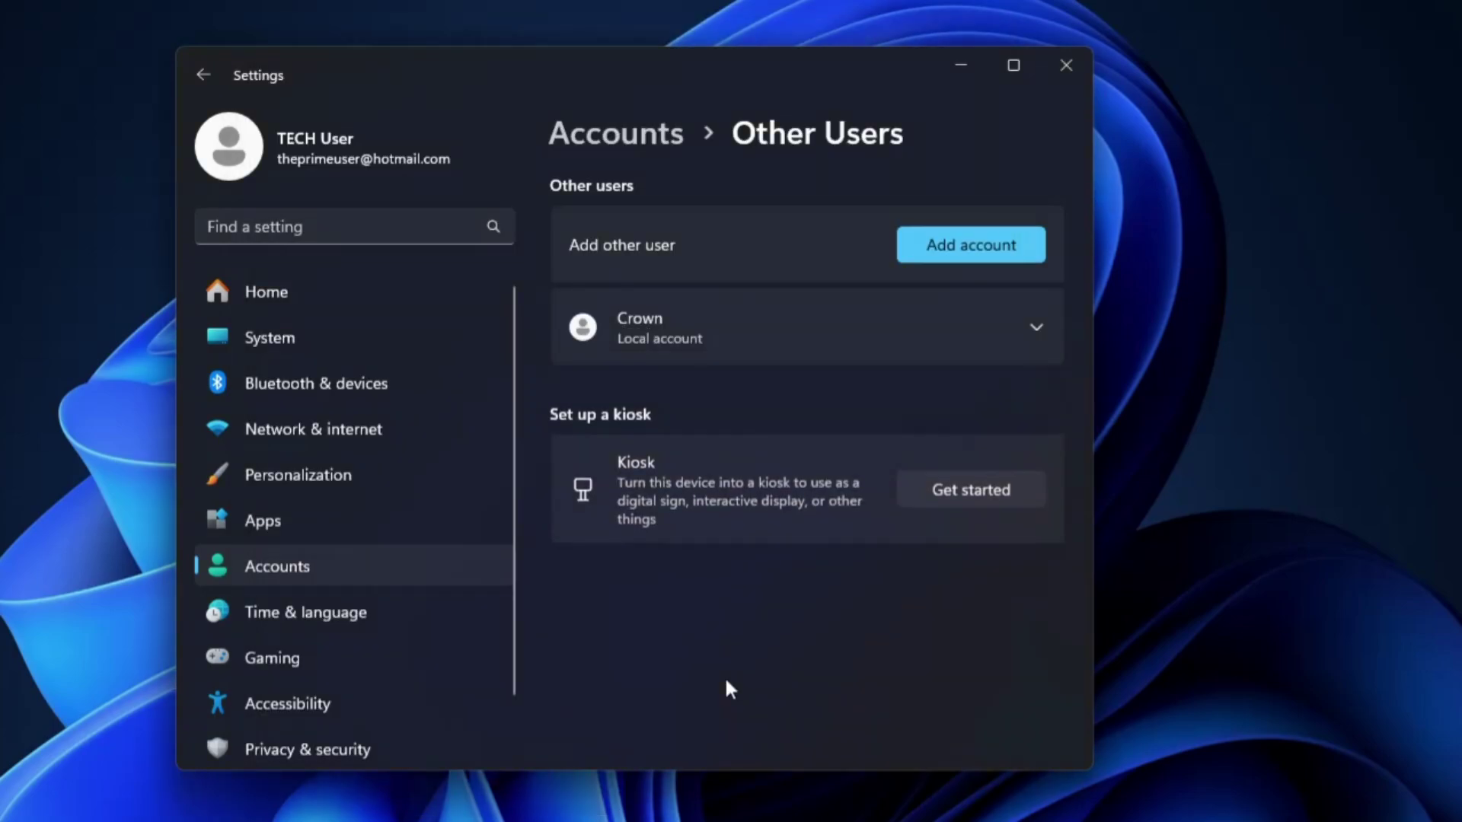
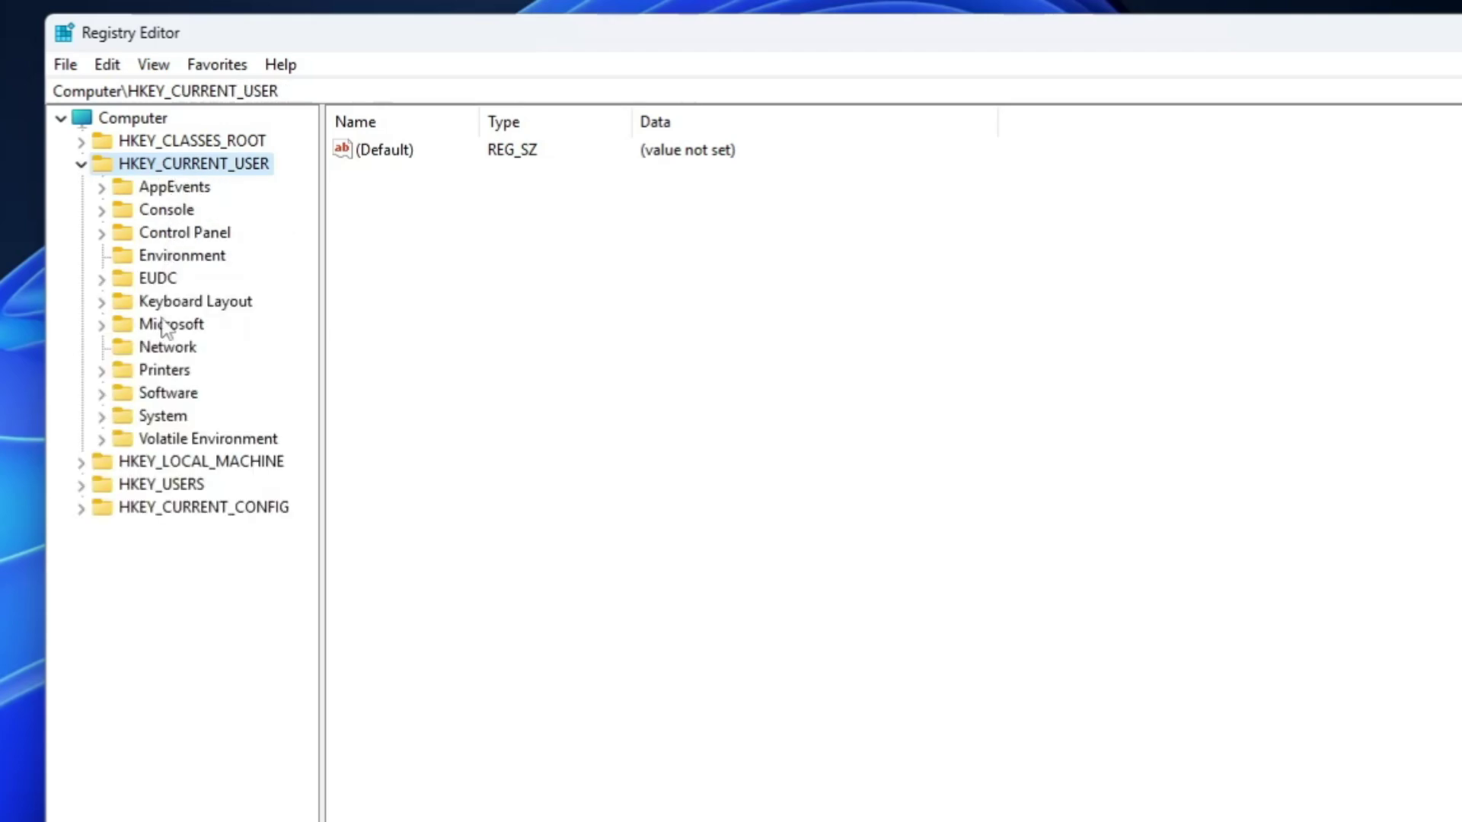
Expand Software, then Classes, and select the CLSID key under HKEY_CURRENT_USER.
double_click(184, 394)
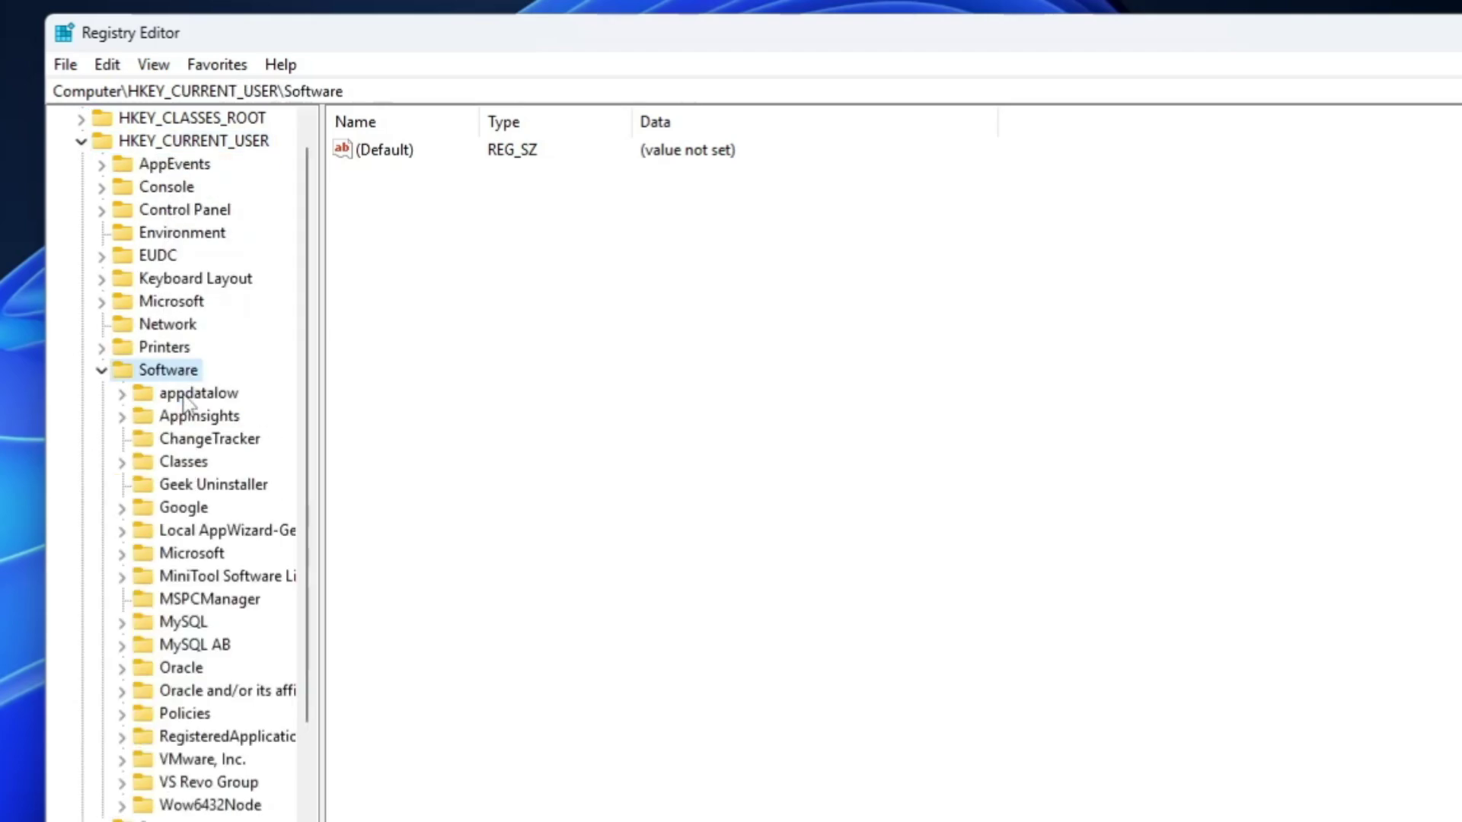
double_click(197, 463)
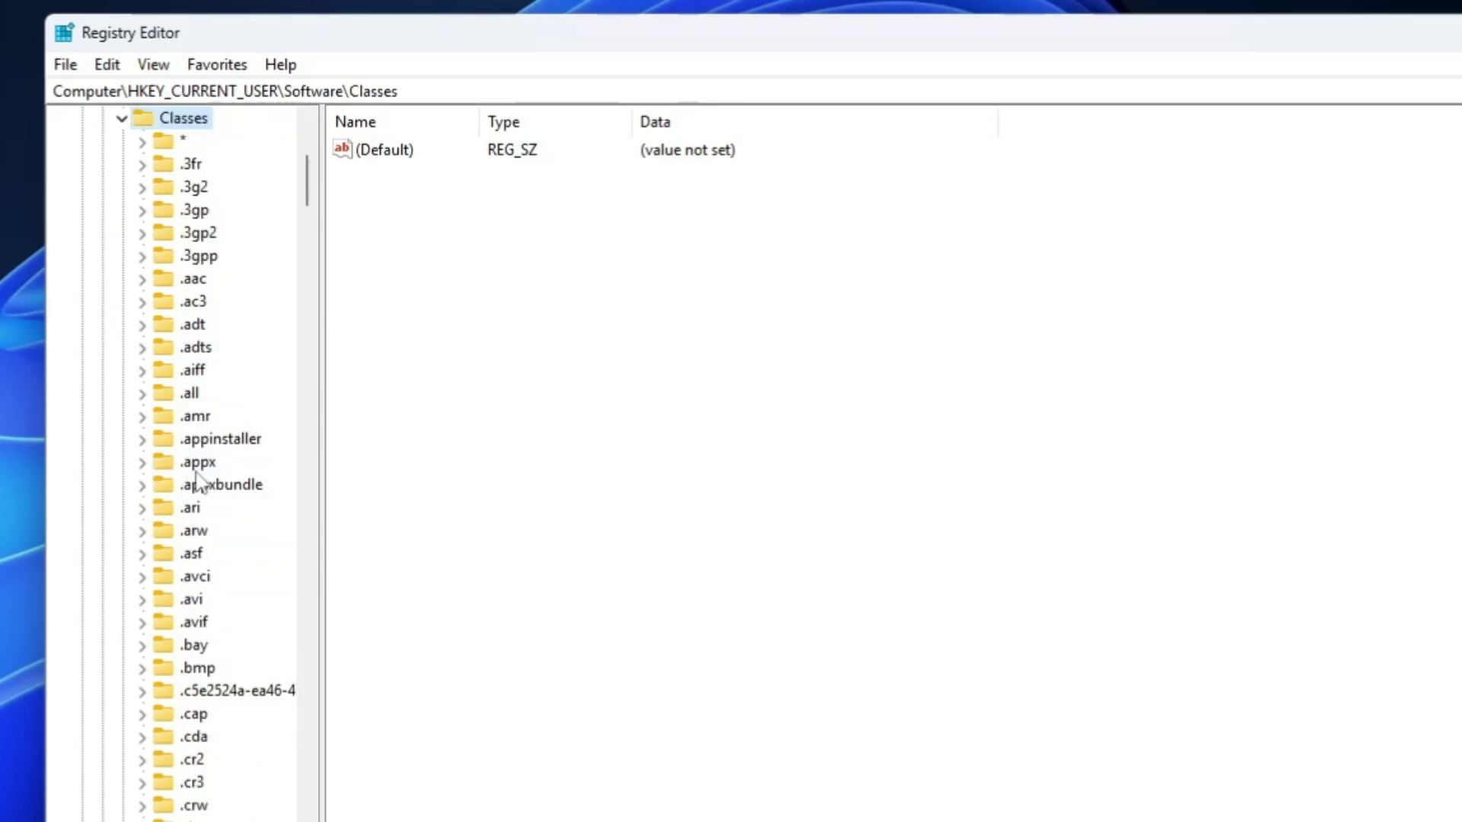
key(c)
scroll(198, 480, down, 7)
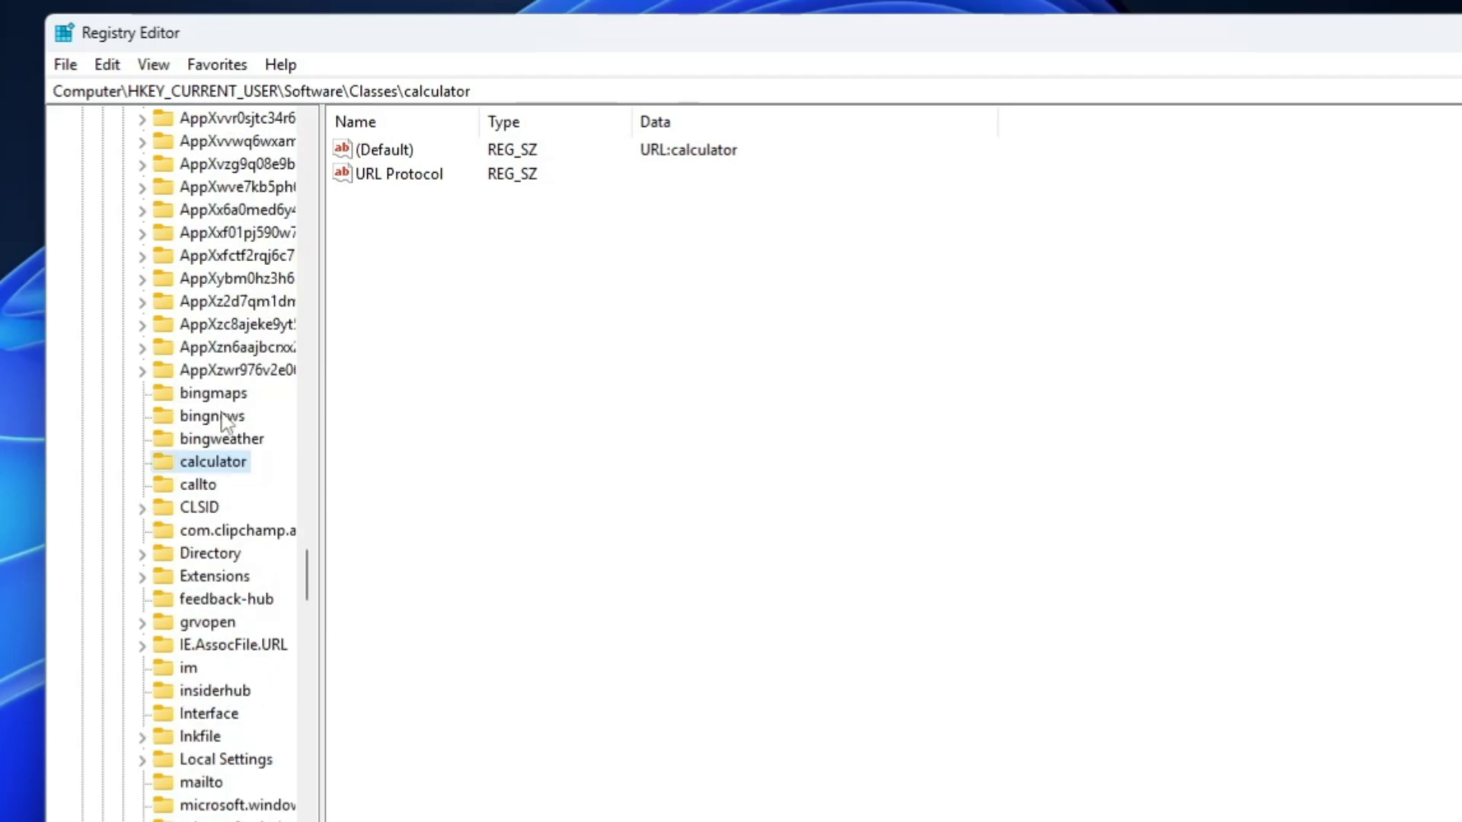
click(202, 370)
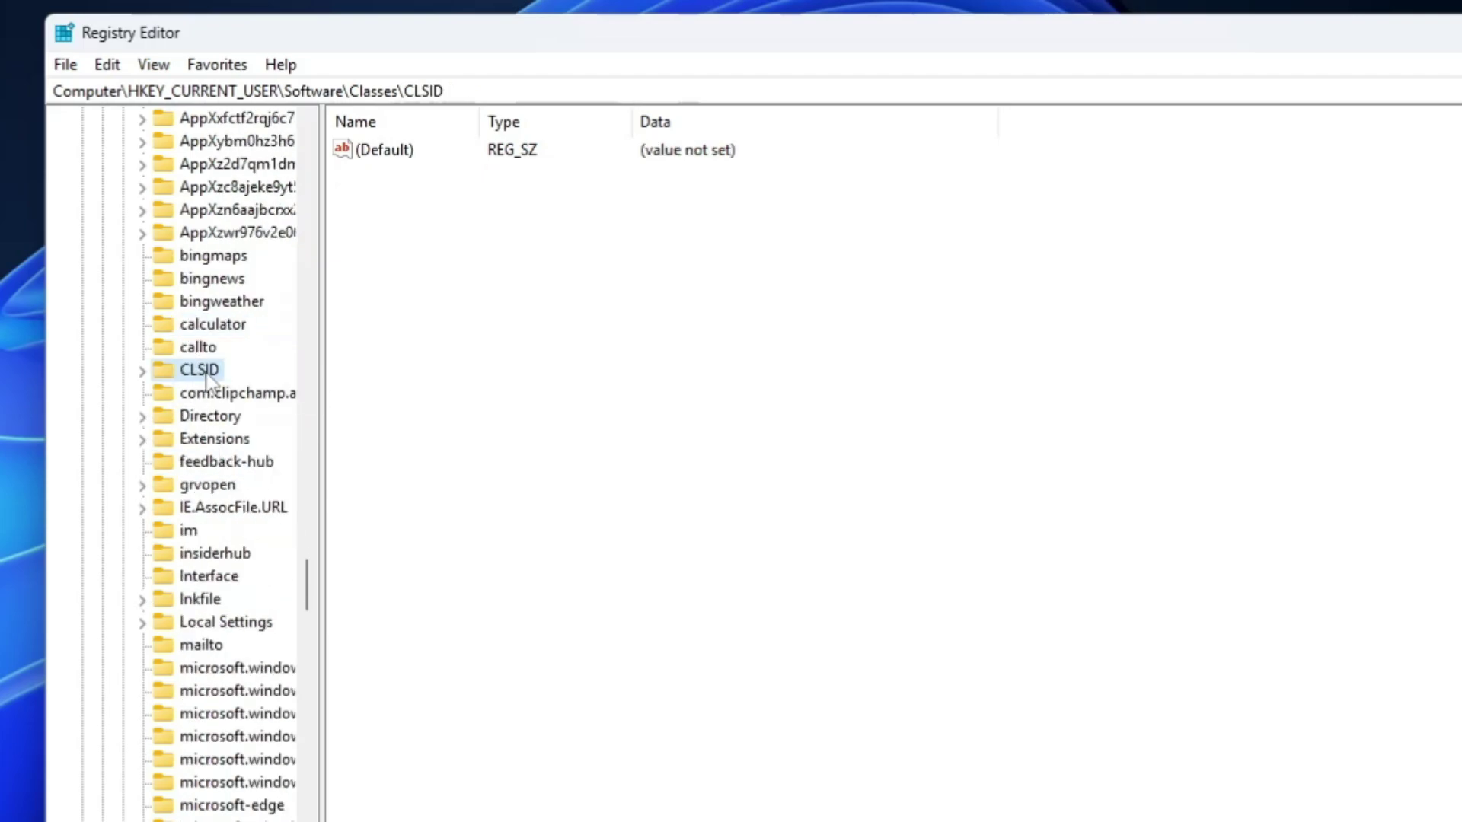
Add a new subkey under CLSID and name it {86ca1aa0-34aa-4e8b-a509-50c905bae2a2}.
right_click(206, 374)
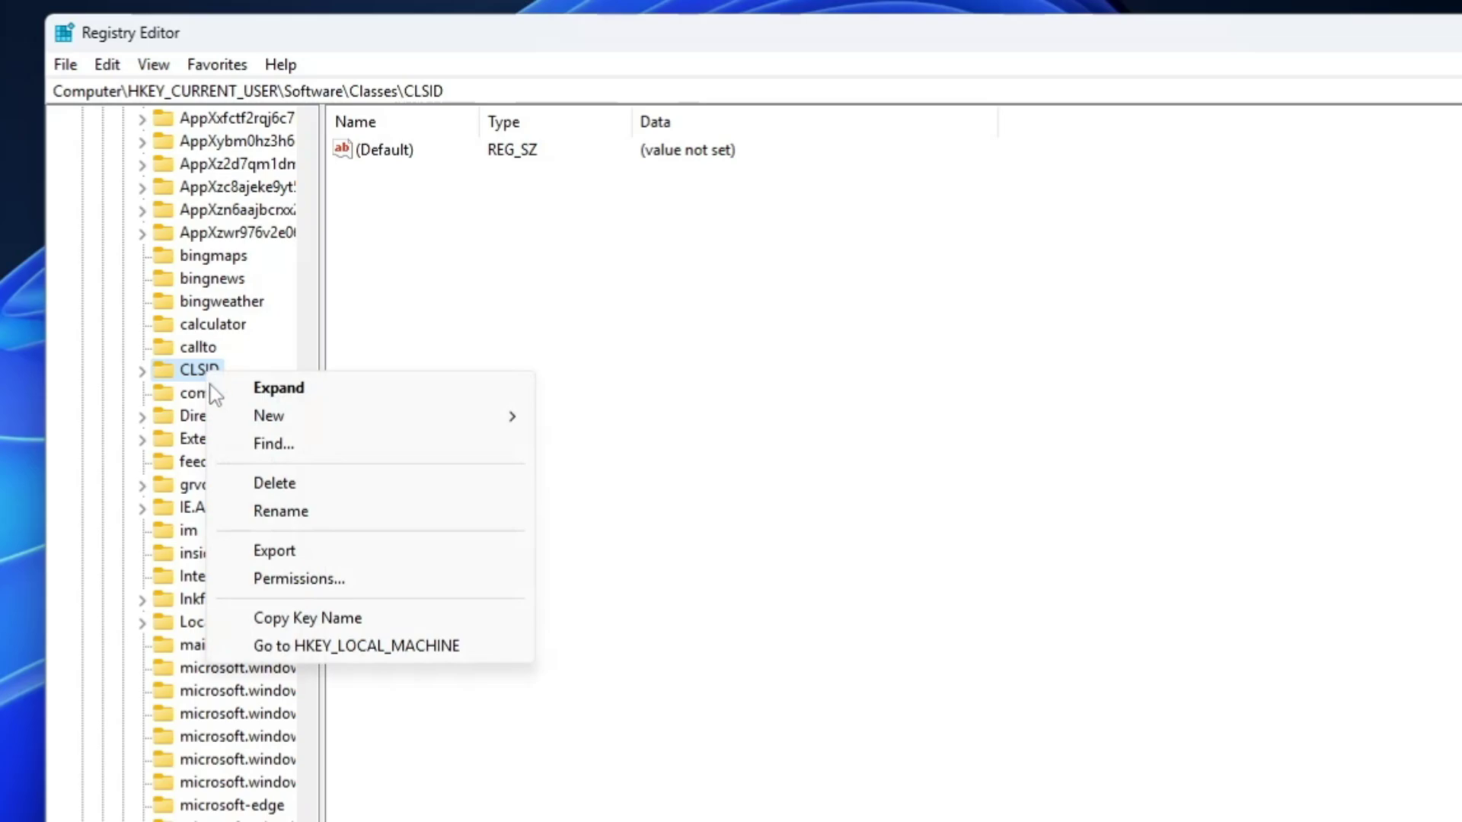
mouse_move(256, 419)
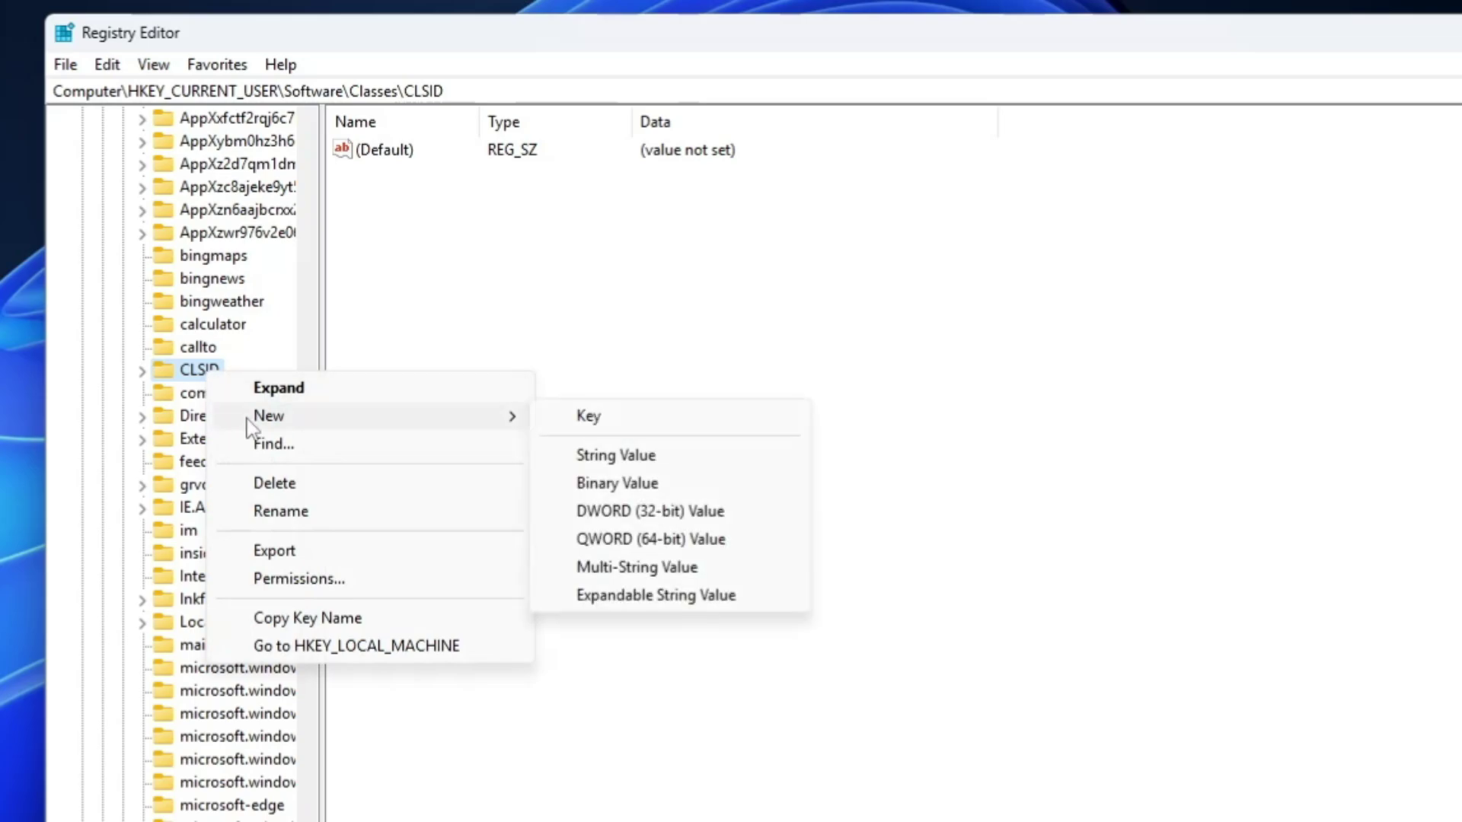
click(594, 418)
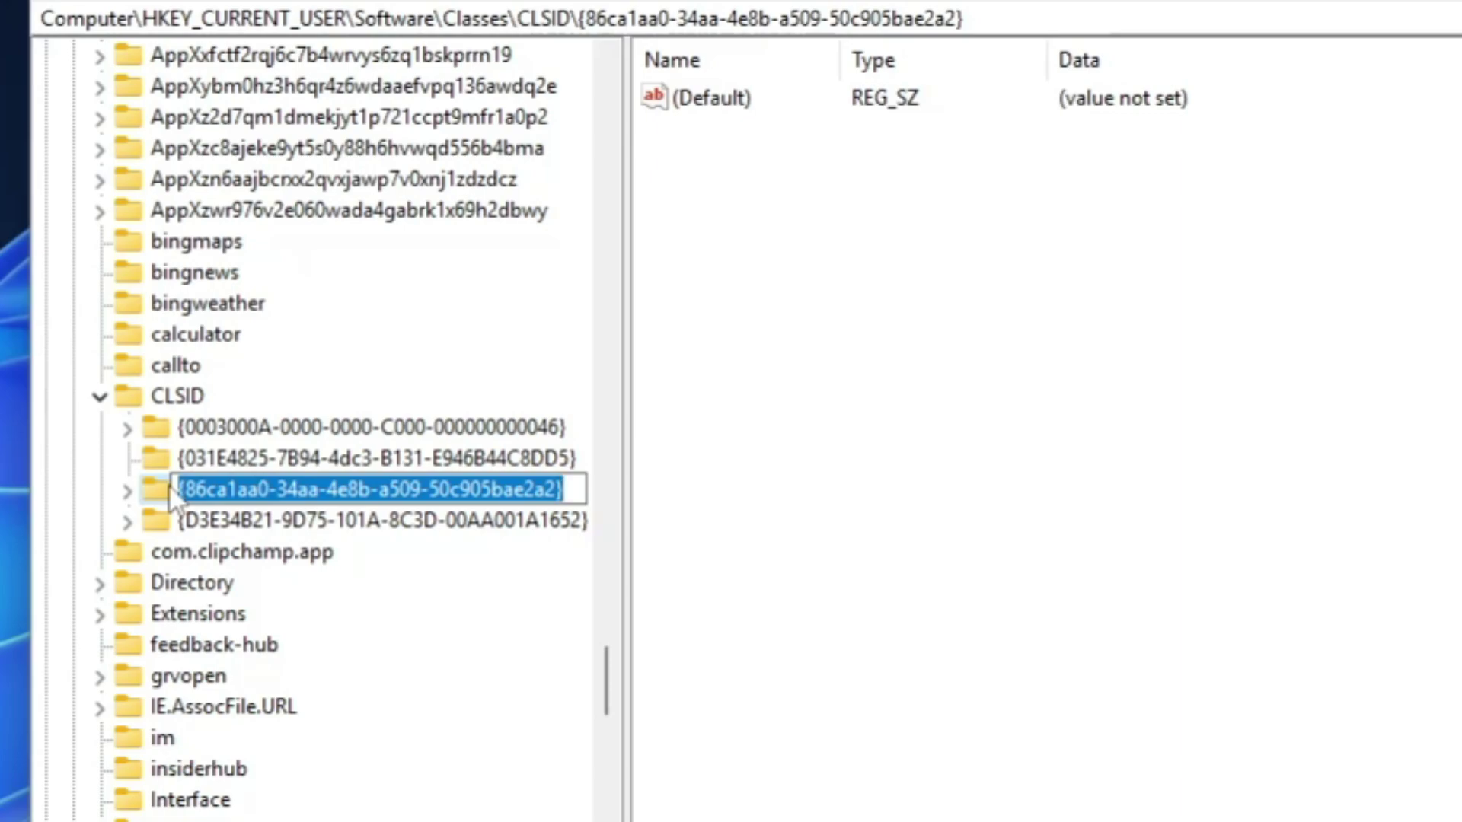
click(274, 503)
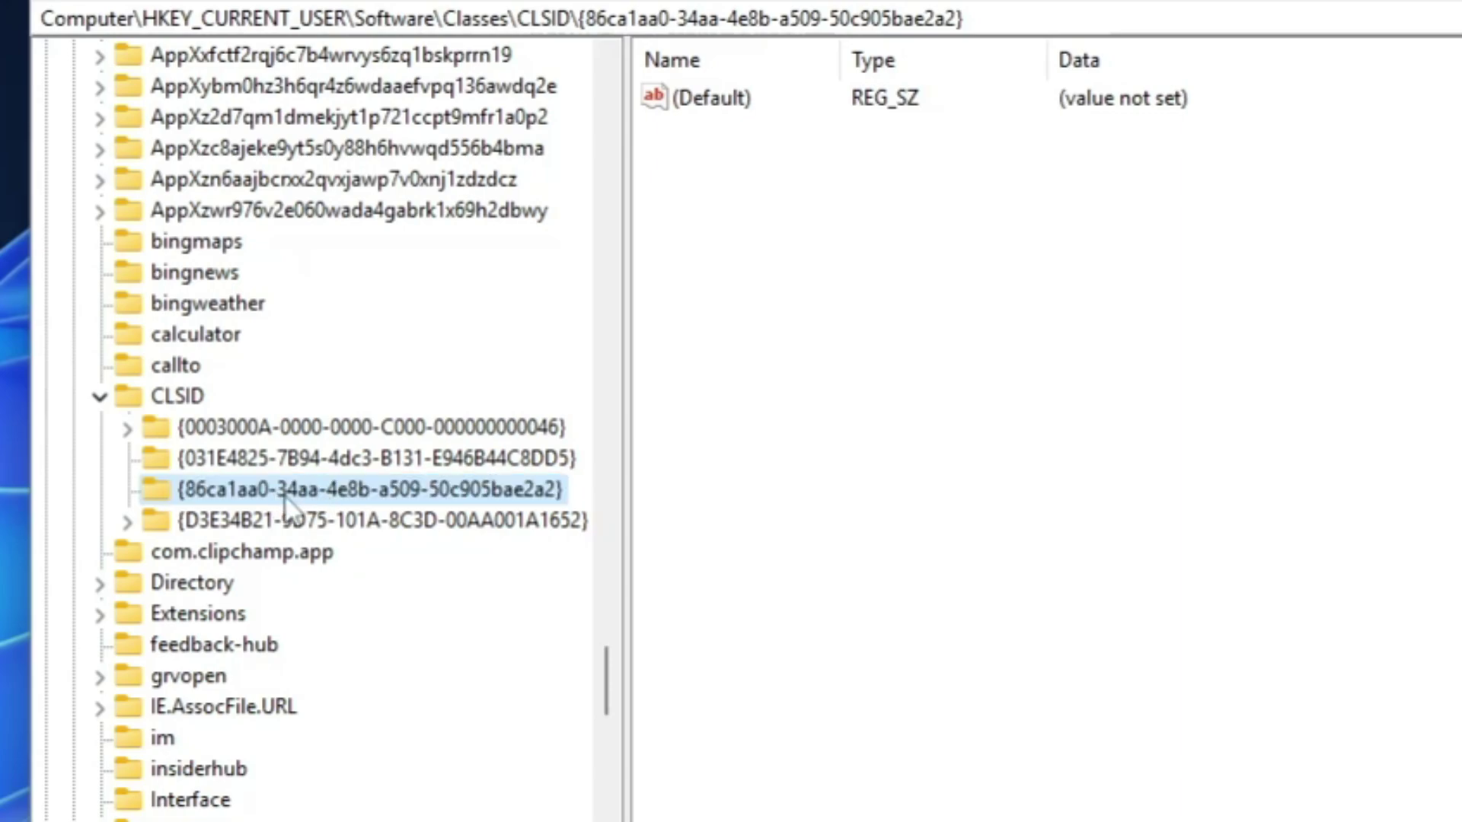
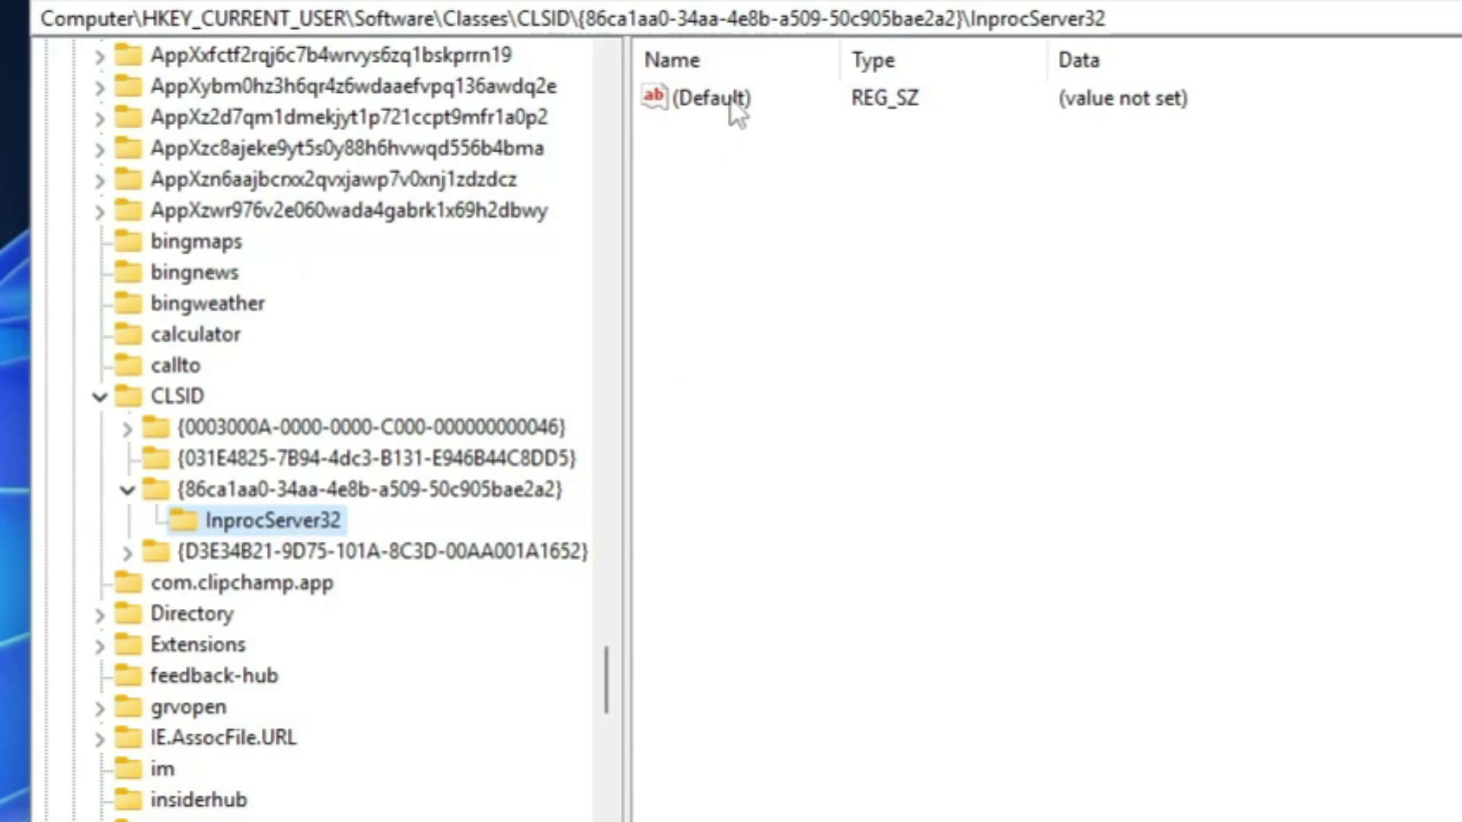
Open the InprocServer32 (Default) string value for editing so its data can be left blank.
double_click(735, 107)
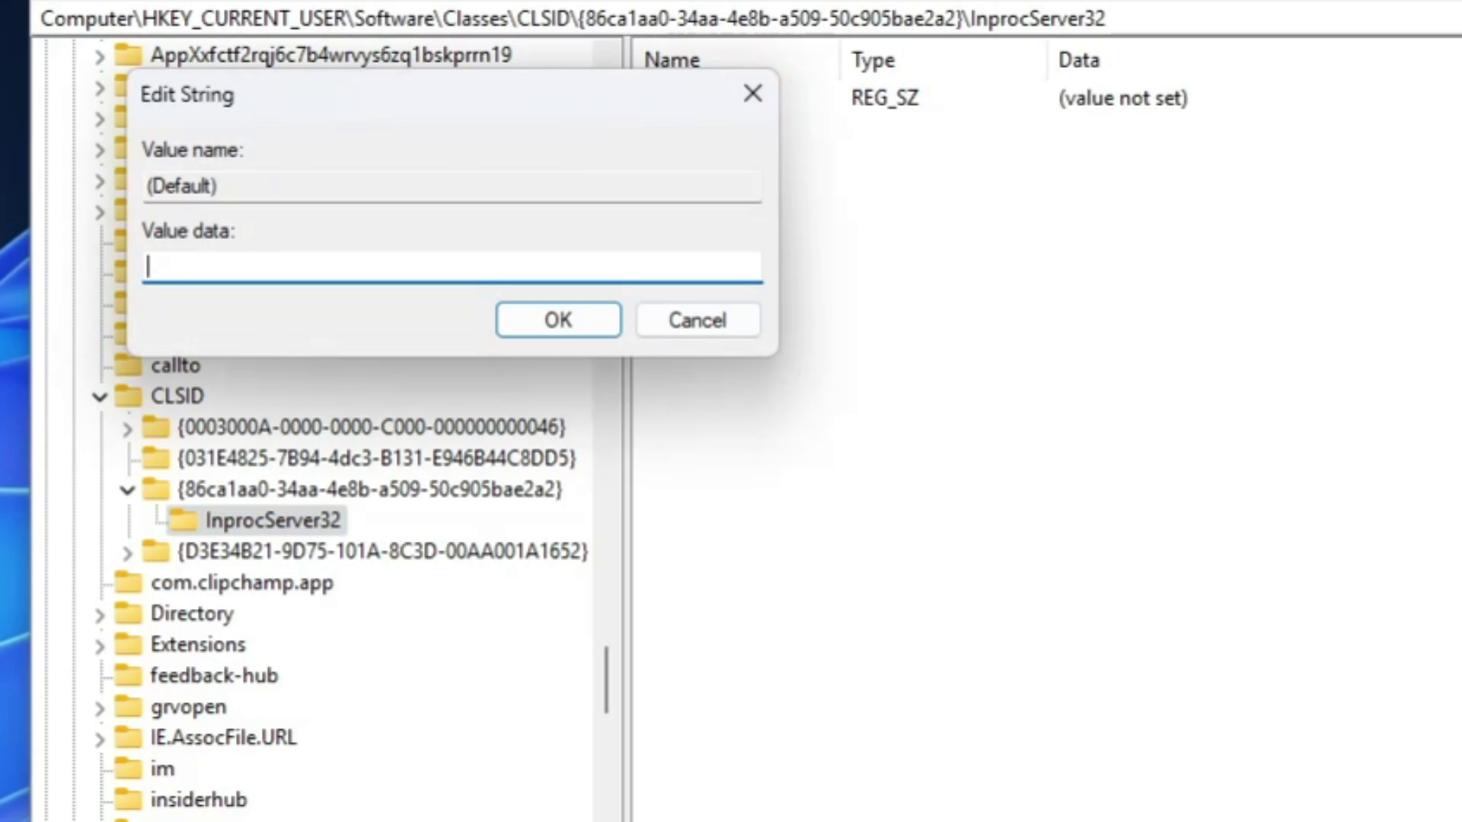
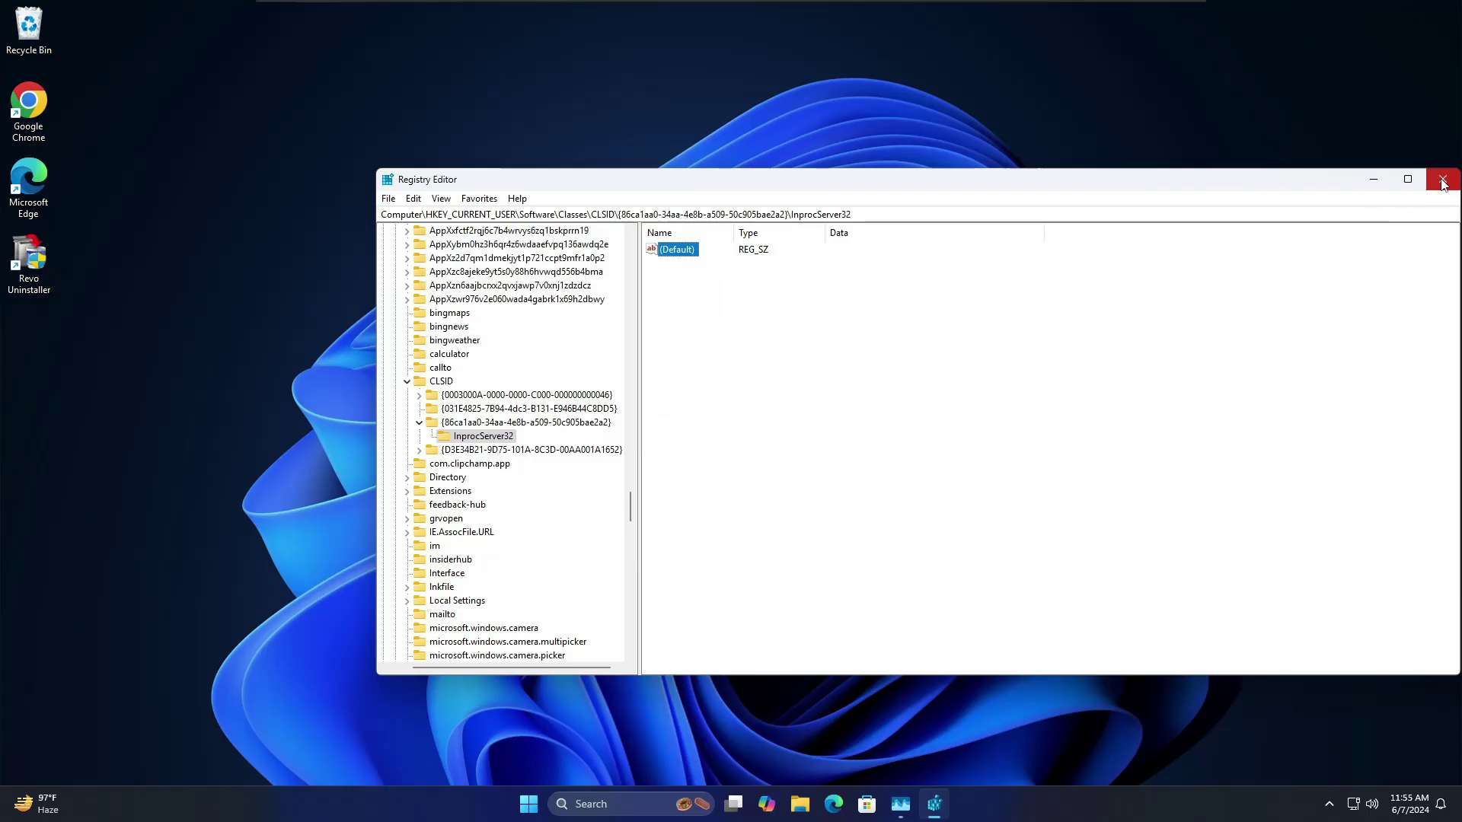
Close the Registry Editor window, leaving the desktop visible.
click(1443, 180)
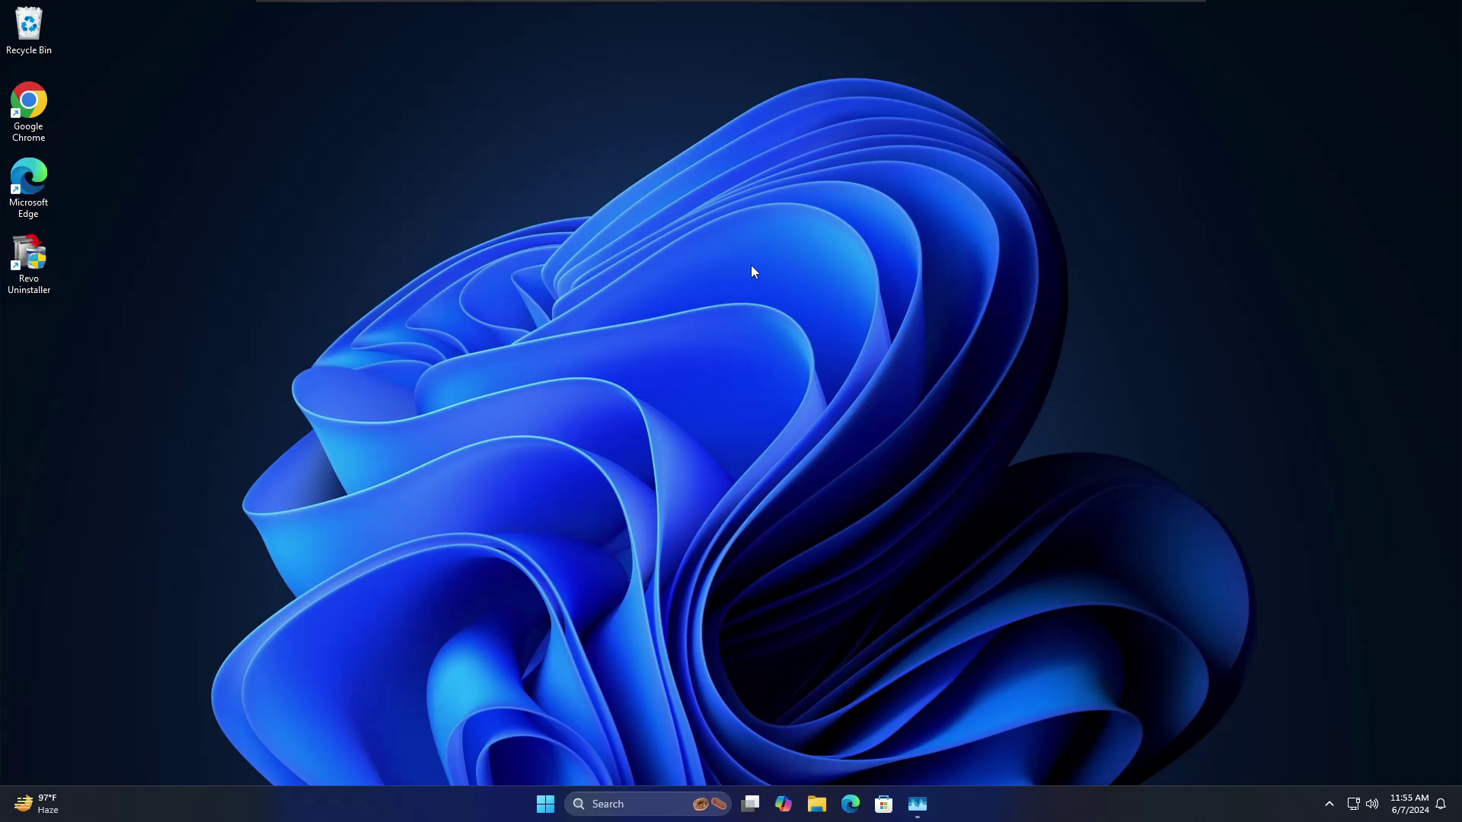
Restart the Windows Explorer process from Task Manager's Processes list.
right_click(545, 804)
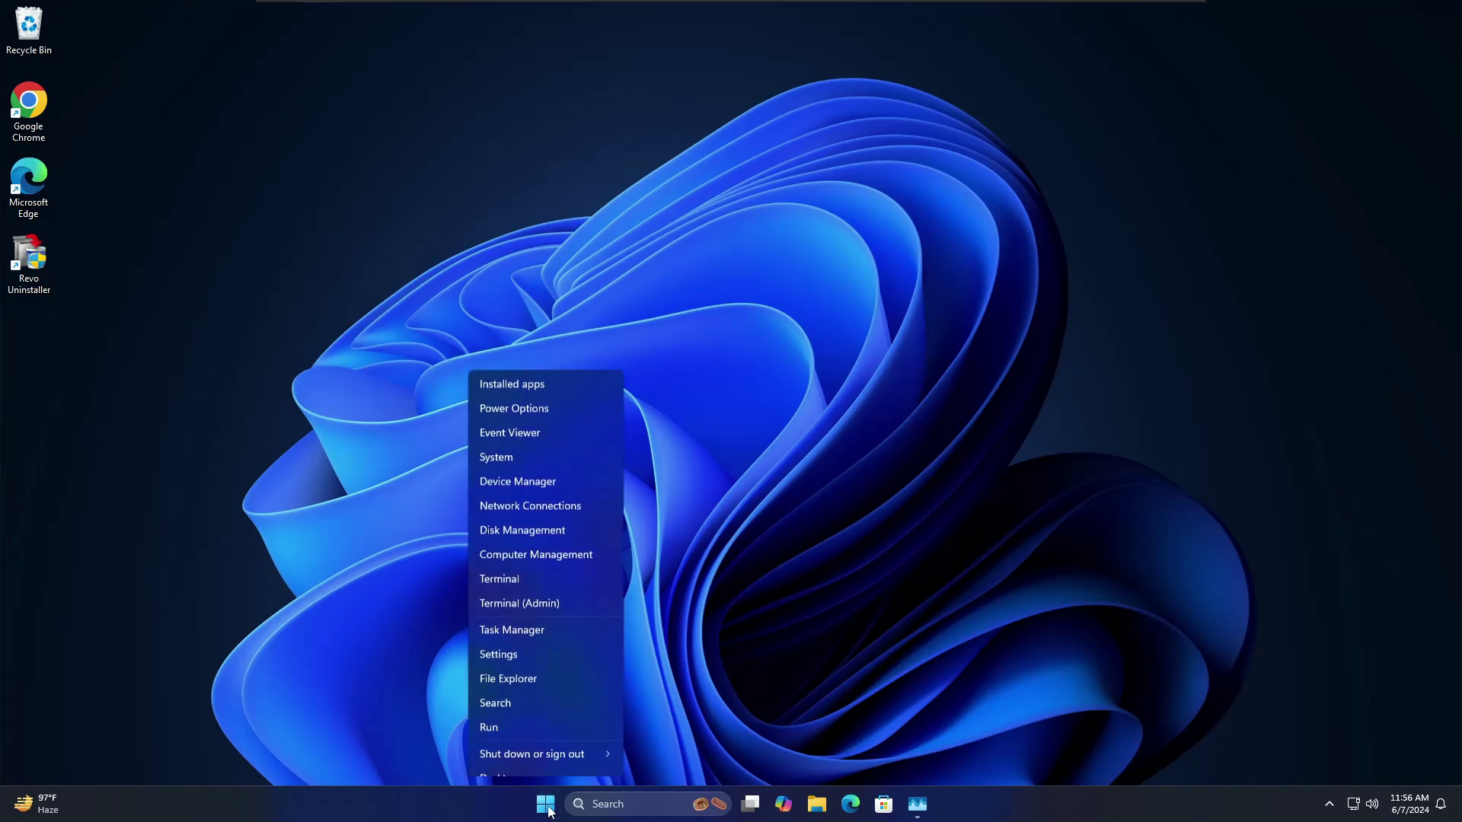
click(524, 616)
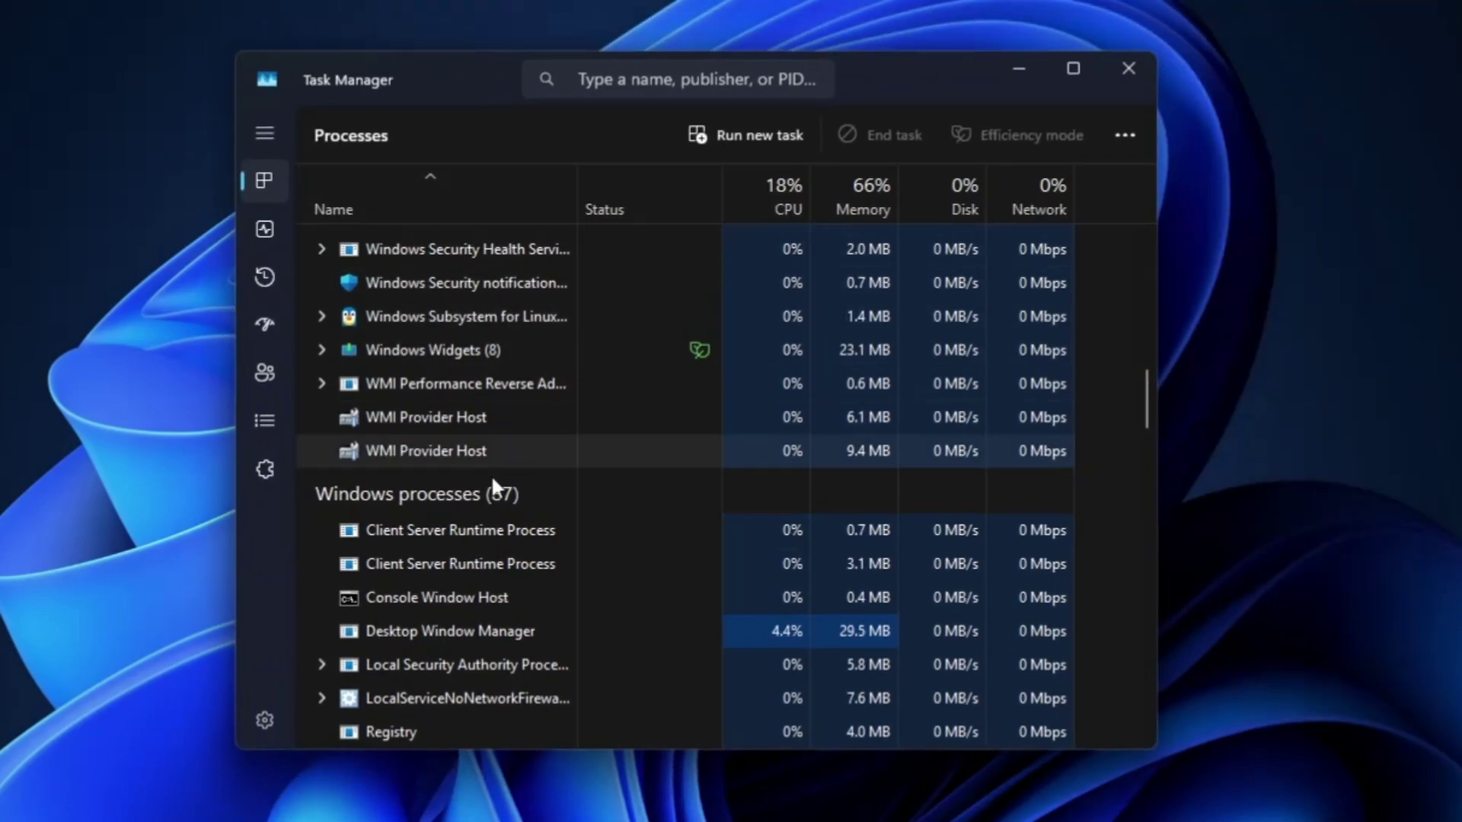
key(super+e)
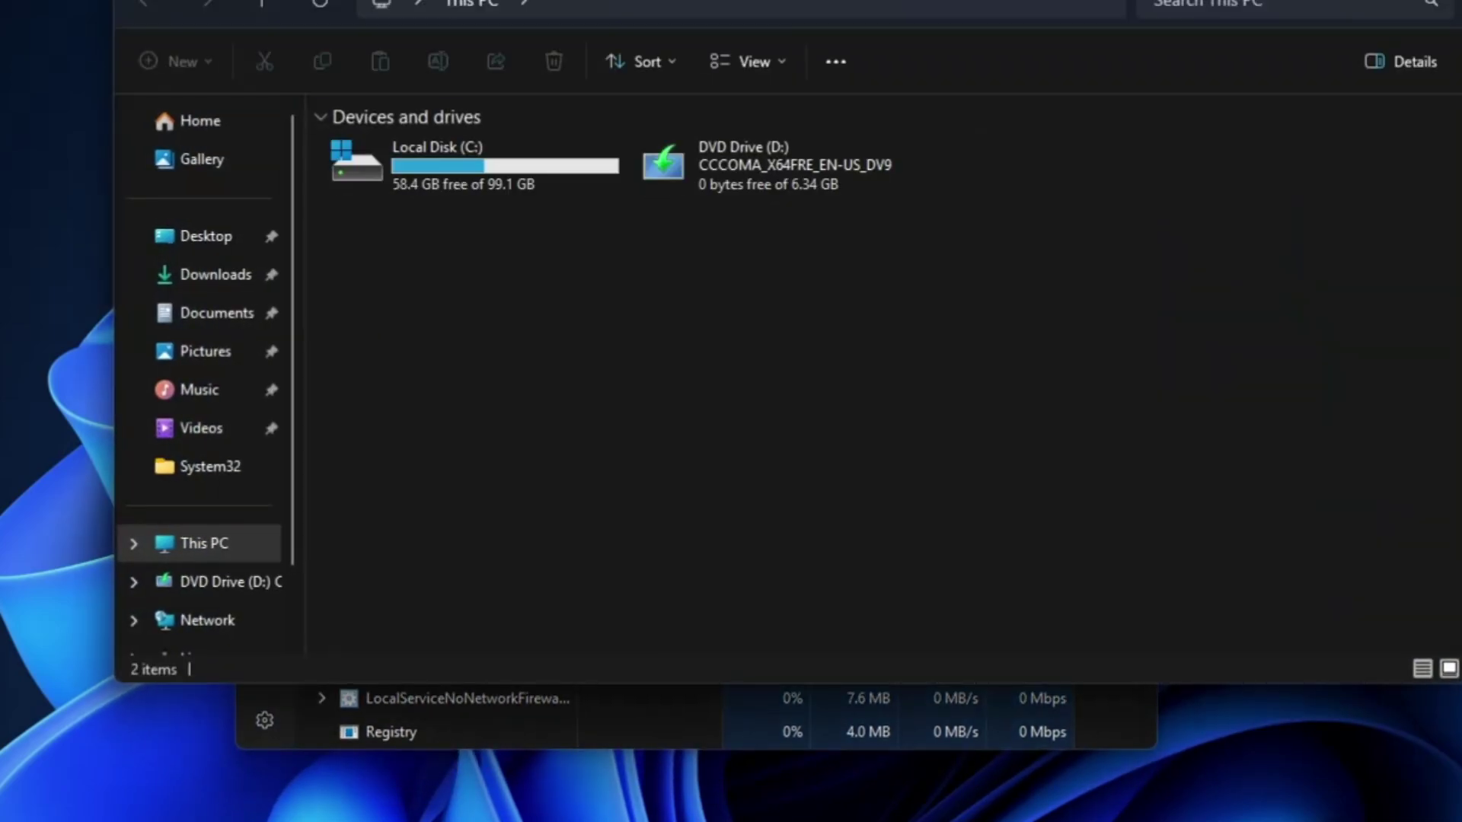
key(alt+F4)
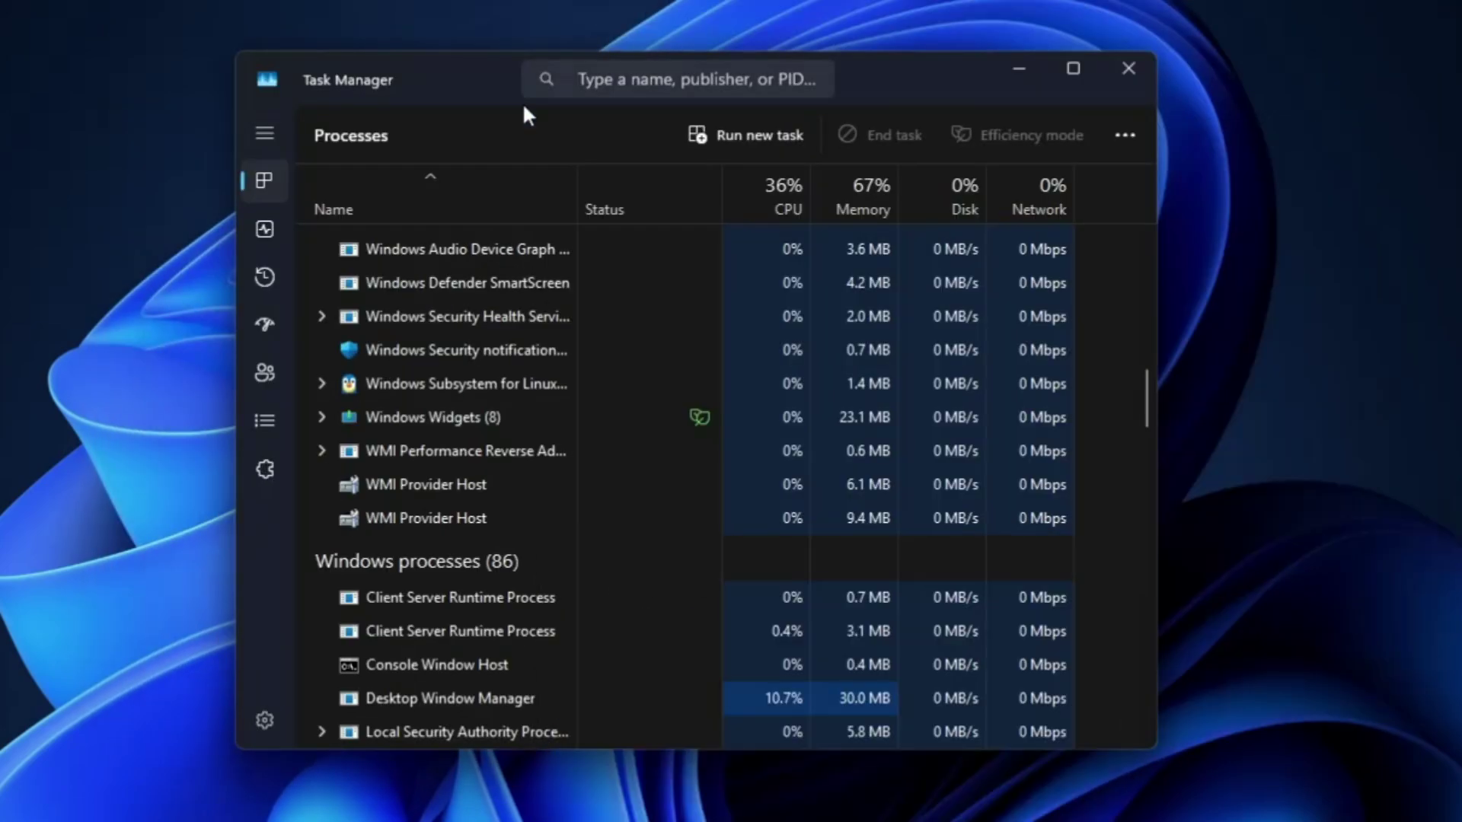
scroll(435, 305, up, 15)
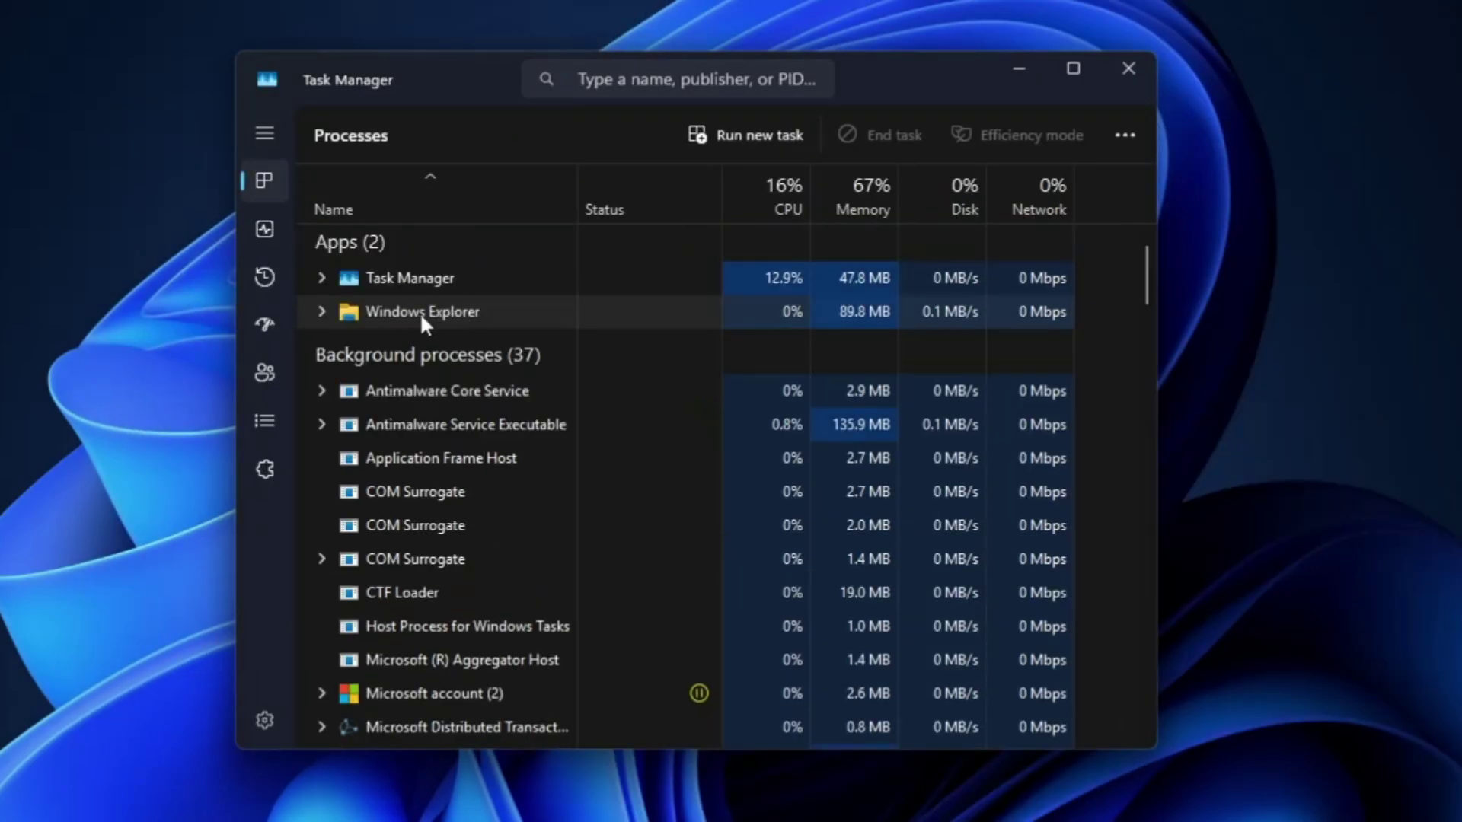
right_click(431, 319)
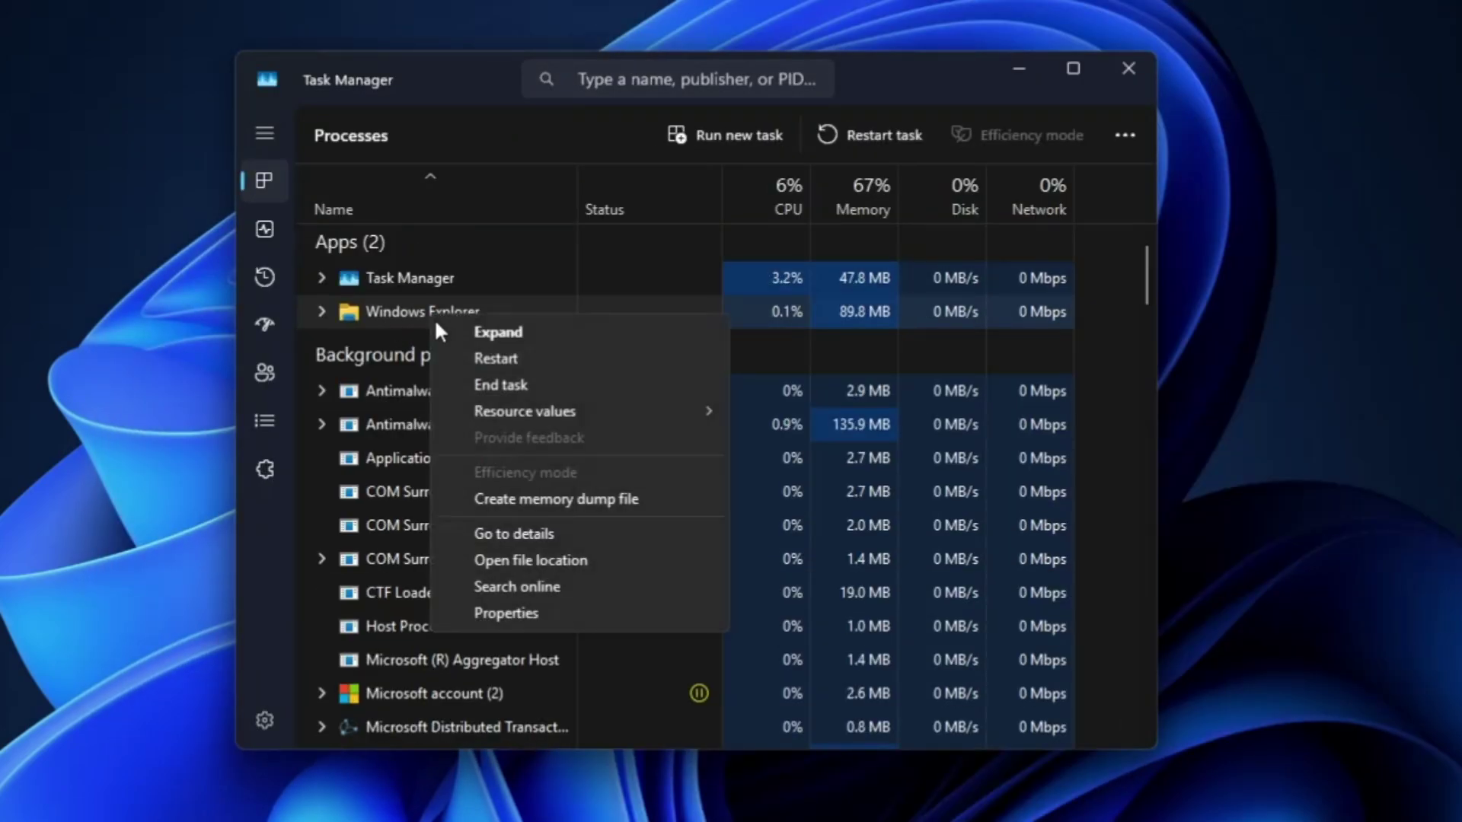
click(514, 361)
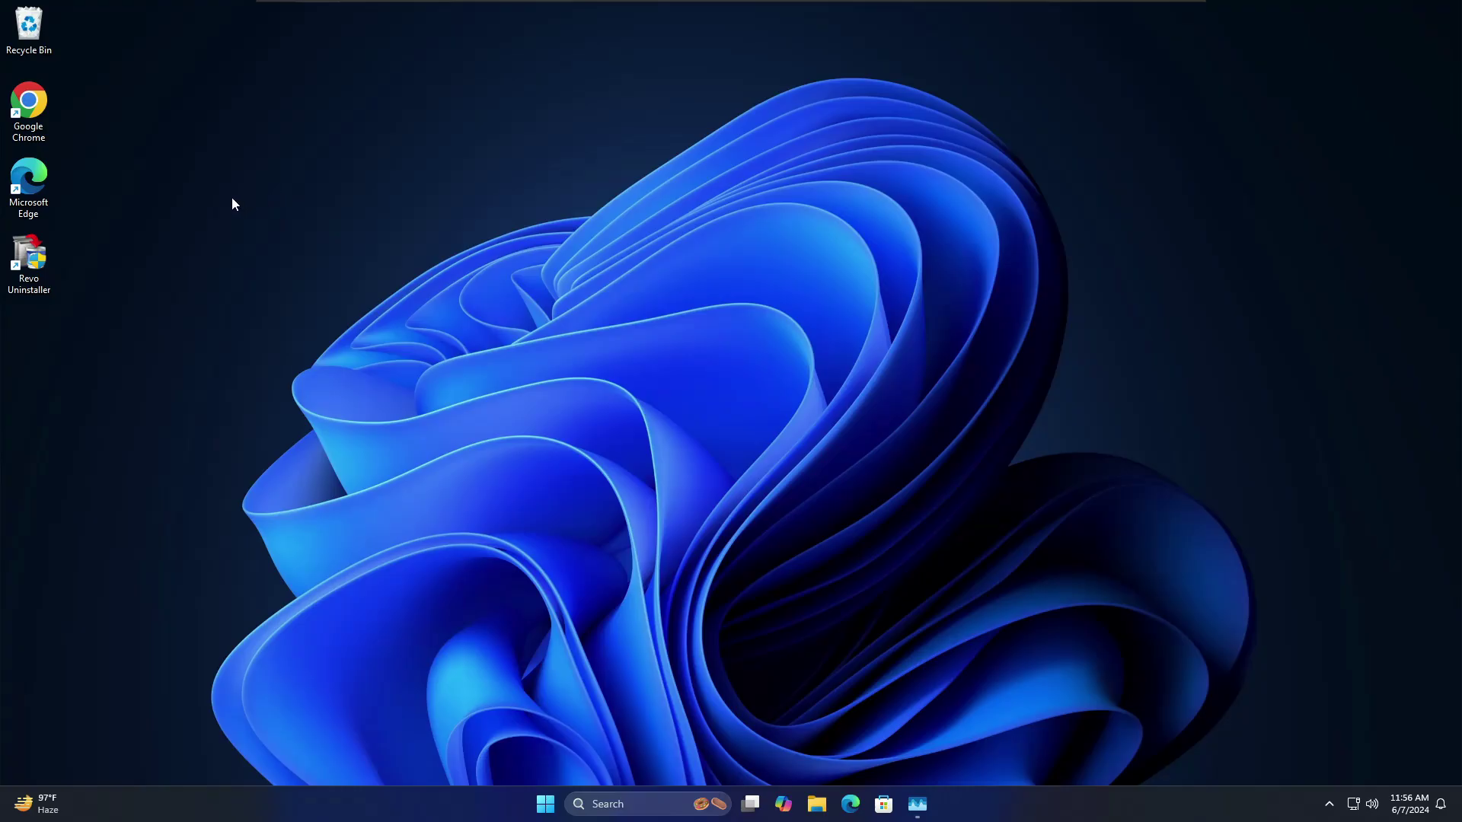
right_click(232, 198)
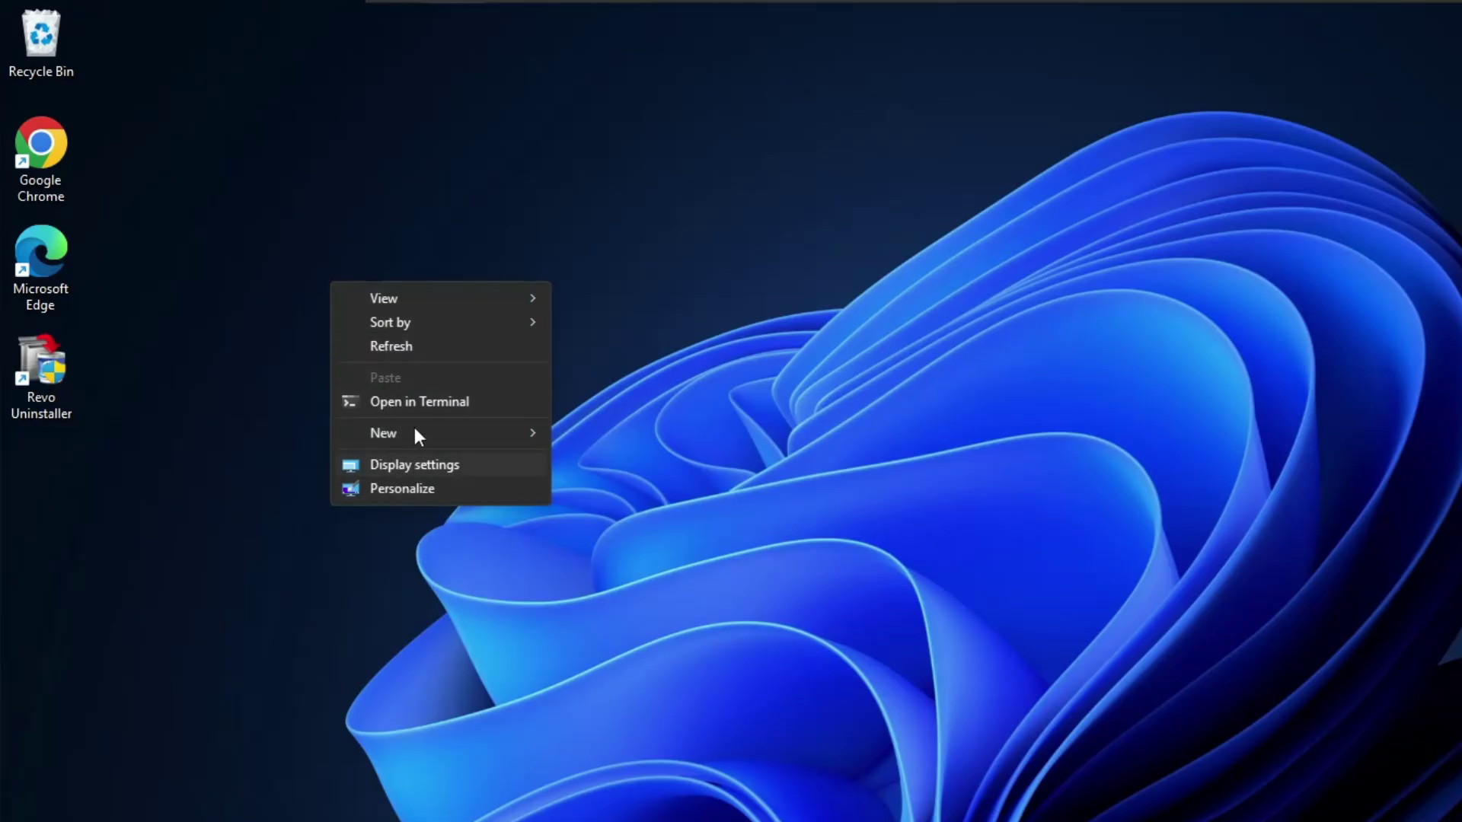
click(232, 176)
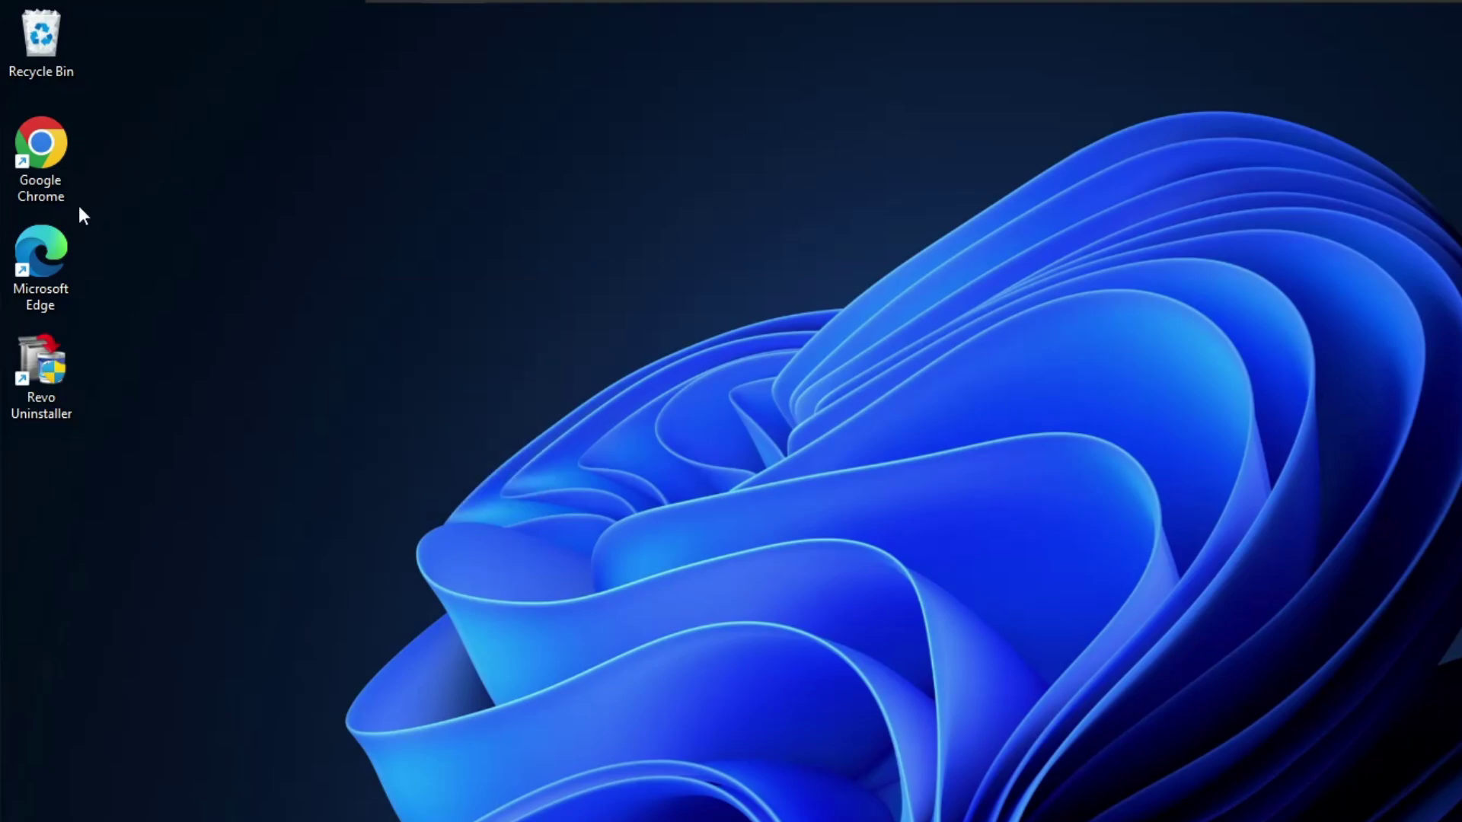
right_click(46, 162)
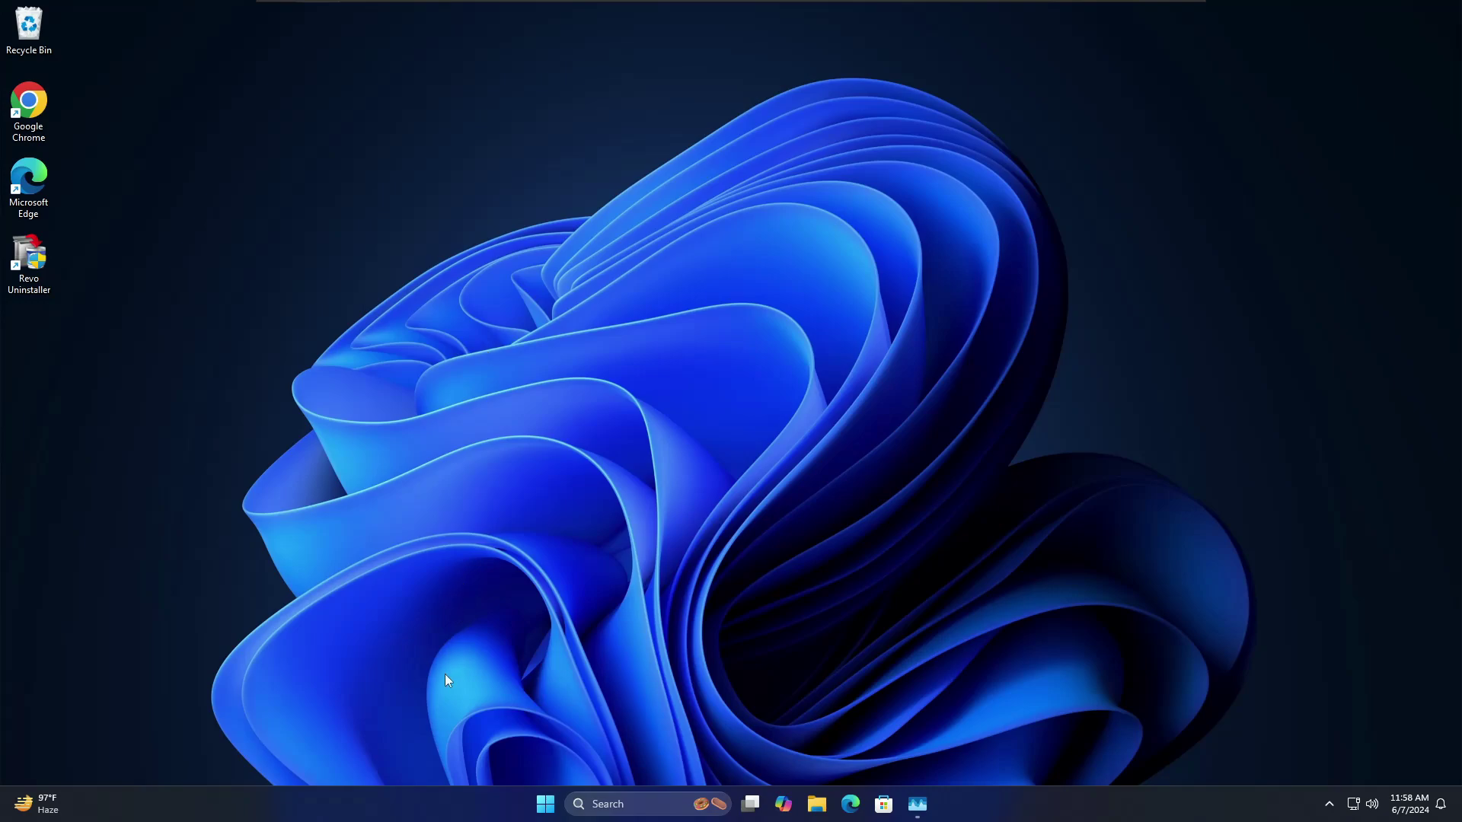
Open powercfg.cpl and make High performance, under the additional plans, the active power plan.
key(super+s)
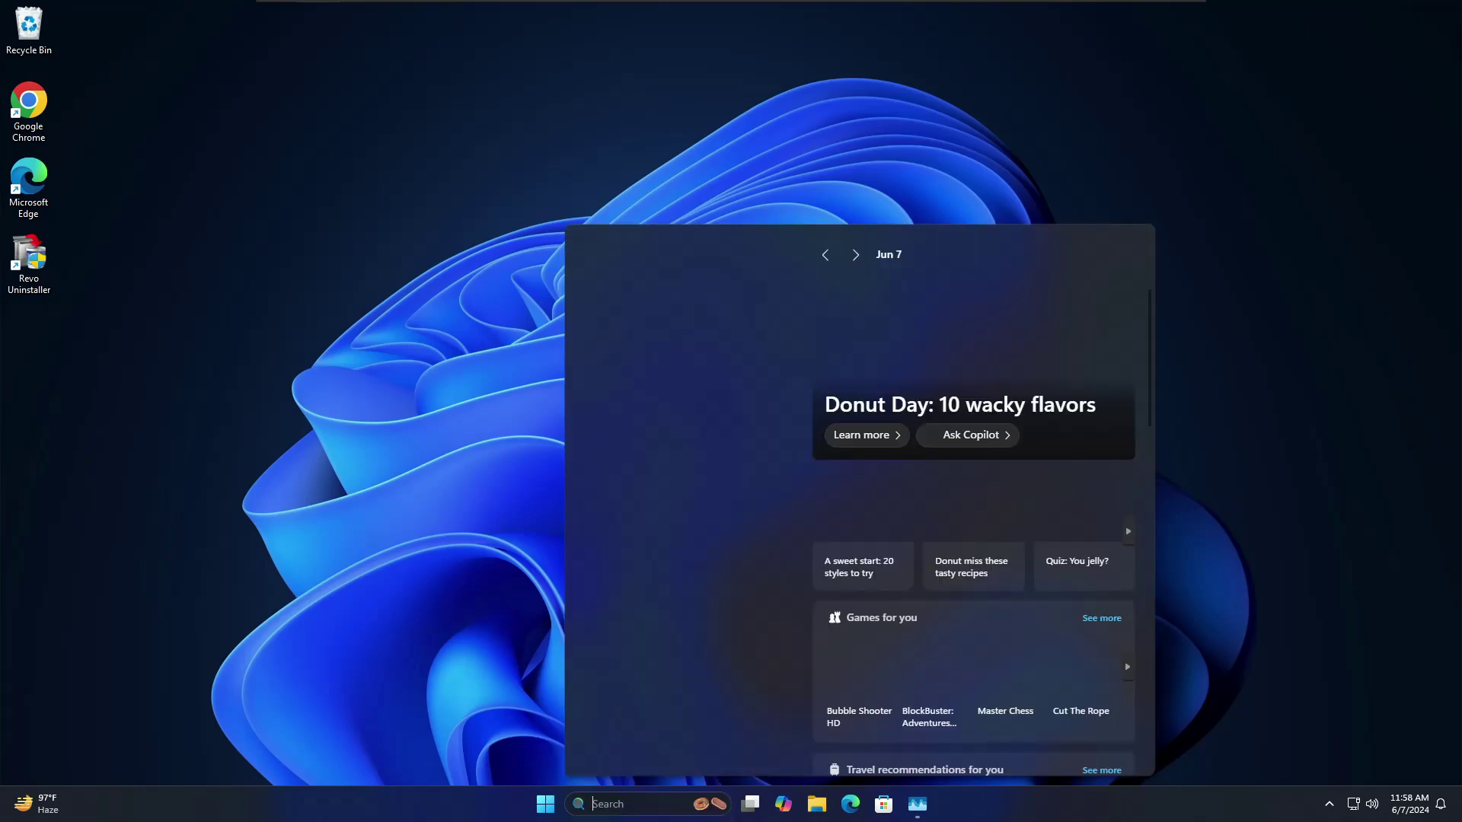
text(powercfg.cpl)
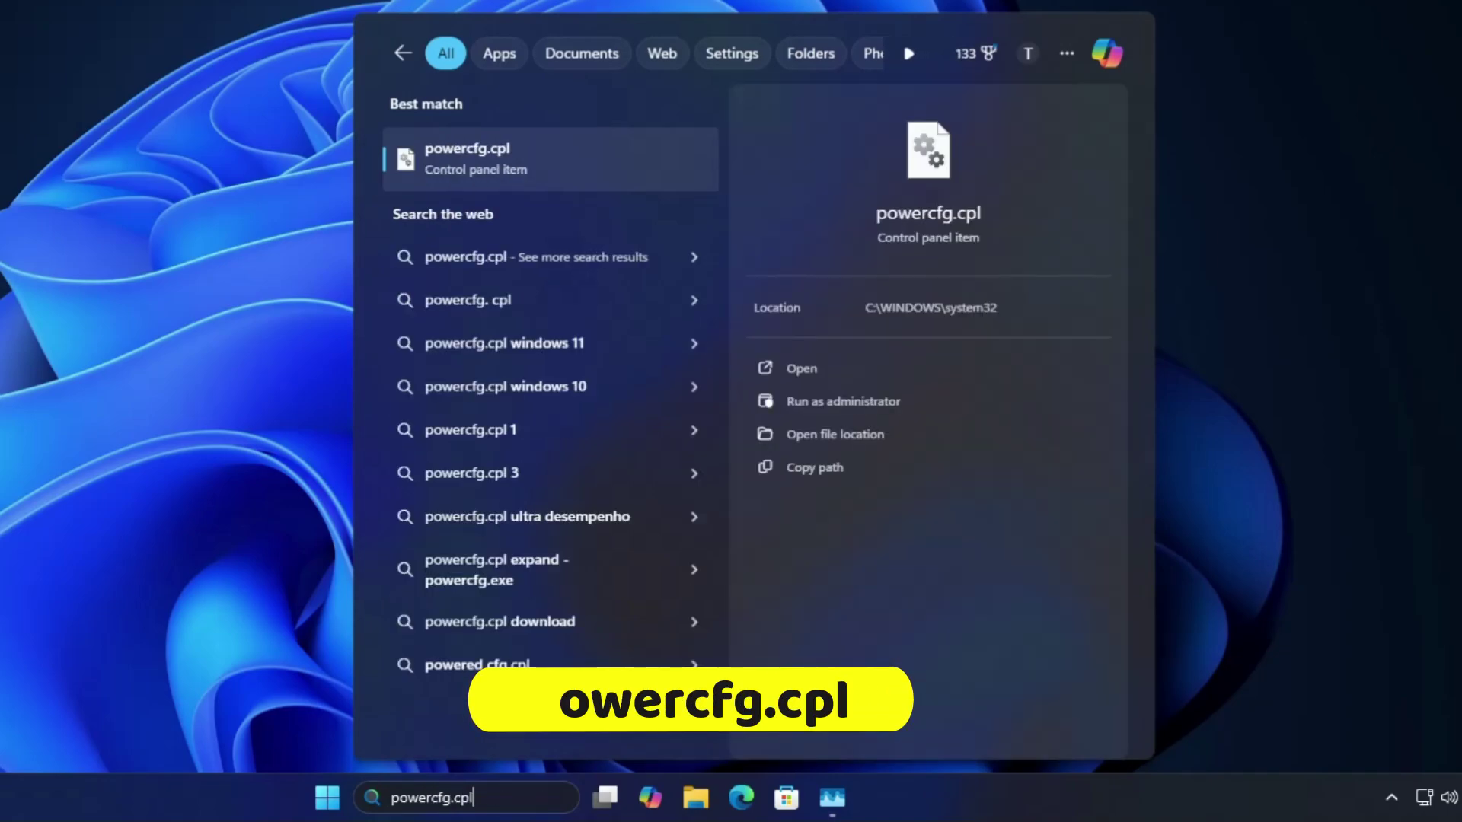
key(Return)
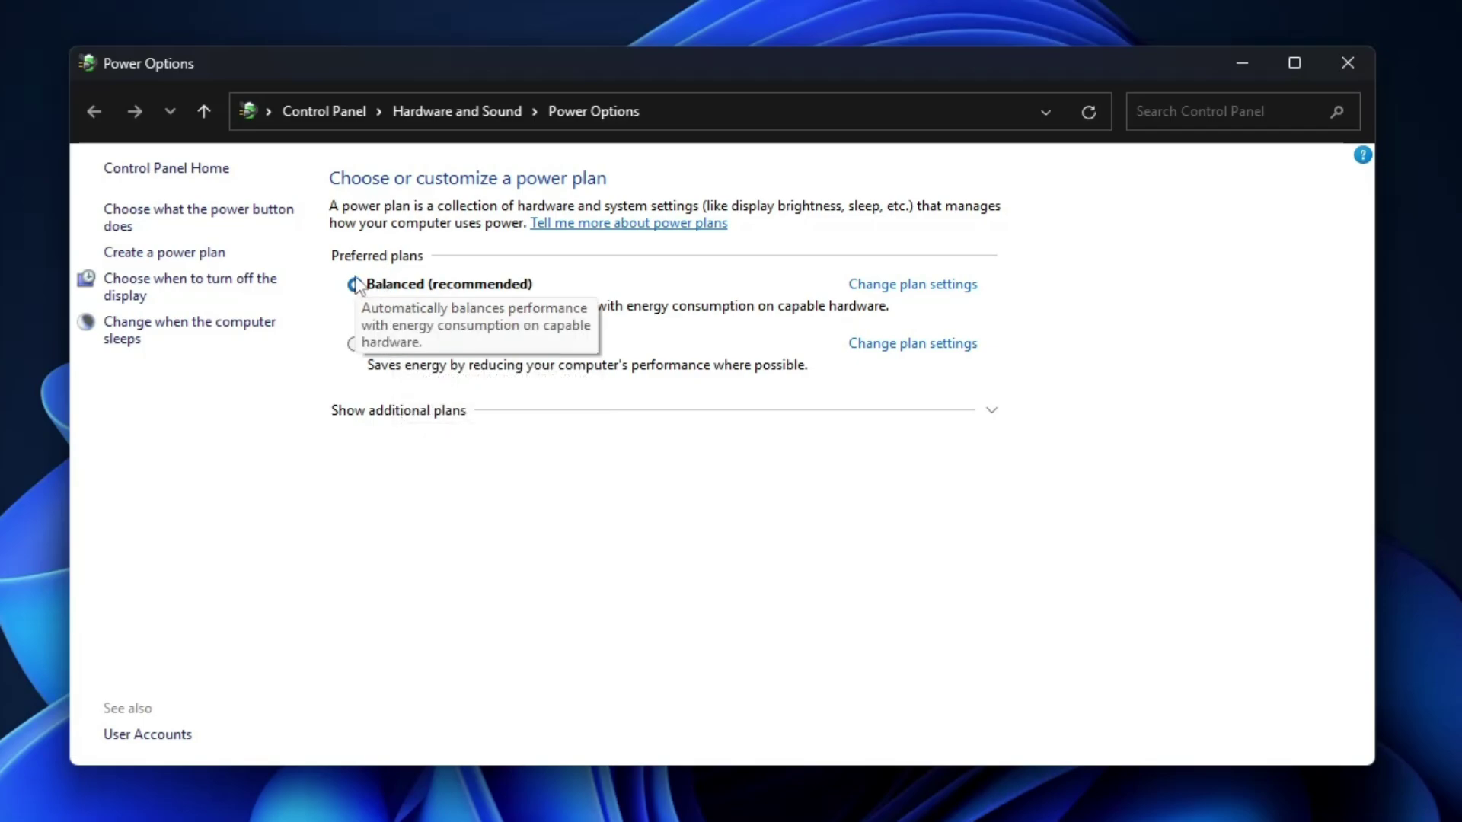
click(351, 348)
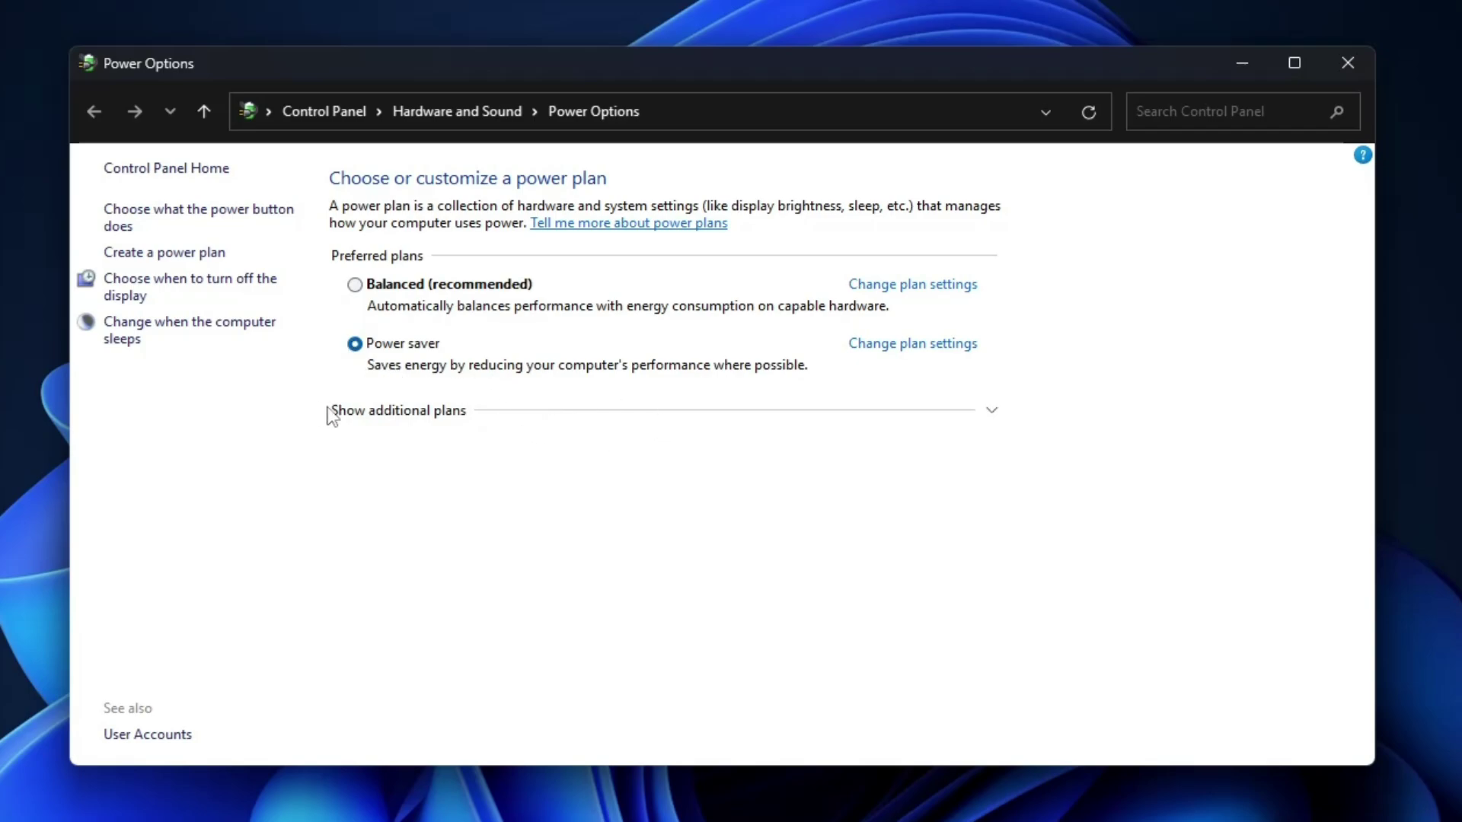
click(374, 421)
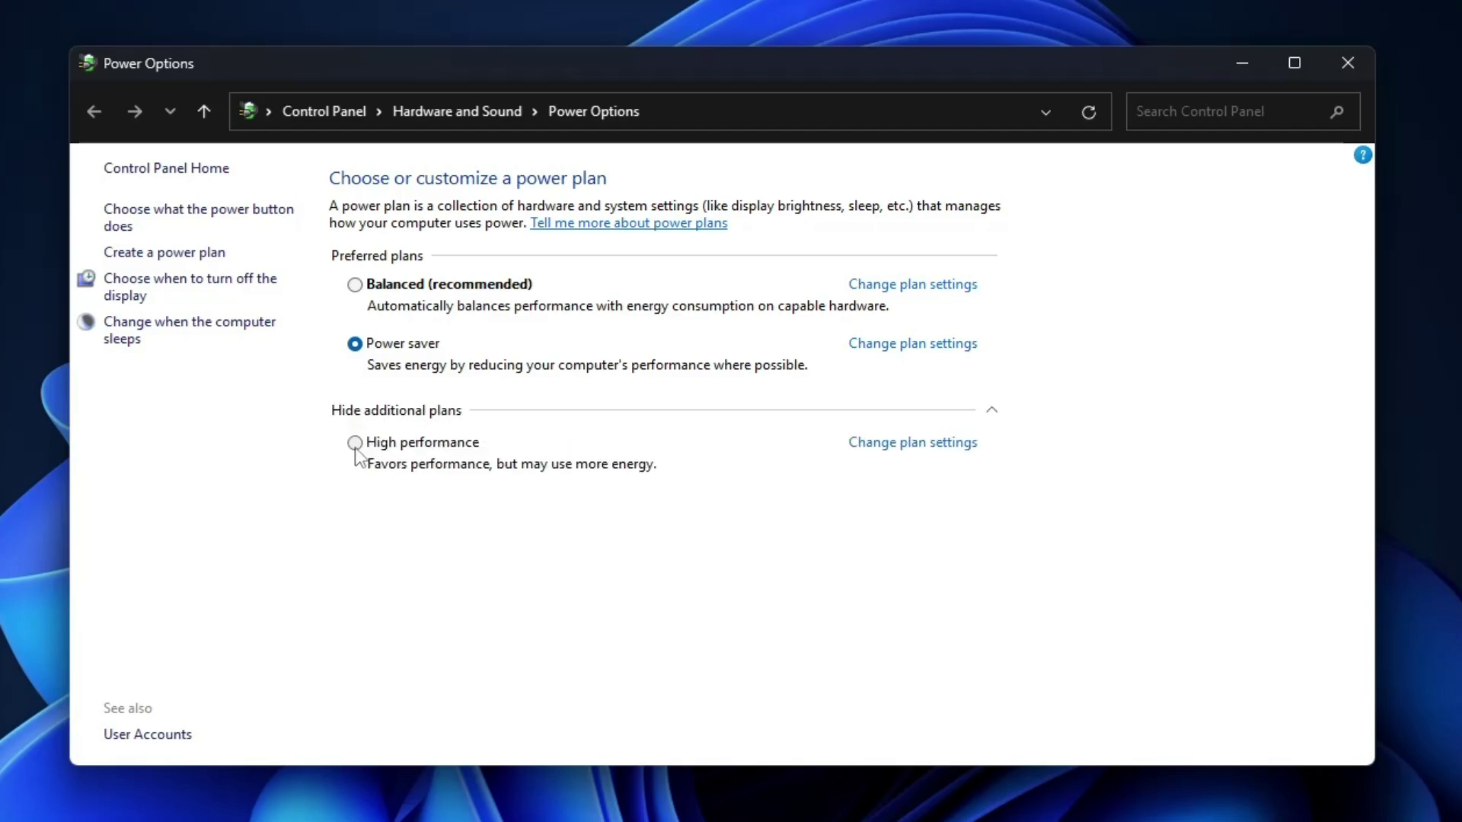
click(356, 445)
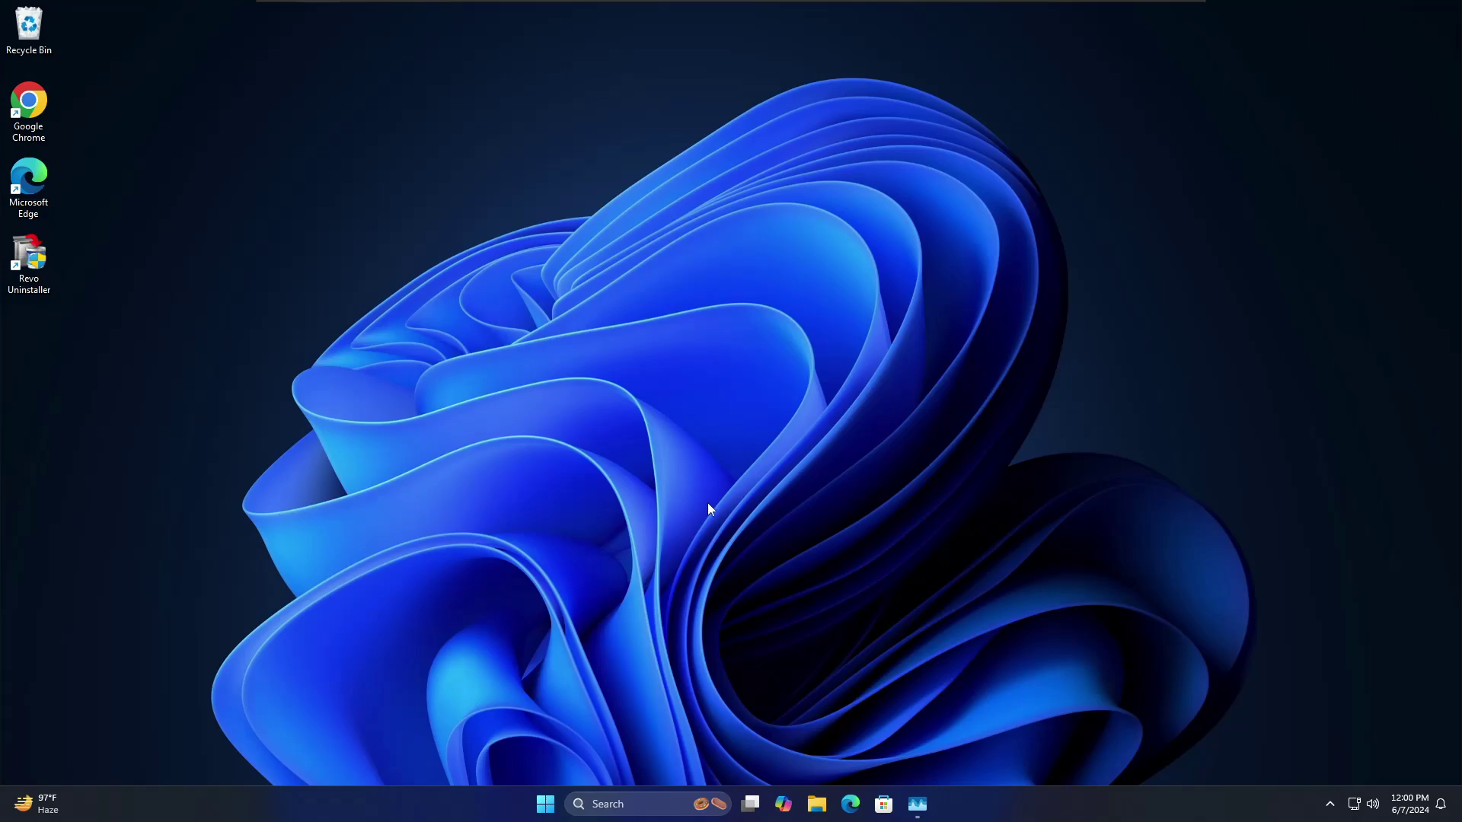
key(super+s)
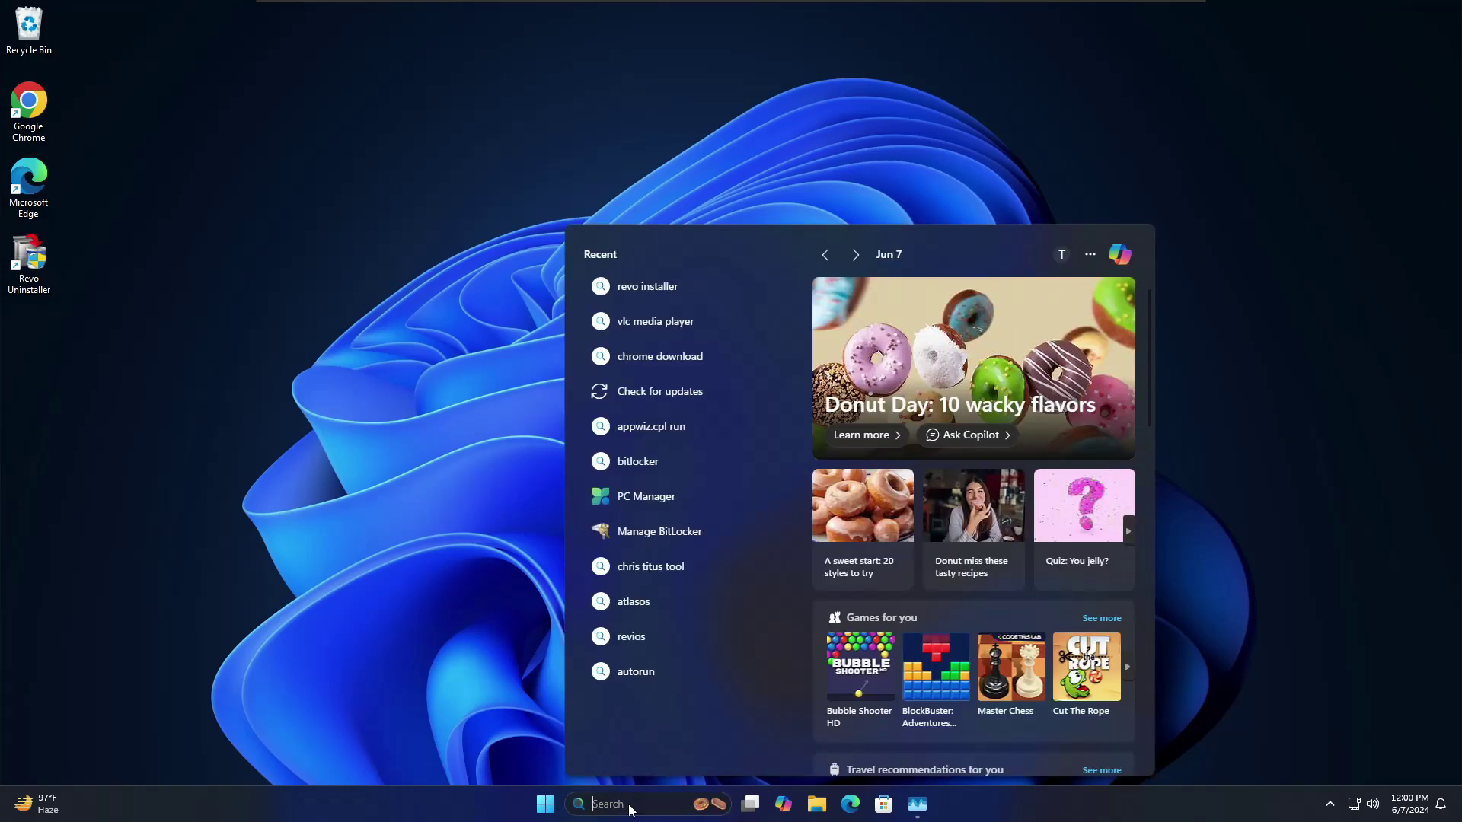
text(turn windows features on c)
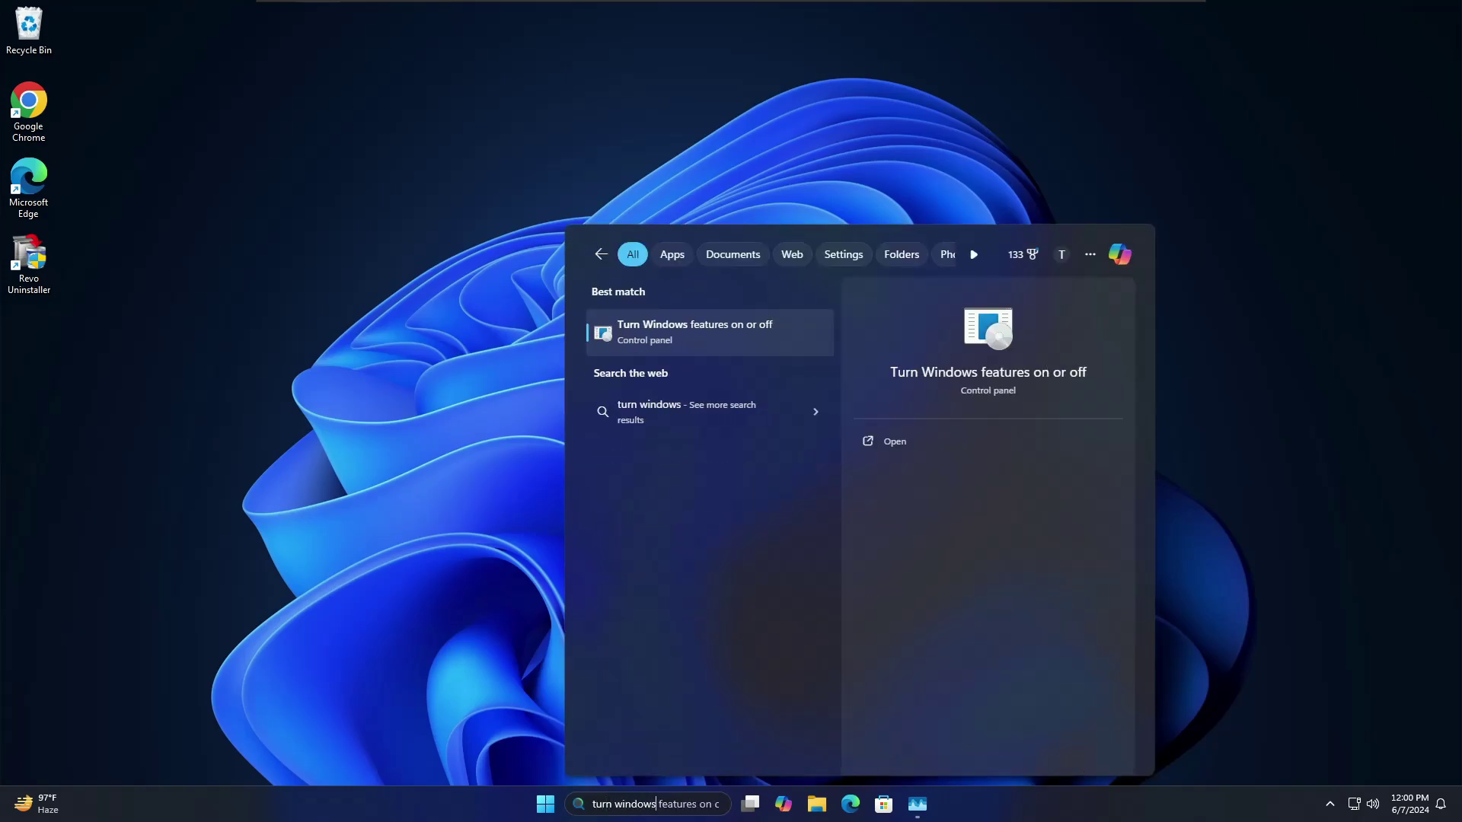
click(717, 326)
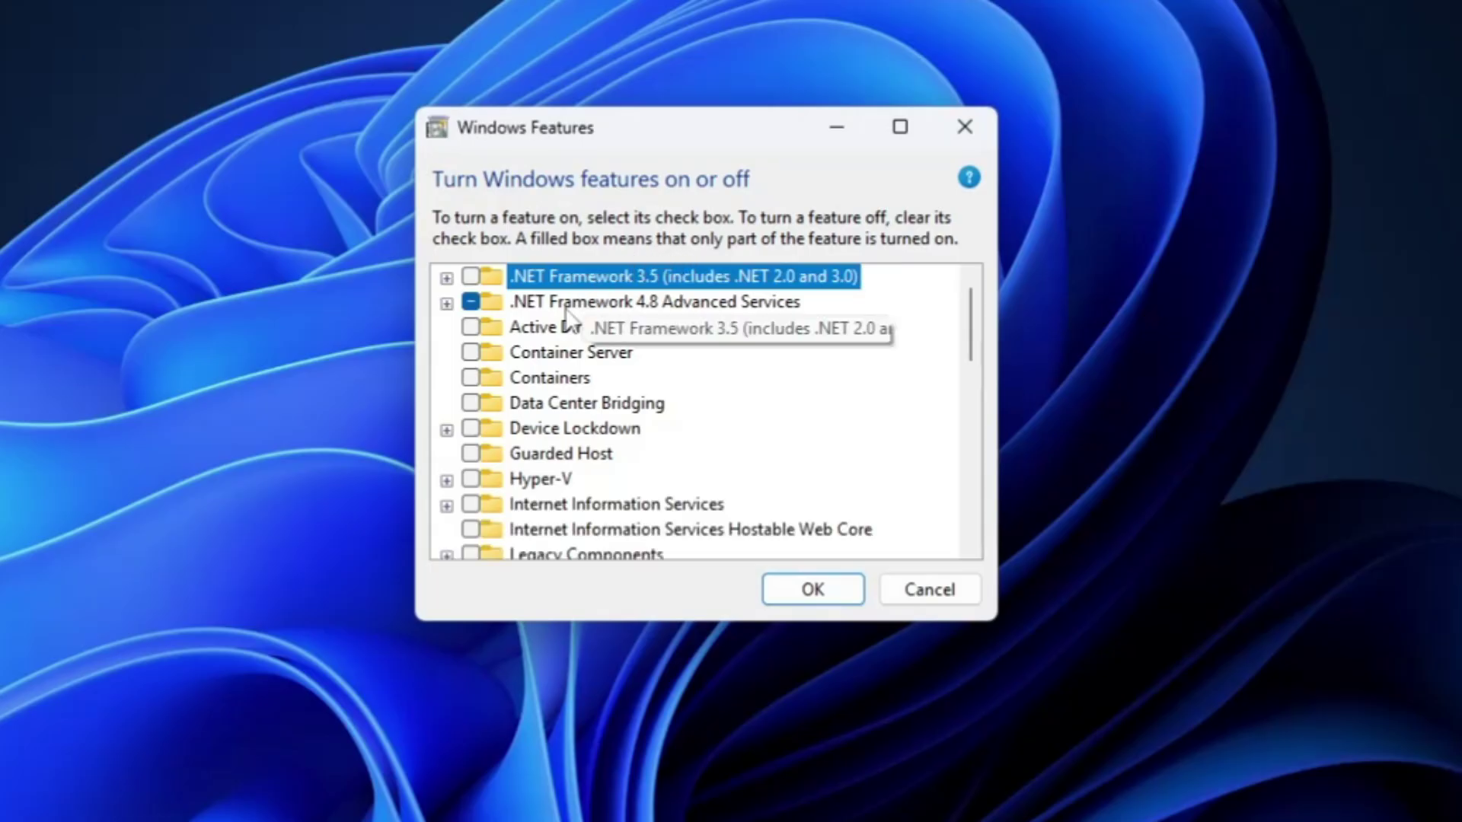
scroll(626, 411, down, 3)
scroll(647, 526, down, 2)
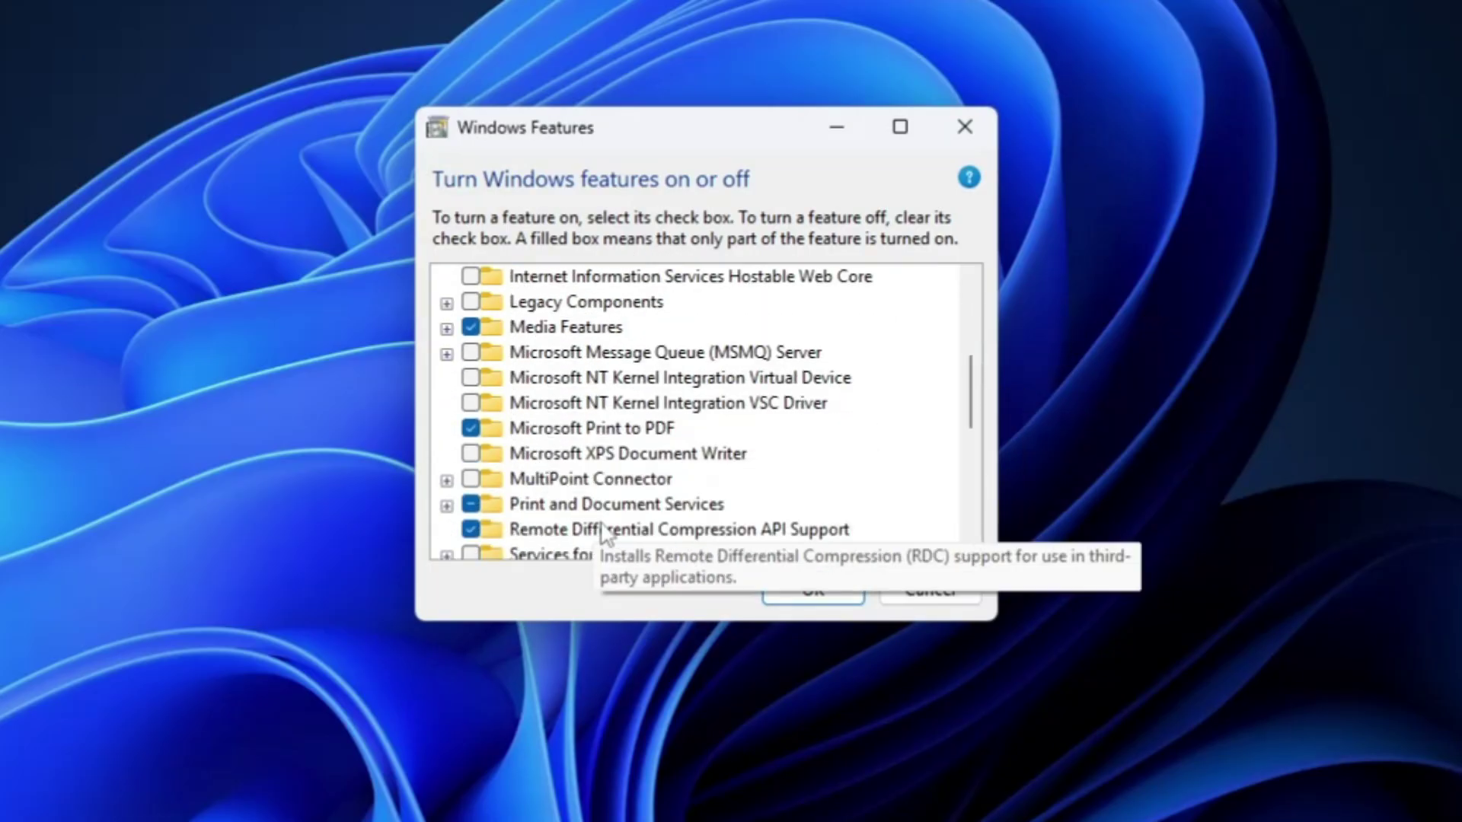
scroll(621, 526, down, 1)
scroll(620, 525, down, 3)
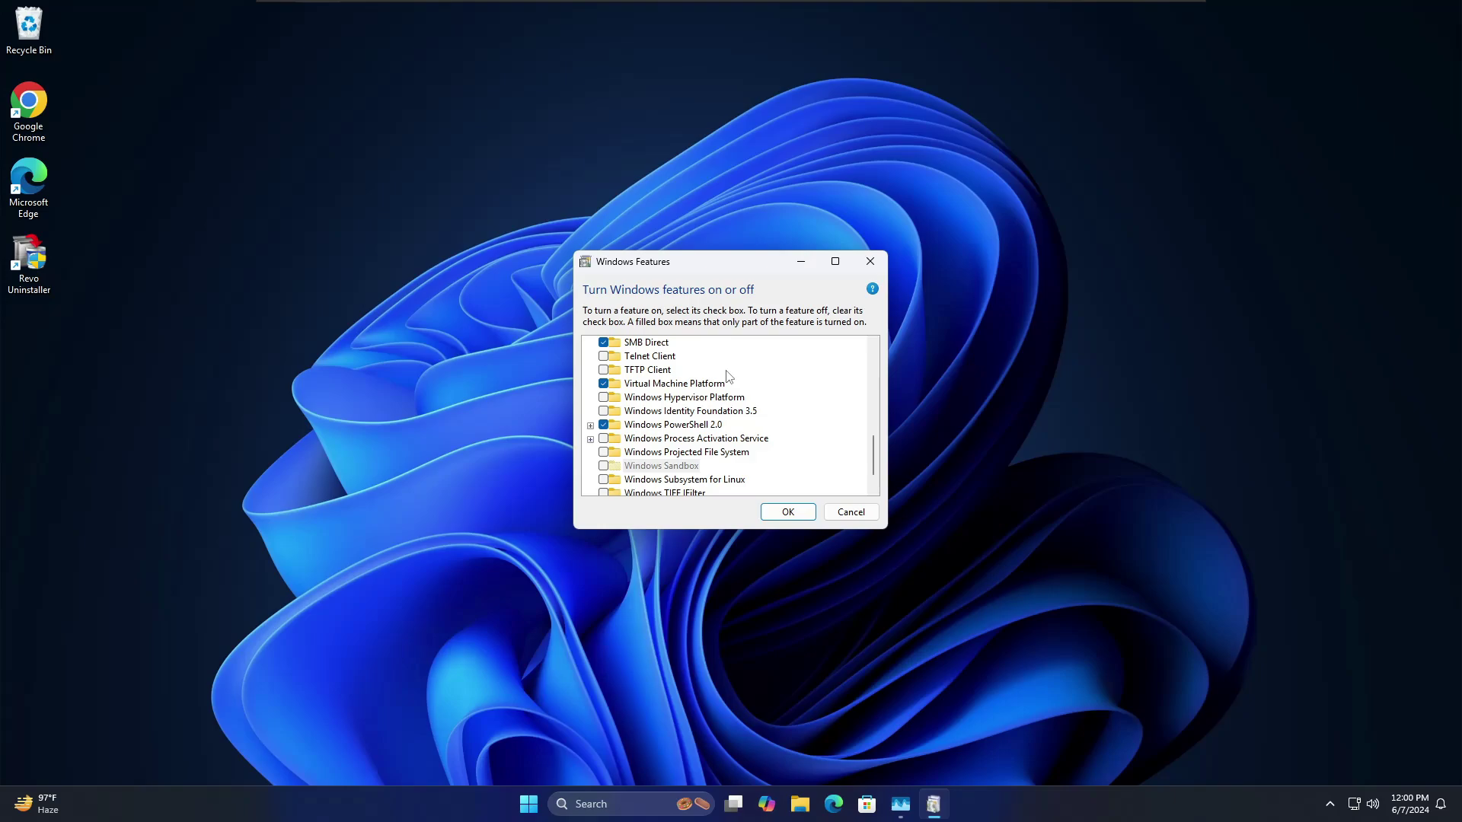
click(870, 261)
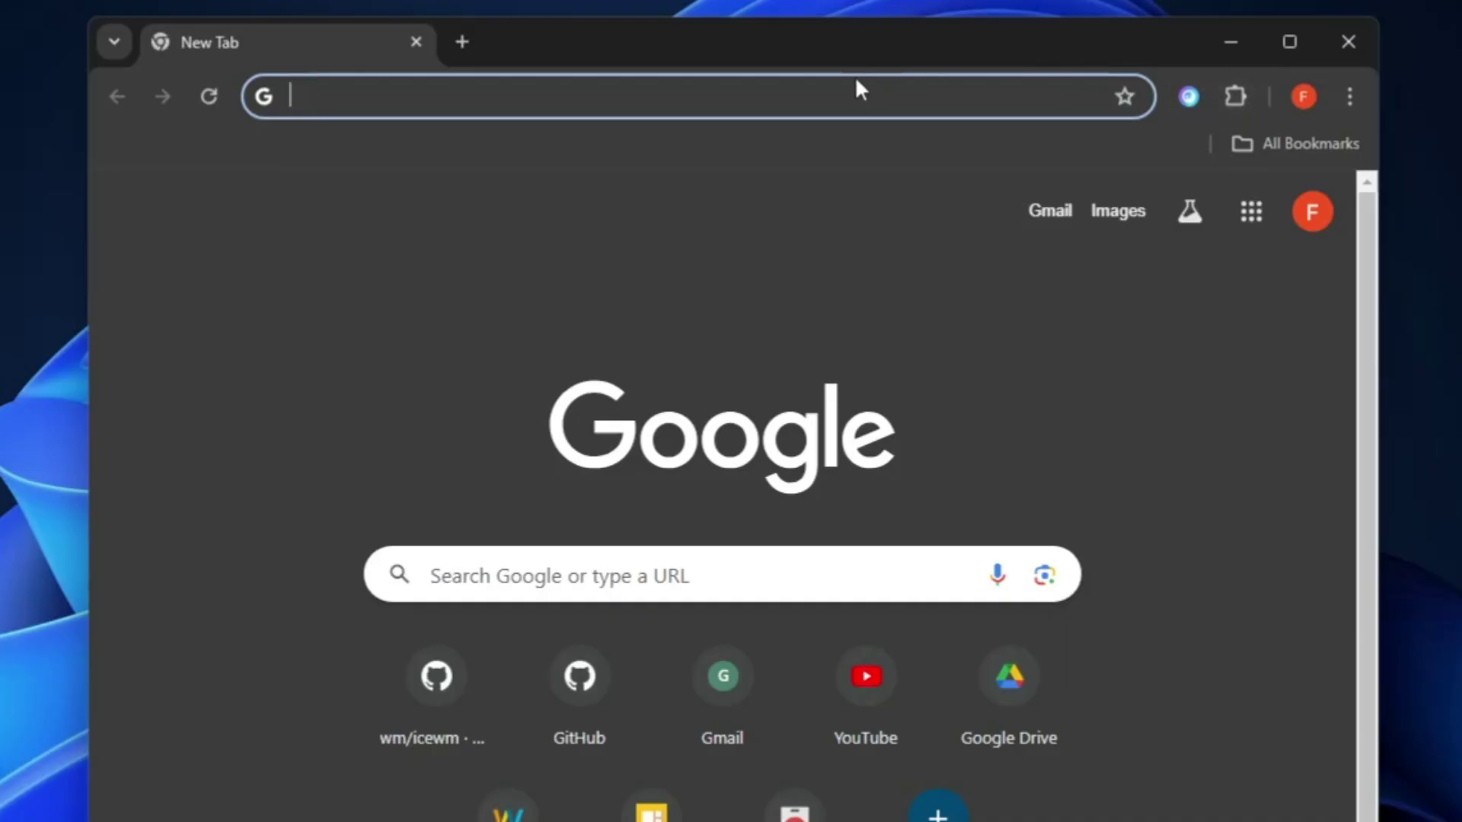
Search Google for the SquareX extension and open its Chrome Web Store listing.
text(squar)
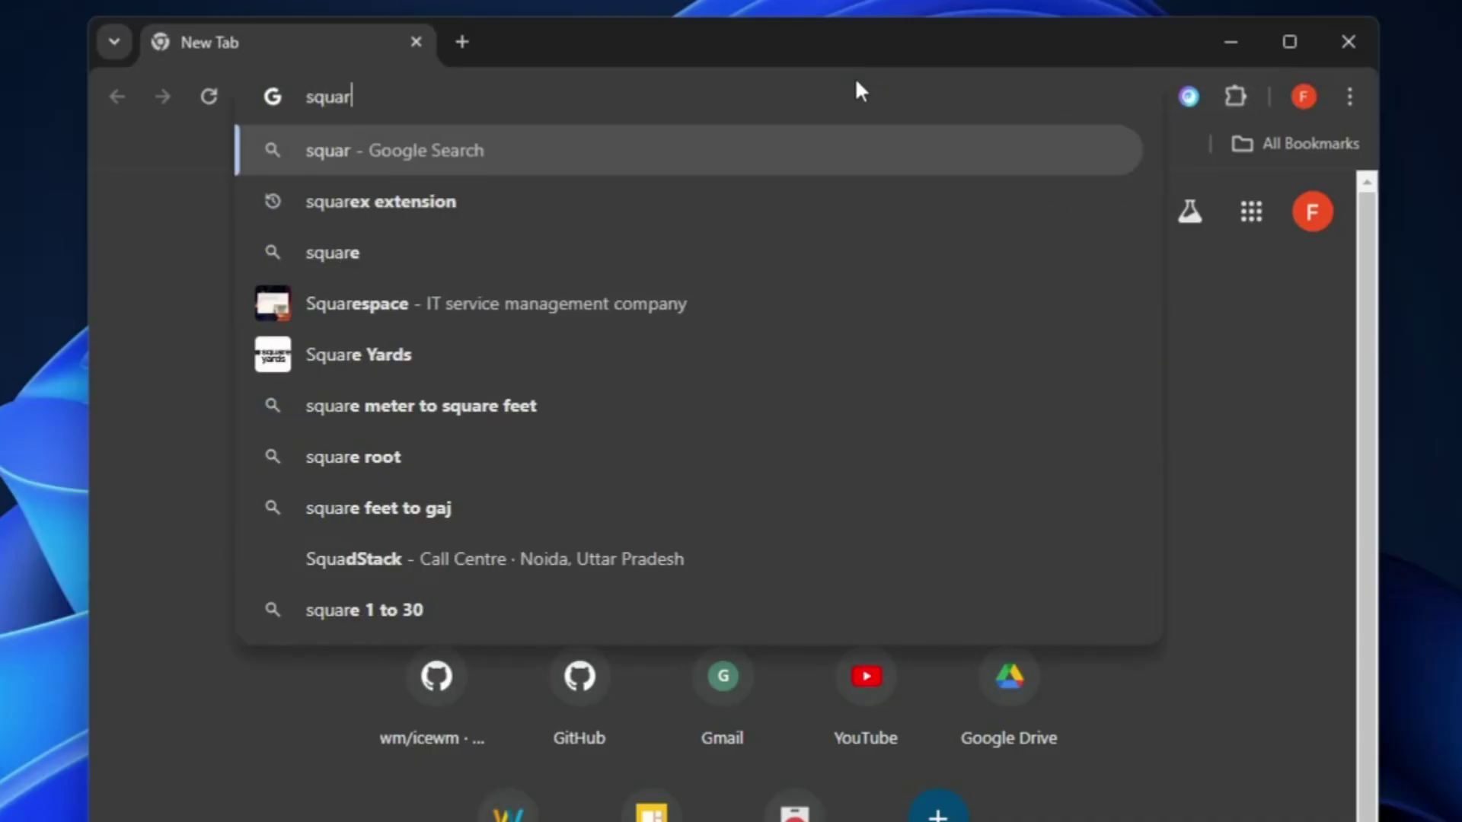
text(ex exctension\)
key(Return)
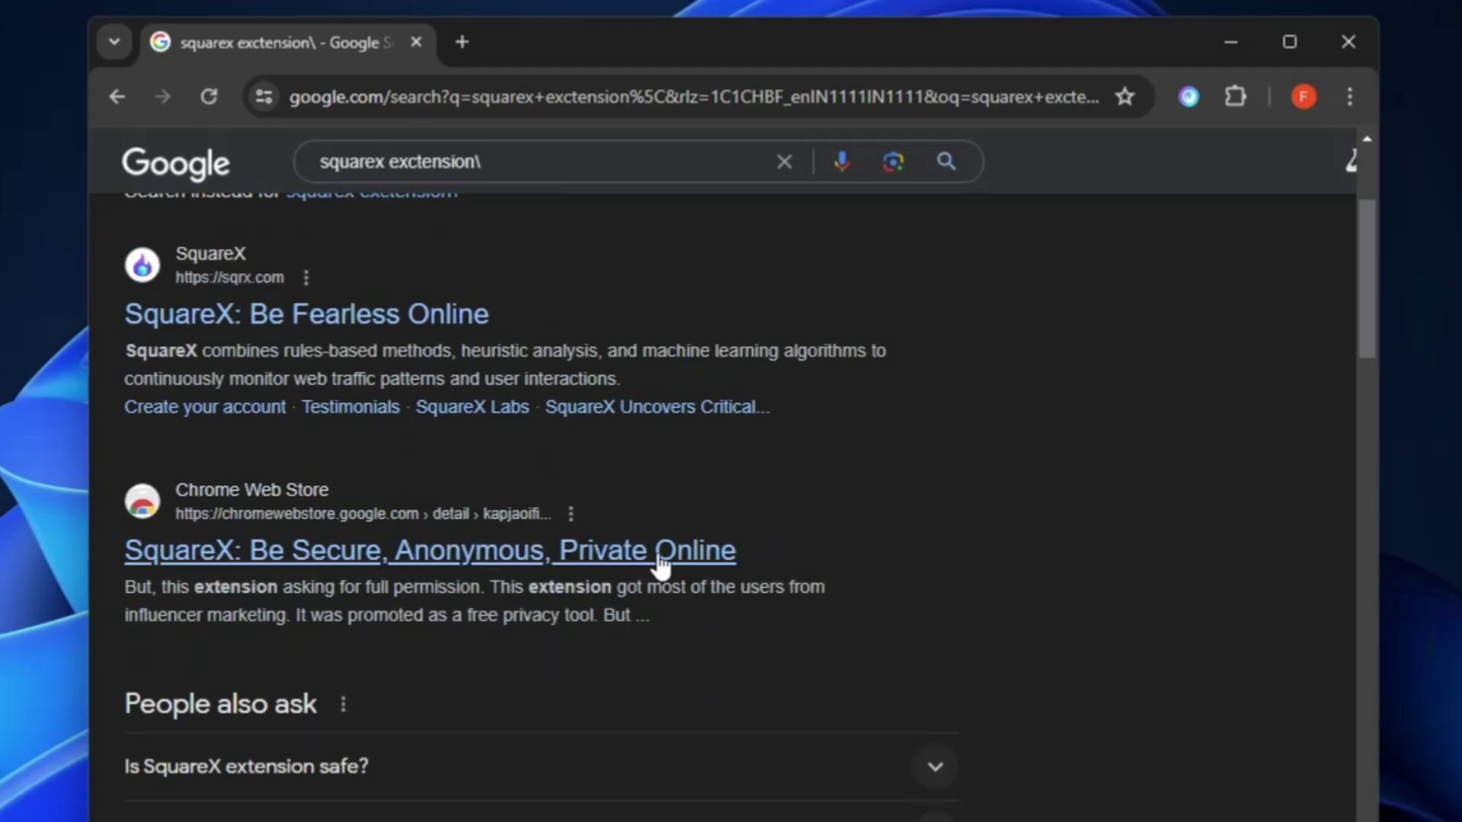
click(373, 563)
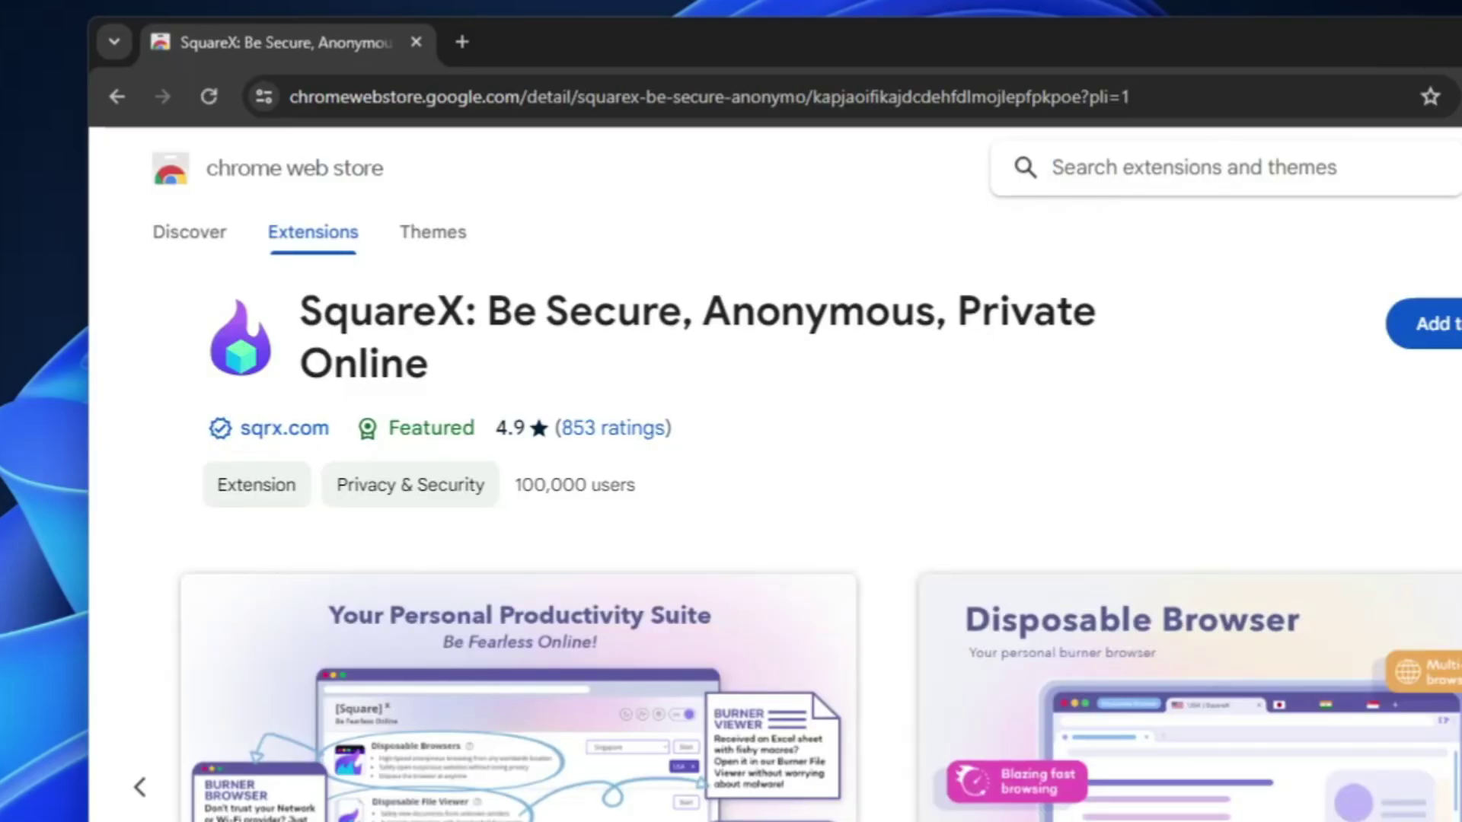
Add SquareX to Chrome, pin it to the toolbar, and open its welcome panel.
click(1445, 337)
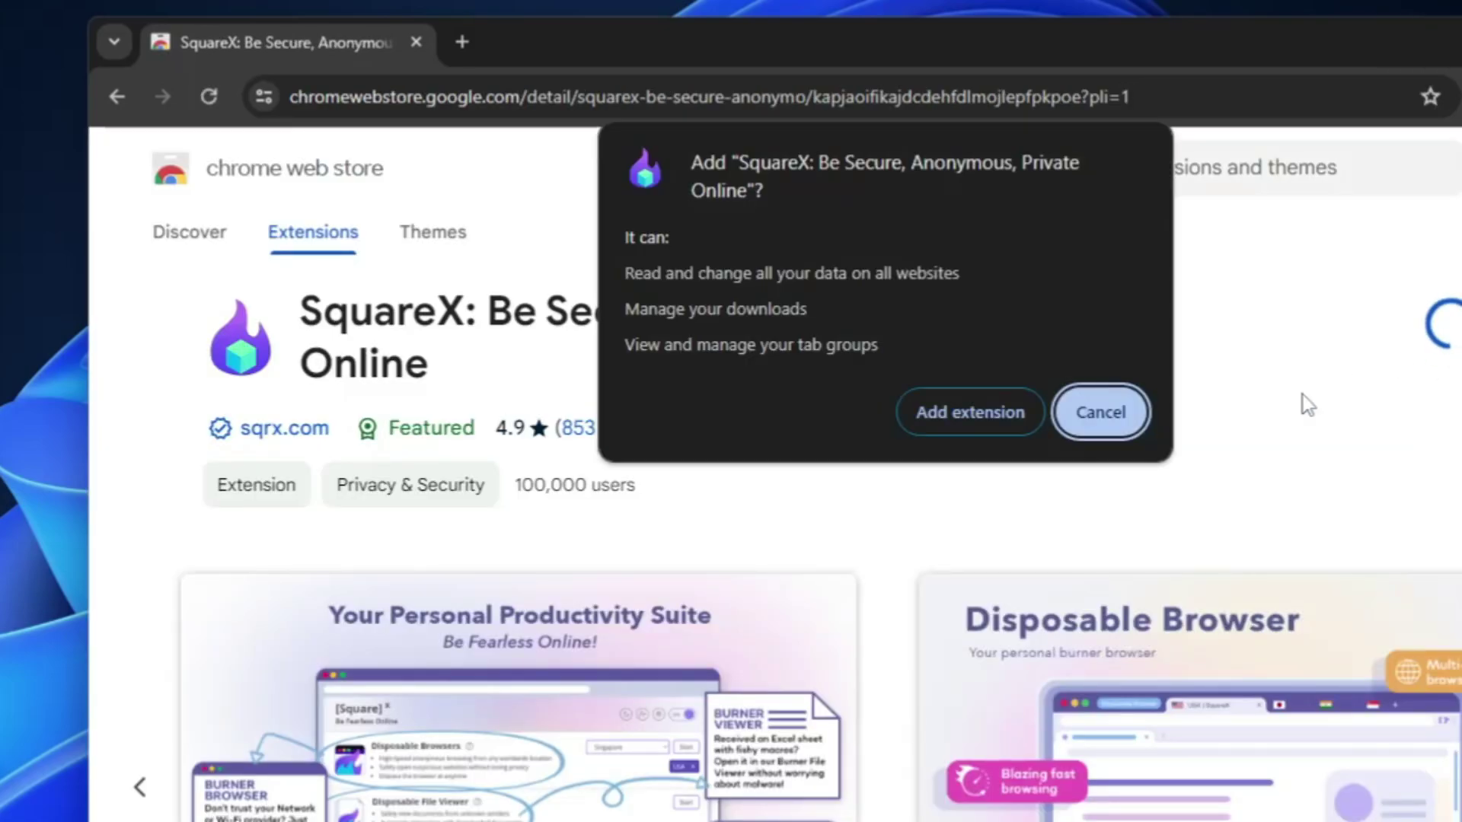
click(975, 411)
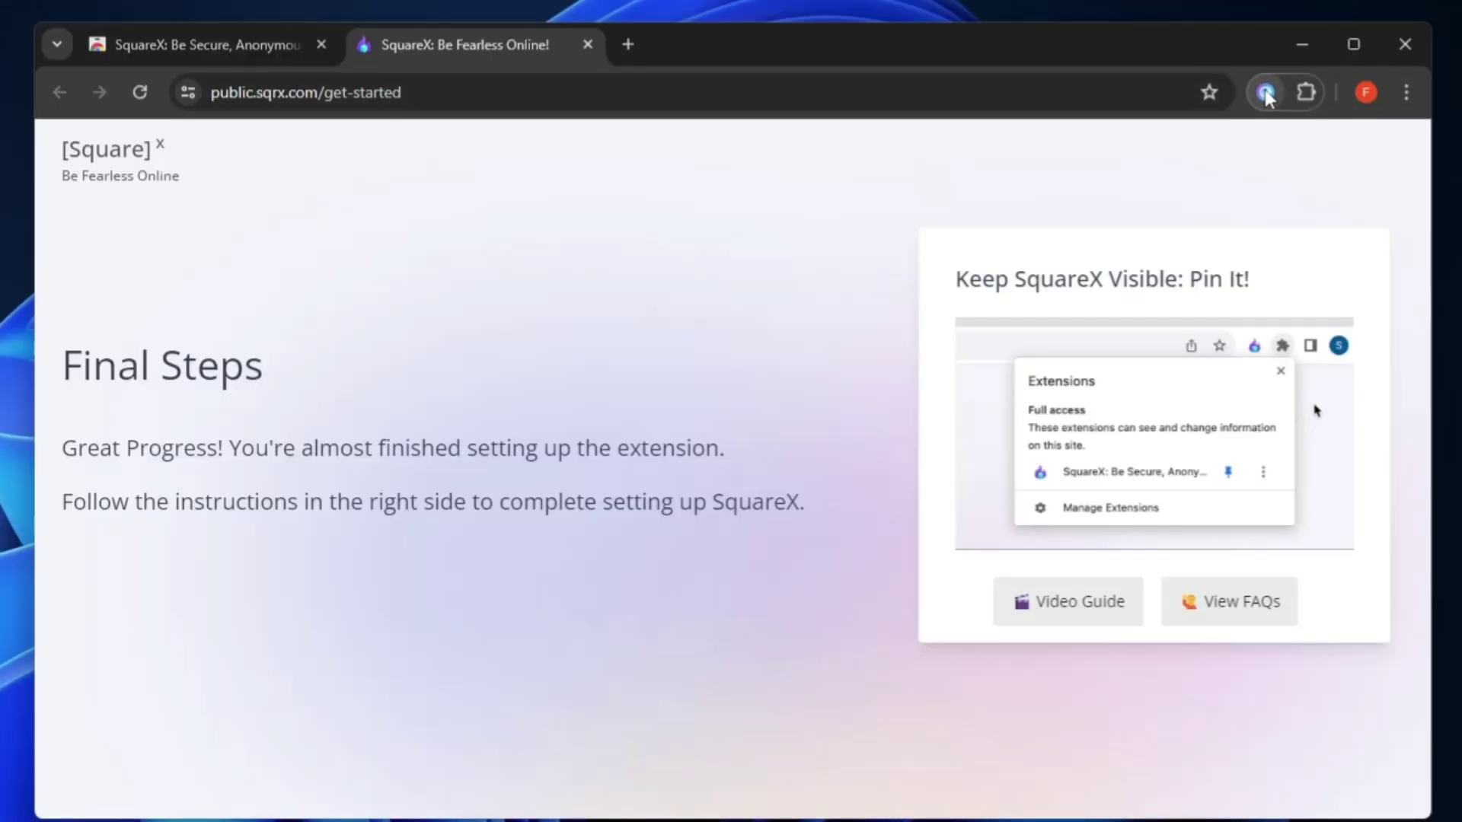
click(1307, 91)
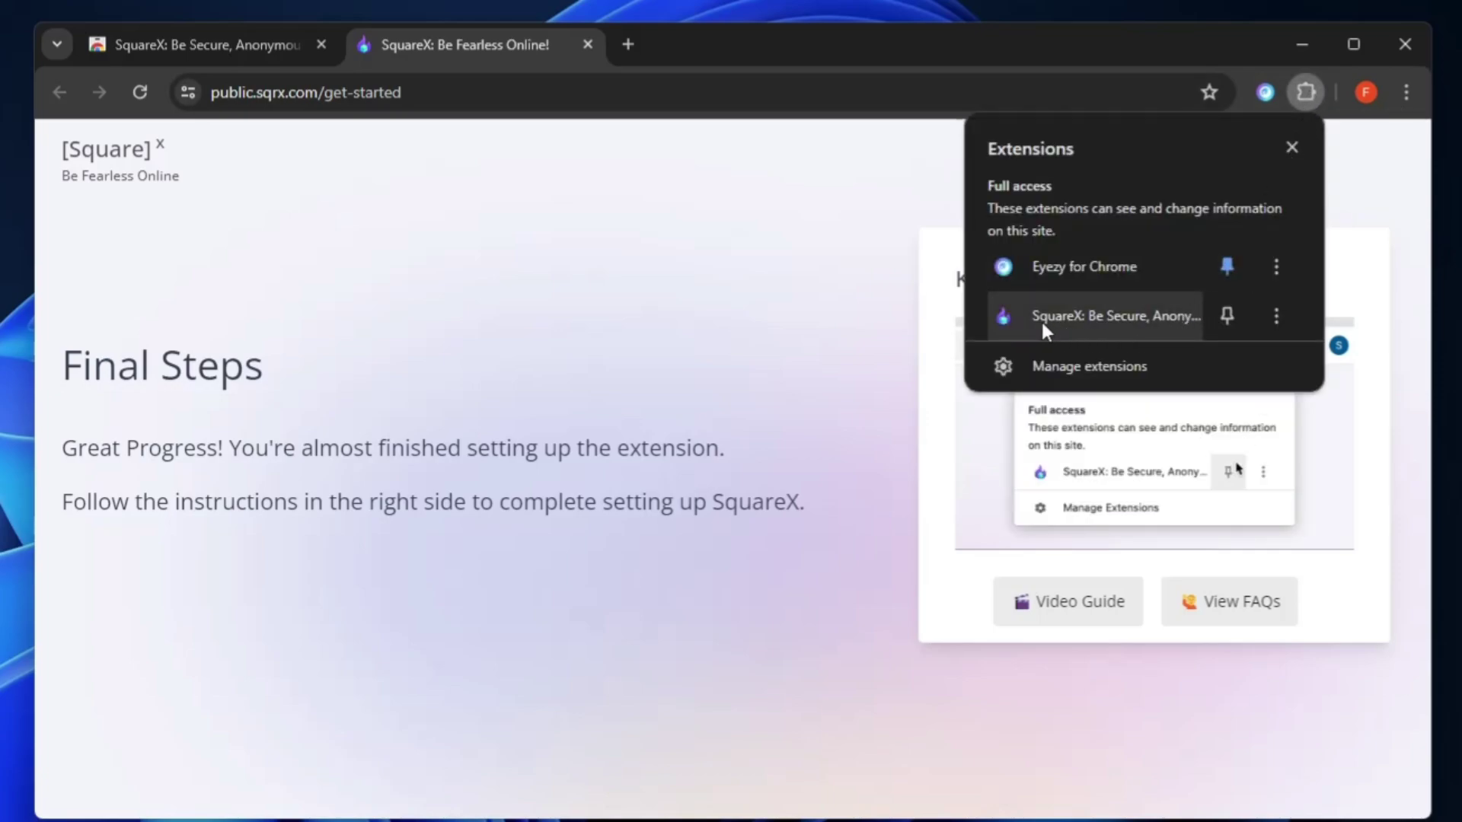
click(1225, 316)
click(1199, 65)
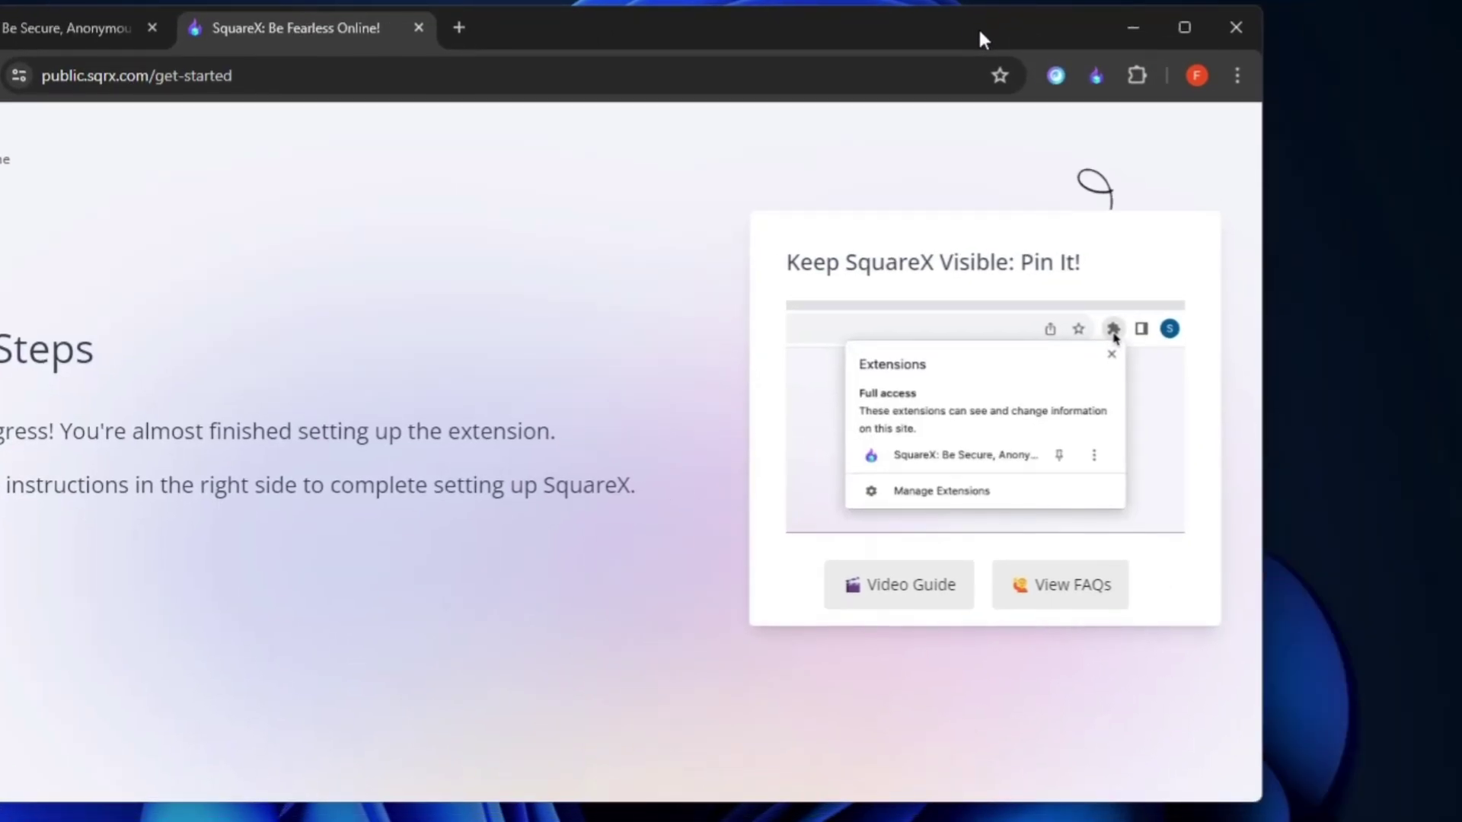
click(1095, 76)
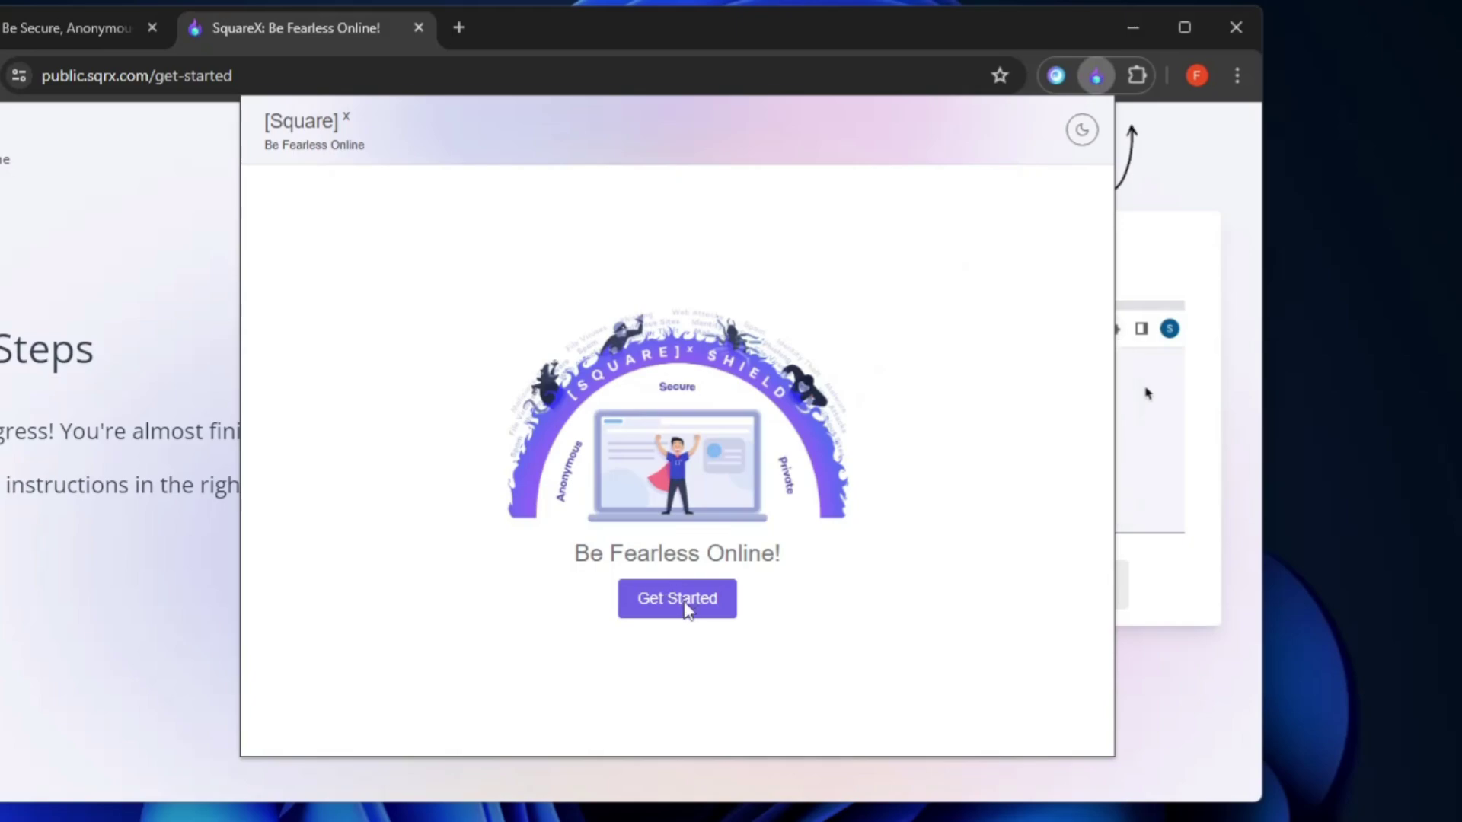
Start a SquareX disposable browser with Germany as the browsing location.
click(679, 606)
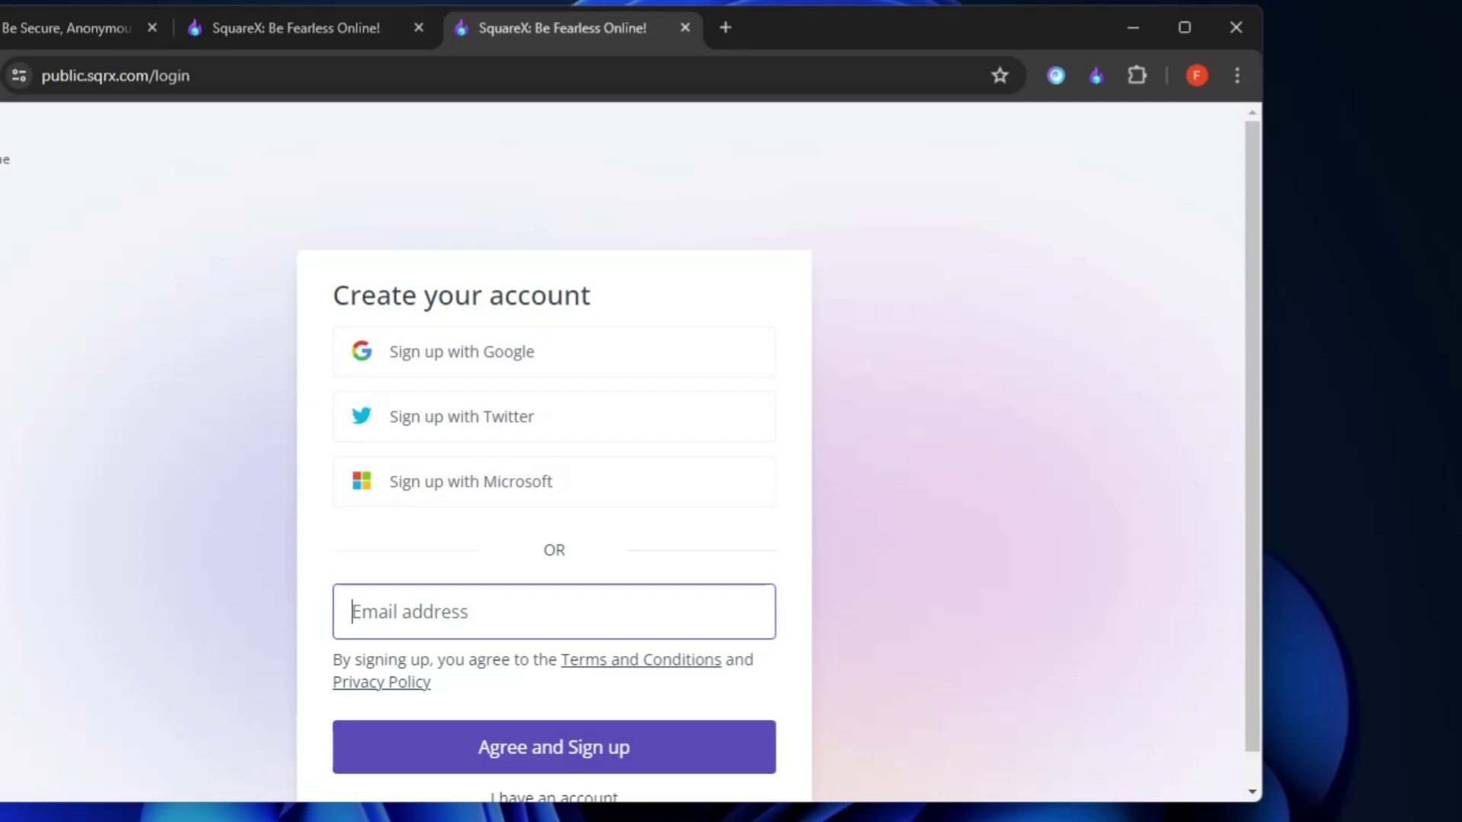
key(ctrl+t)
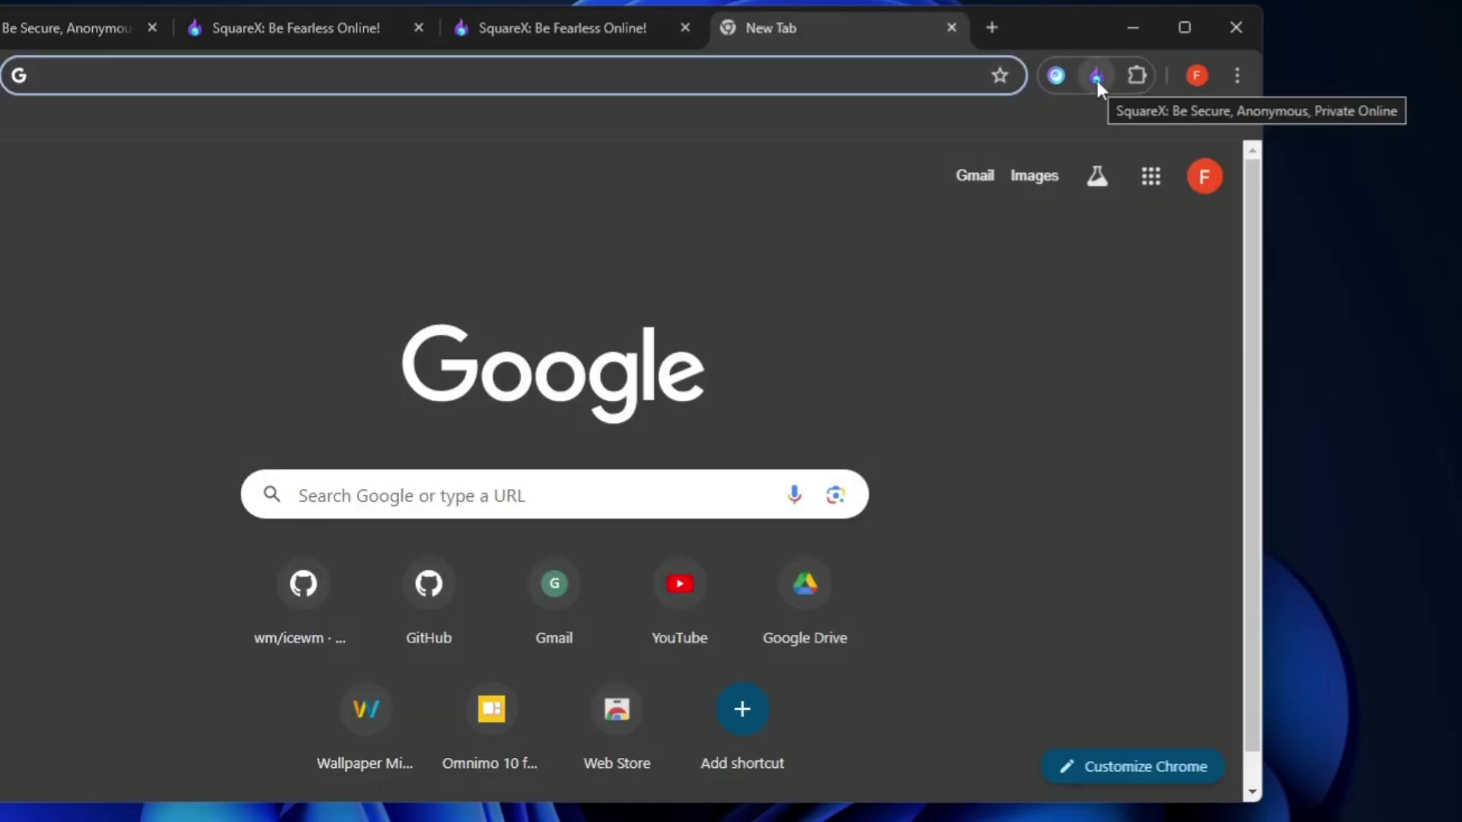
click(1098, 80)
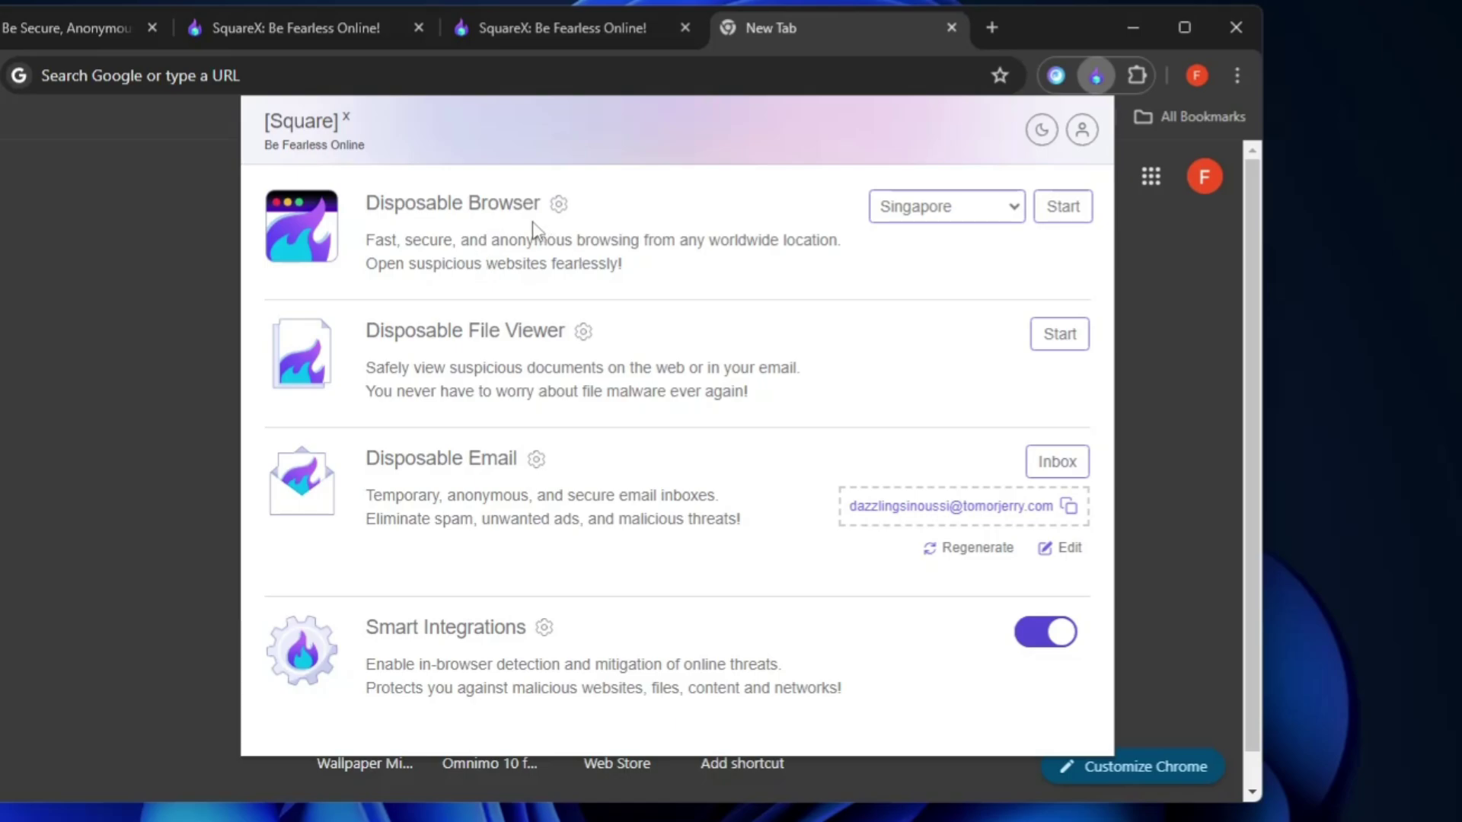
click(971, 216)
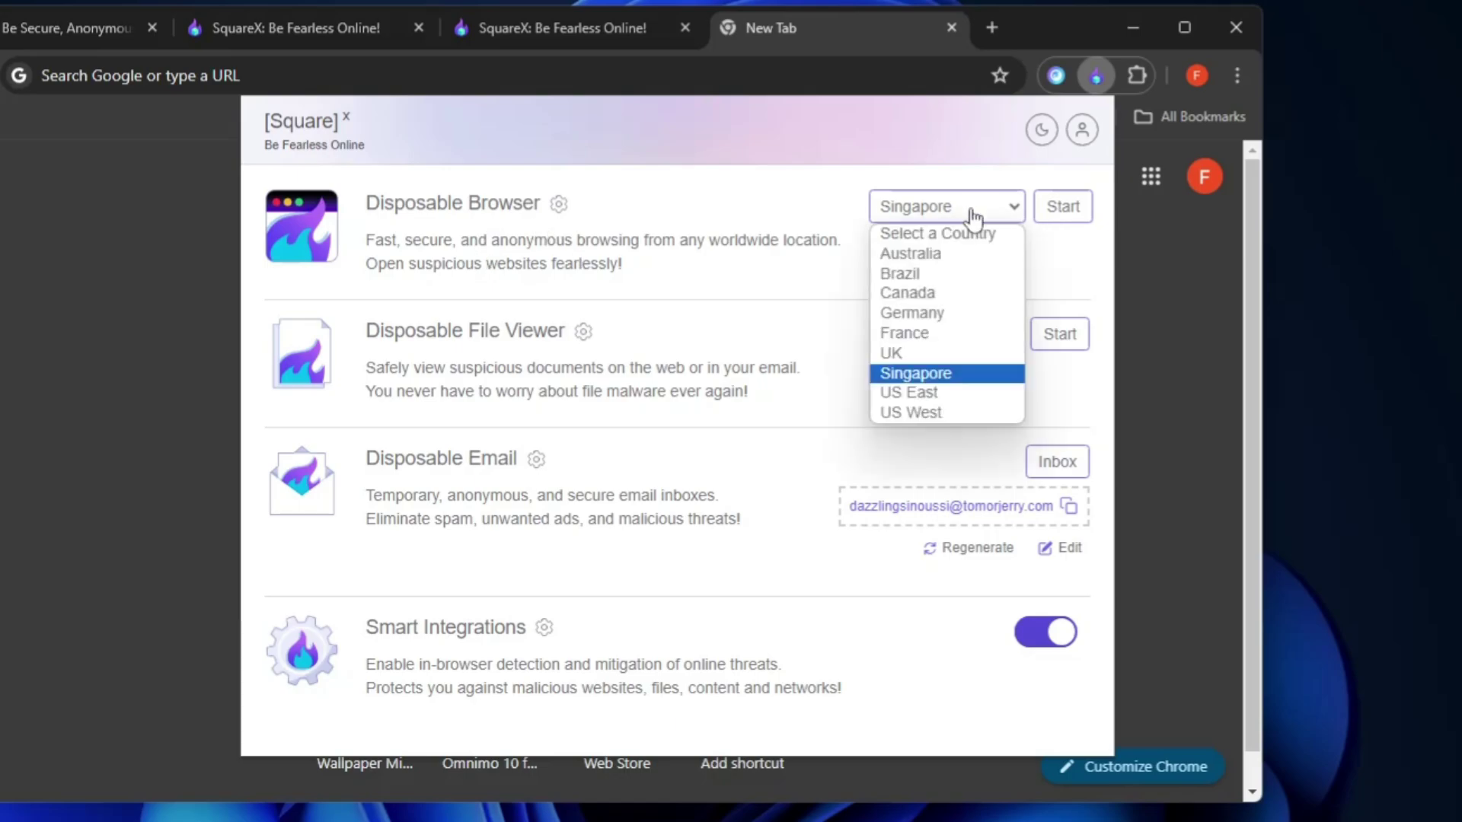
click(917, 314)
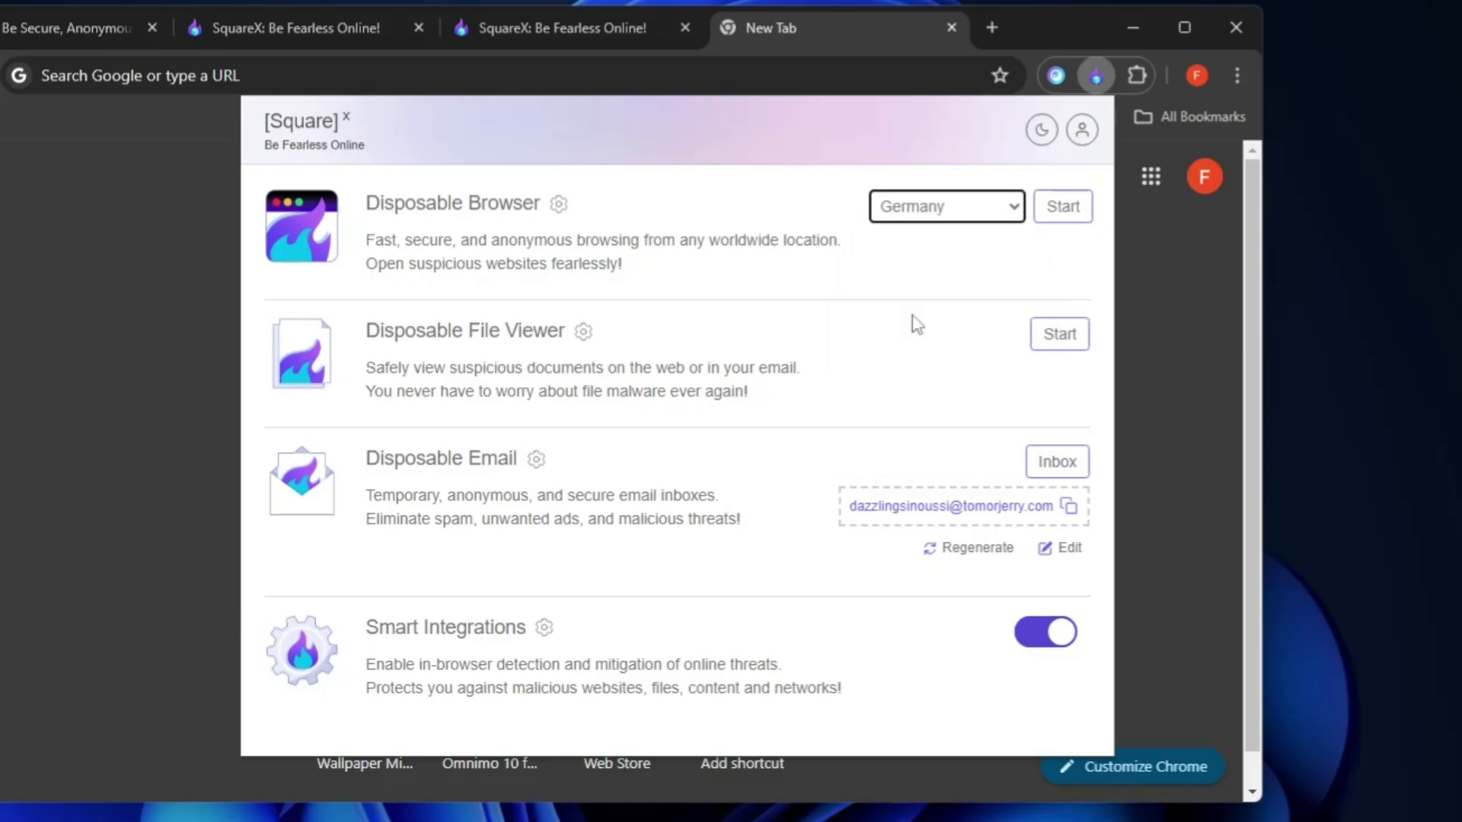
click(1064, 213)
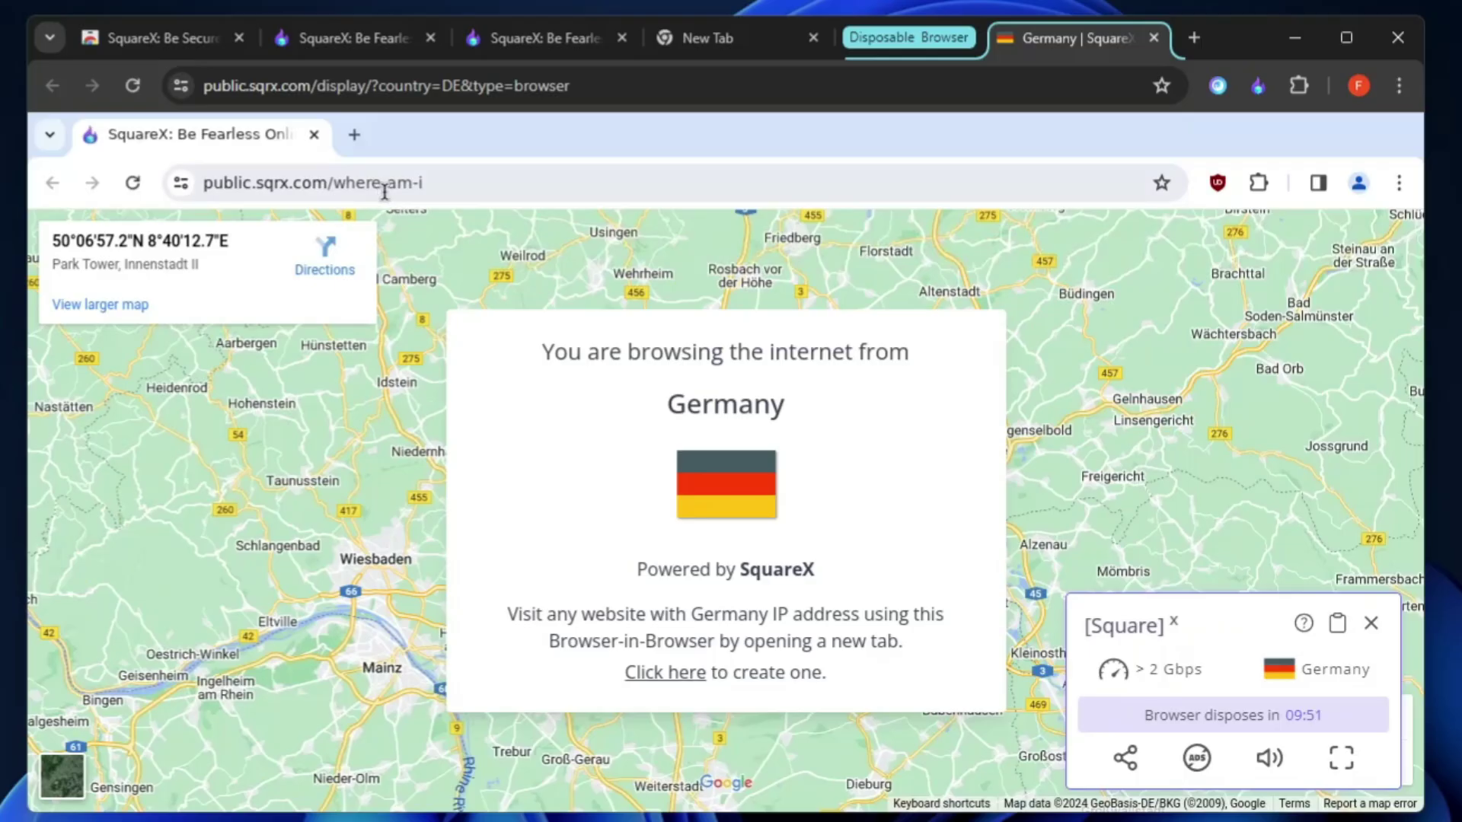
Dismiss the clipboard permission prompts and load youtube.com in the disposable browser.
click(457, 181)
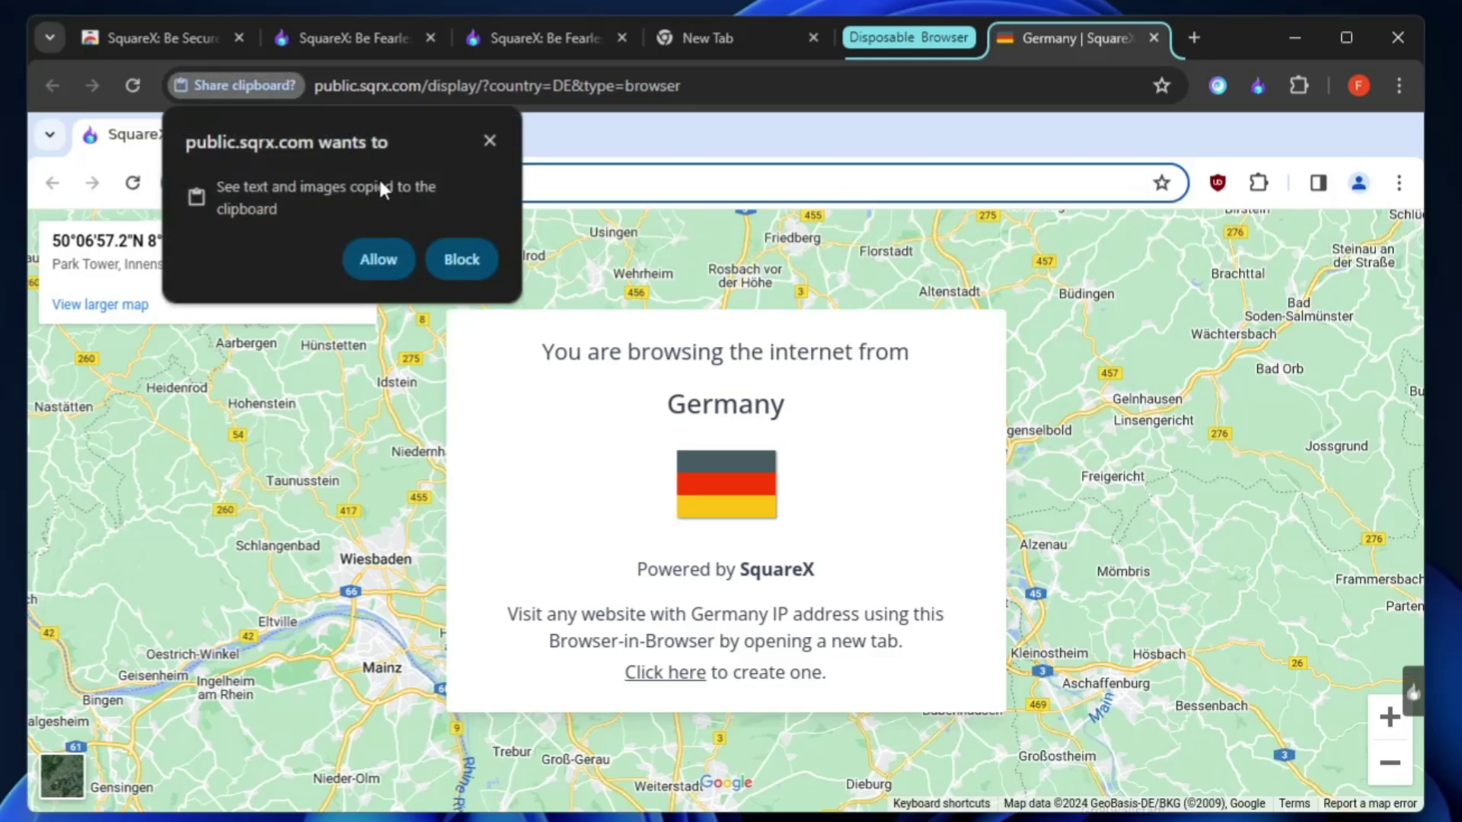
click(777, 569)
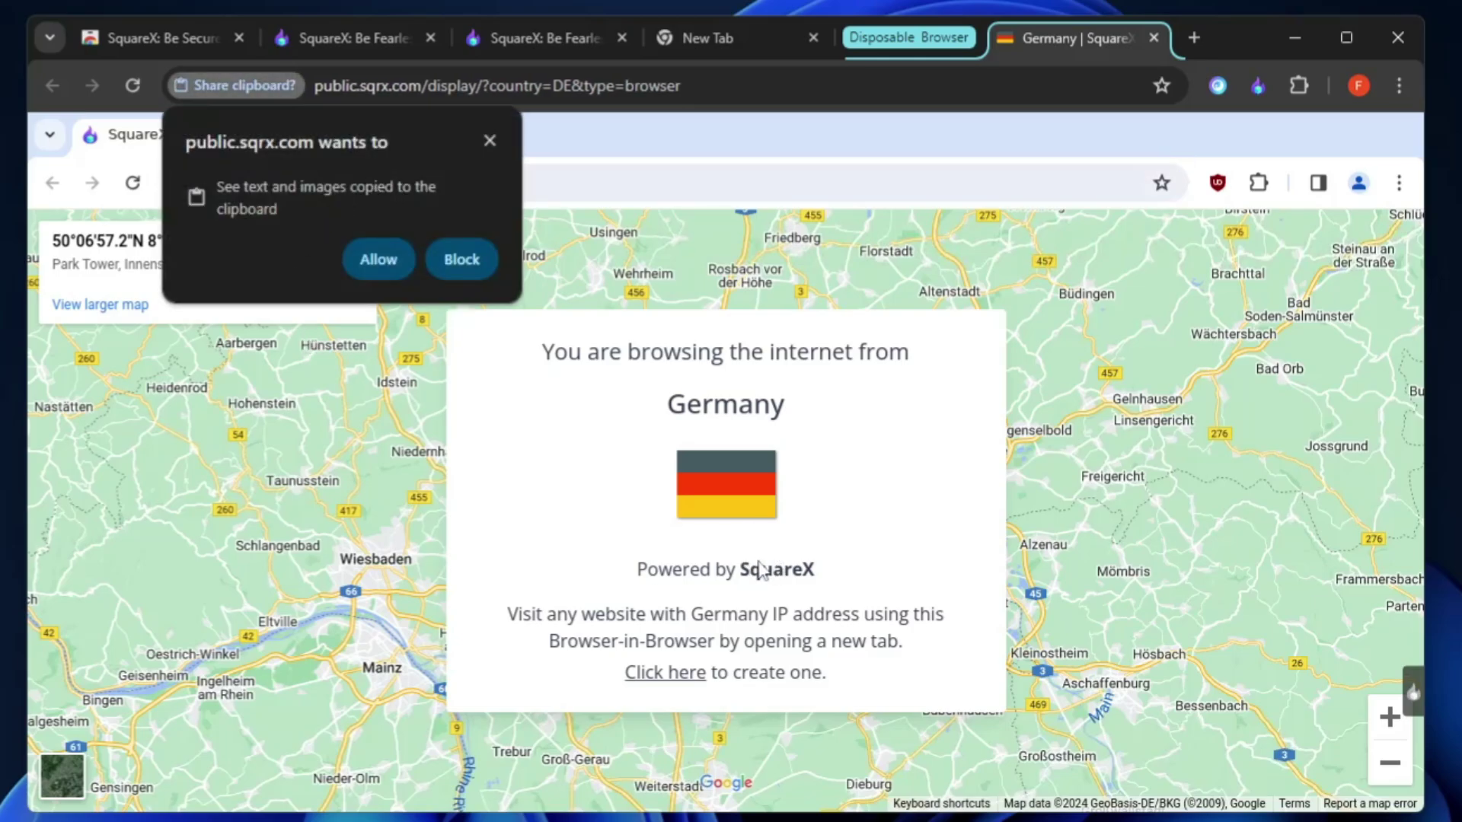
click(490, 140)
click(490, 185)
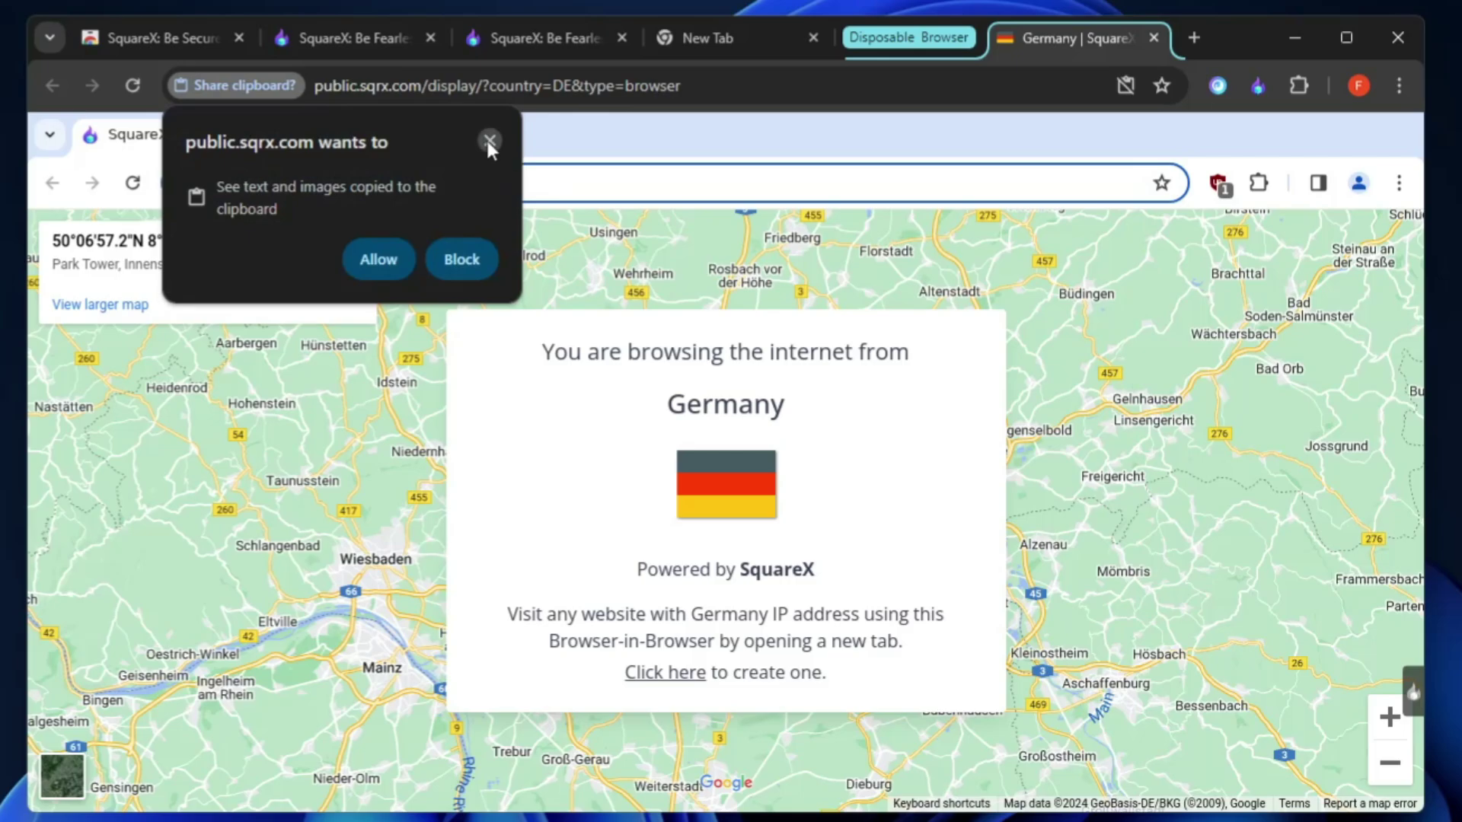
click(490, 140)
text(youtube.com)
key(Return)
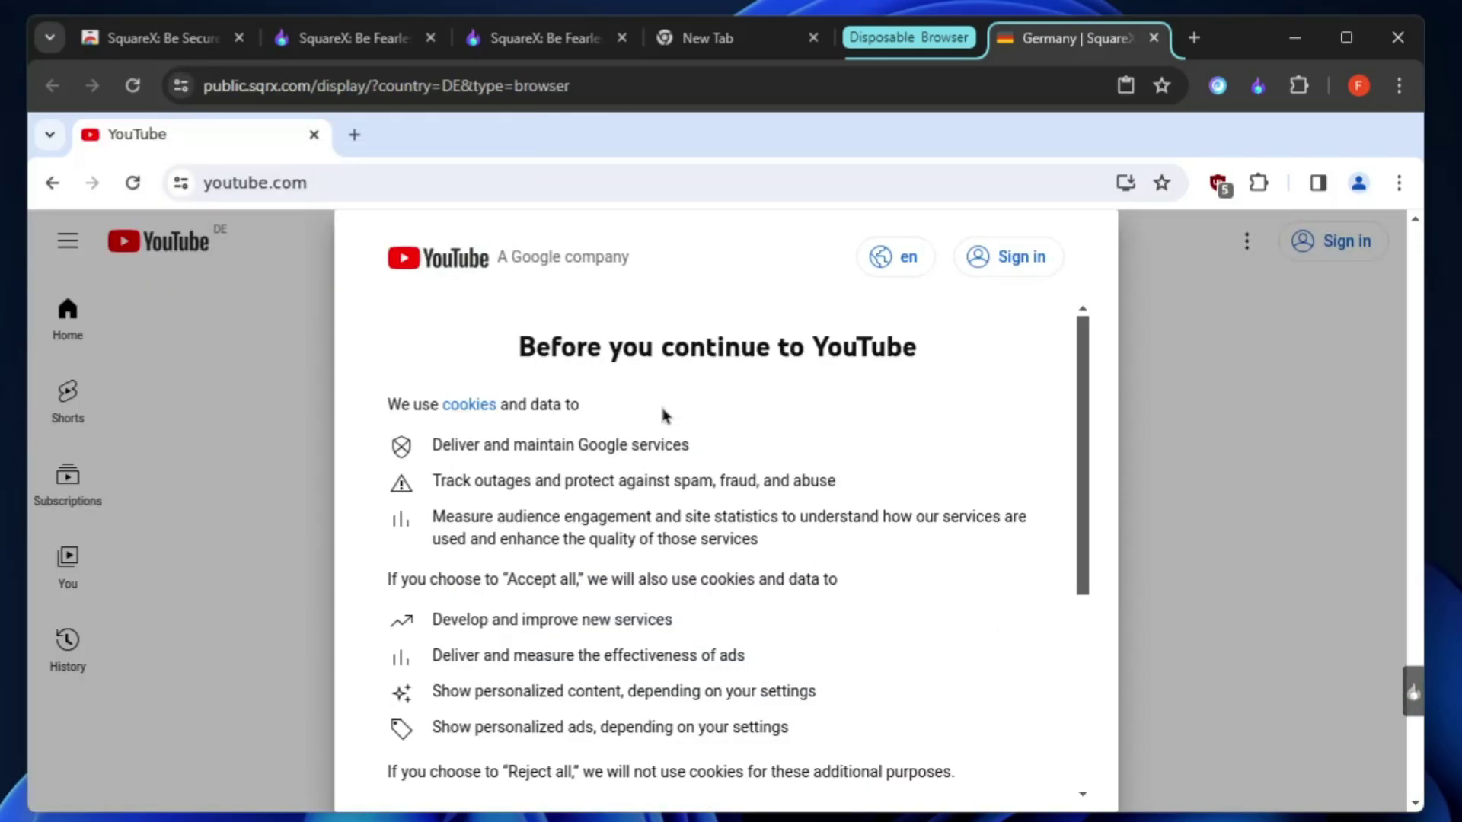
scroll(809, 597, down, 5)
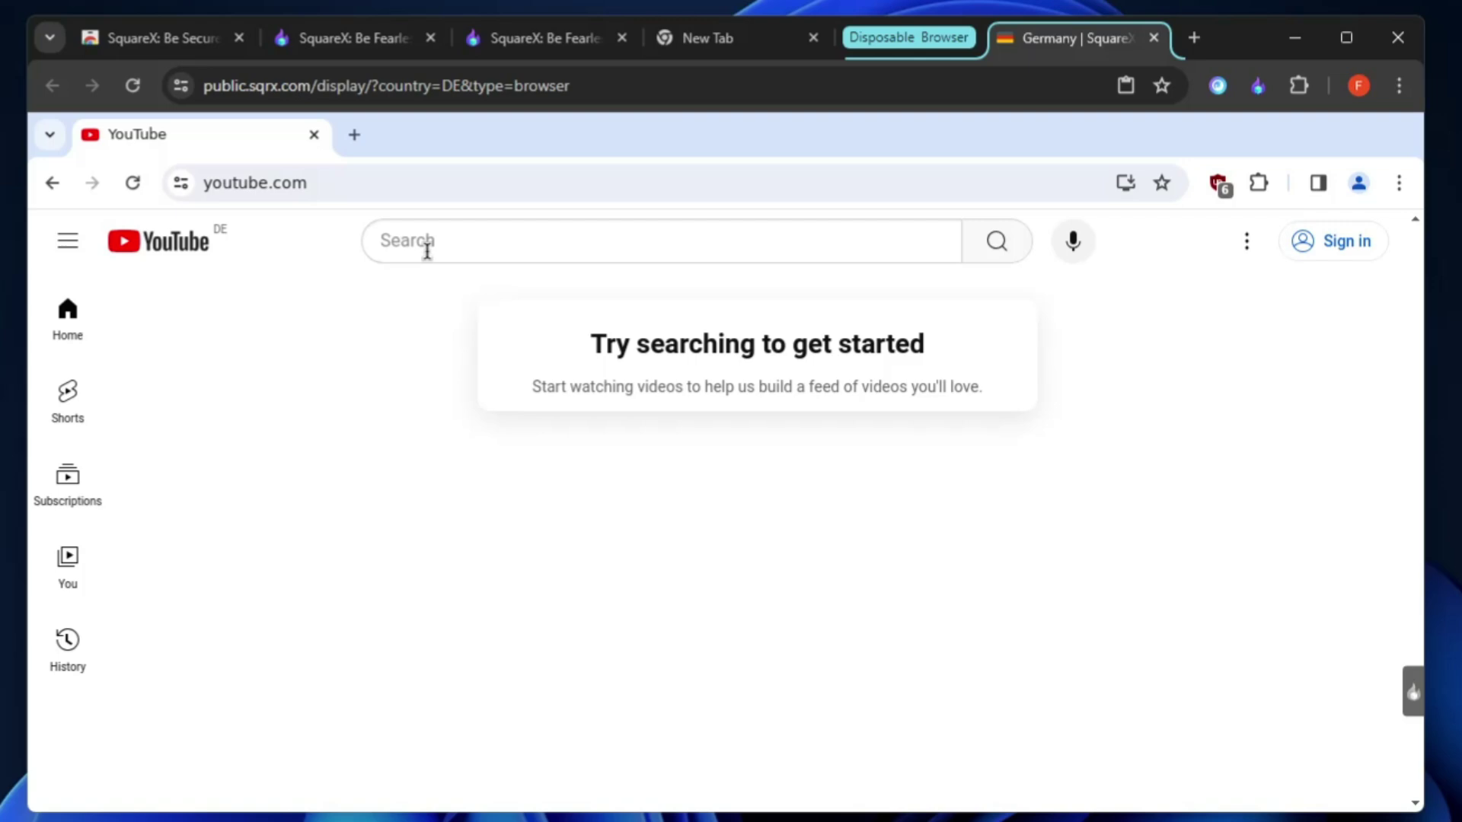
View Install_net5.0_x64.bat from Downloads in a SquareX Disposable File Viewer, then close it.
click(1259, 86)
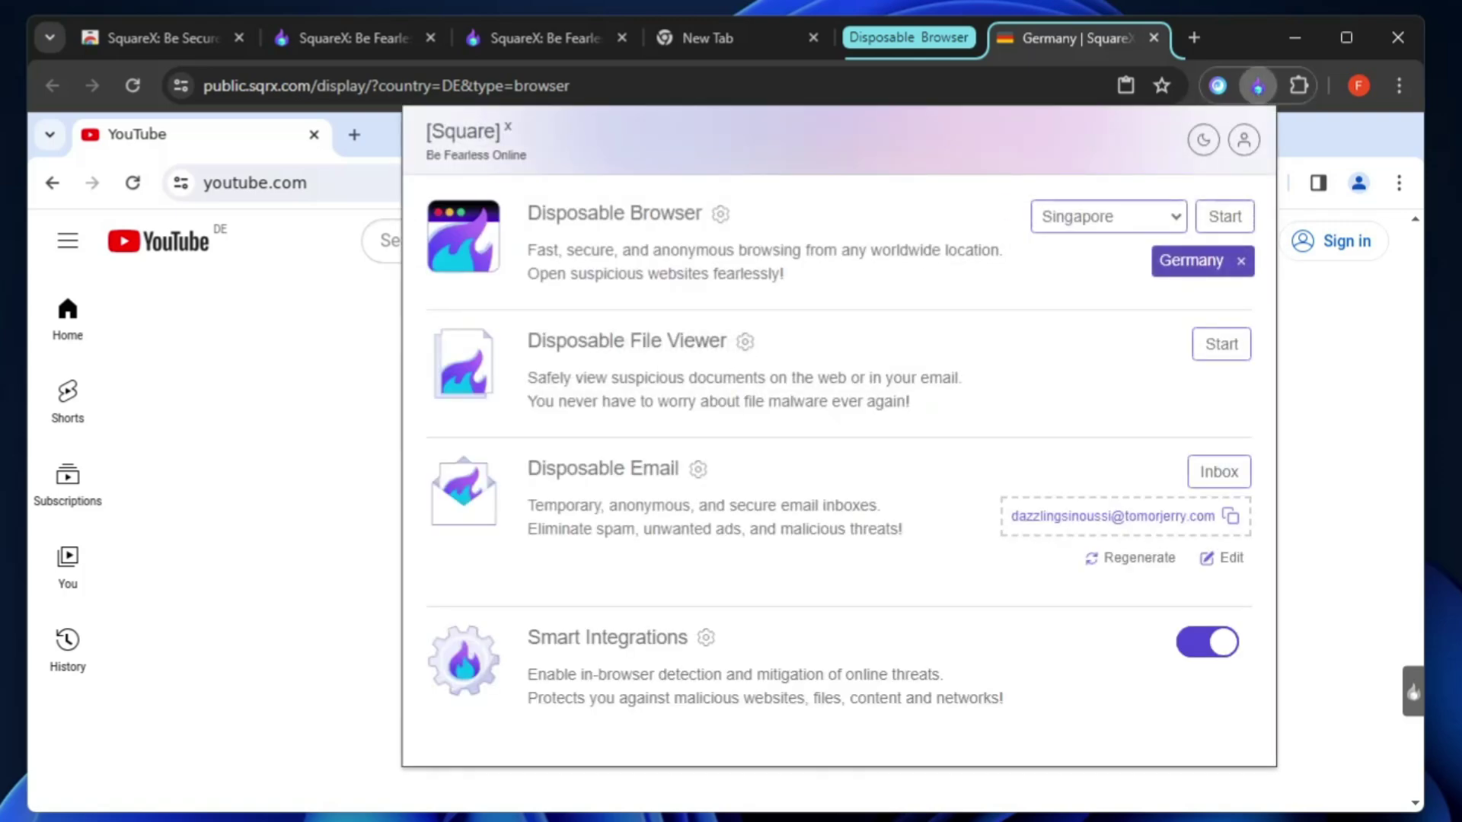
click(1220, 347)
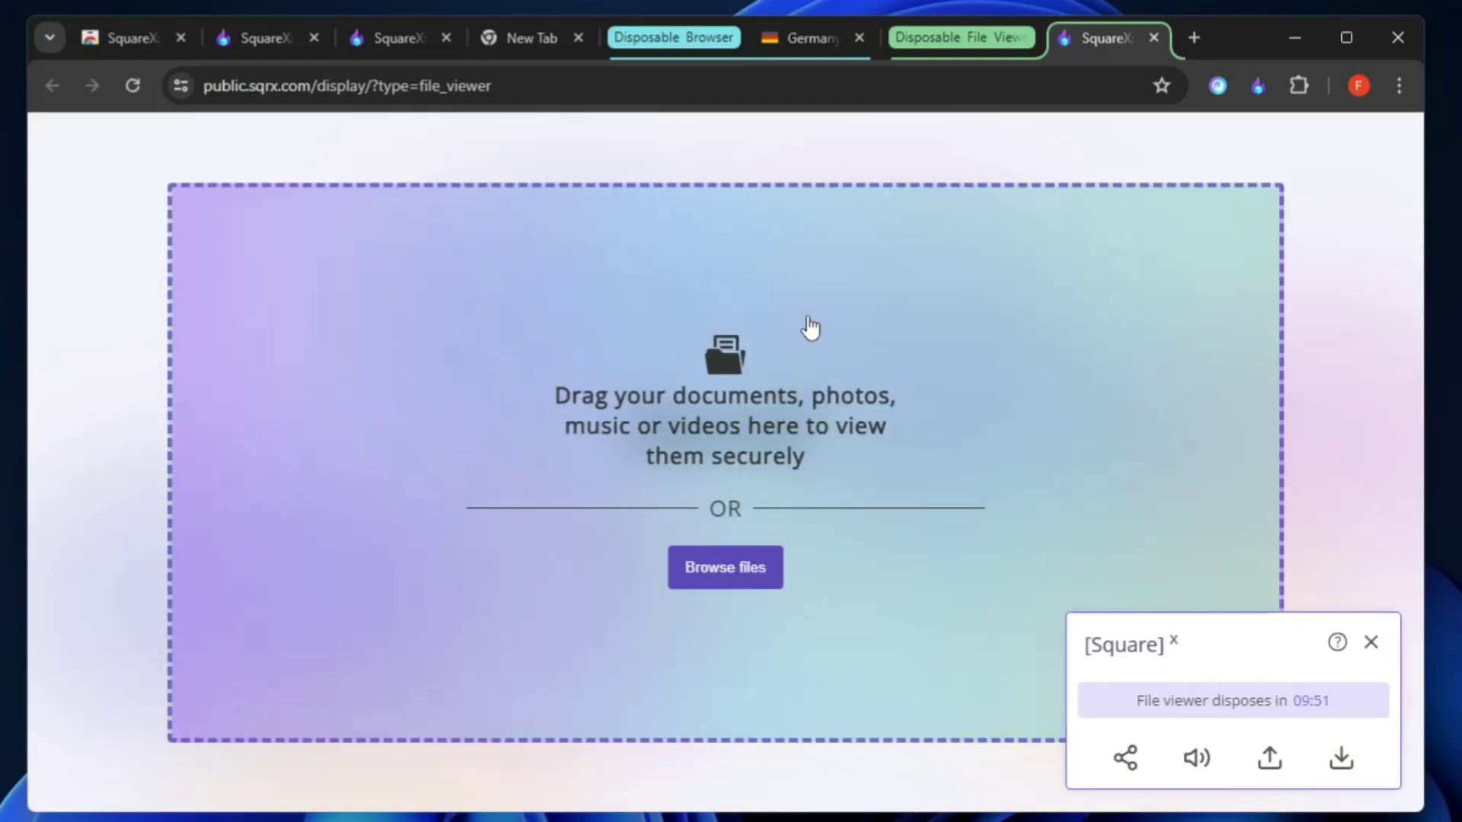
click(743, 573)
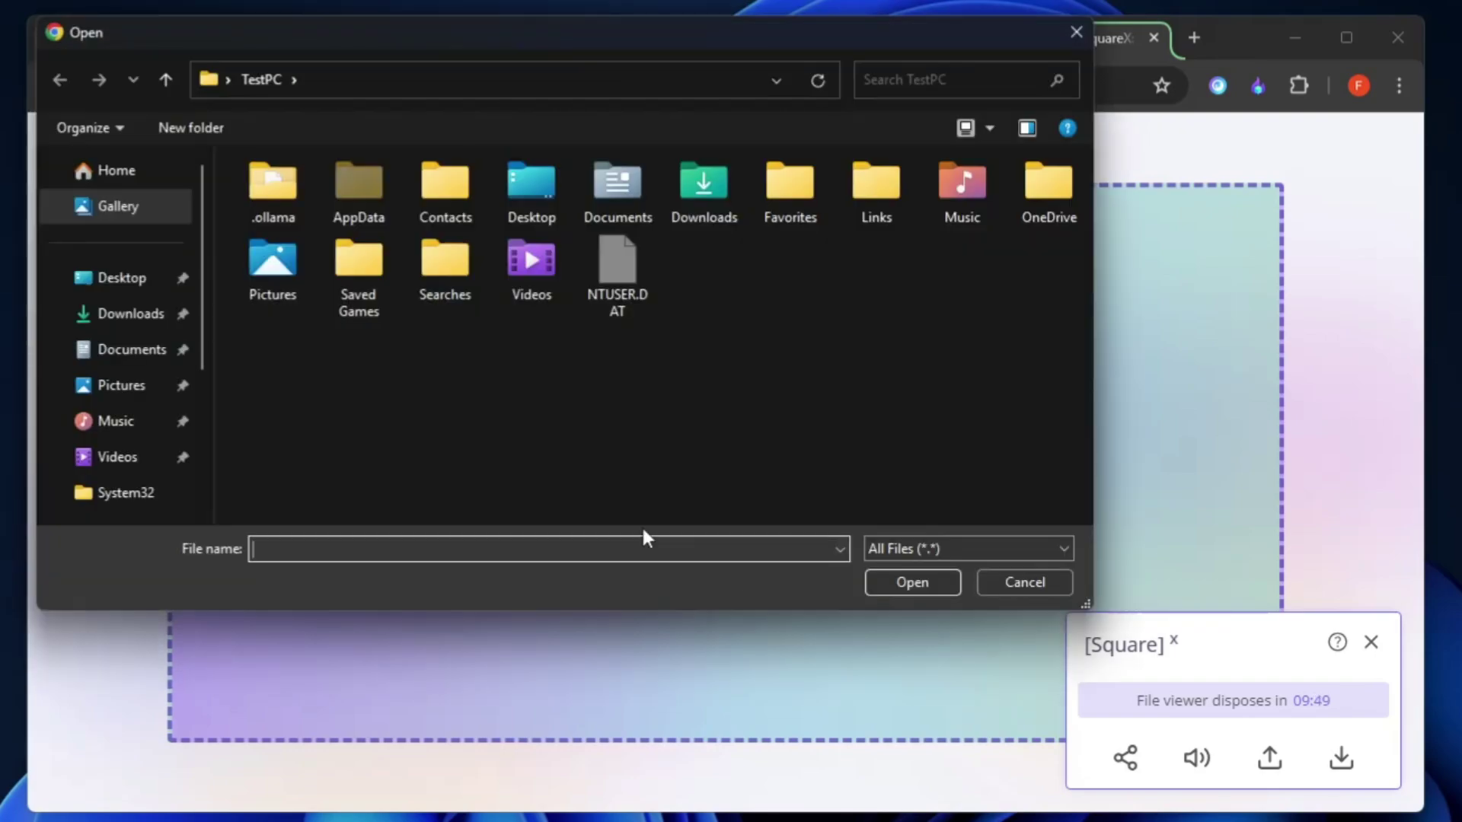
click(162, 355)
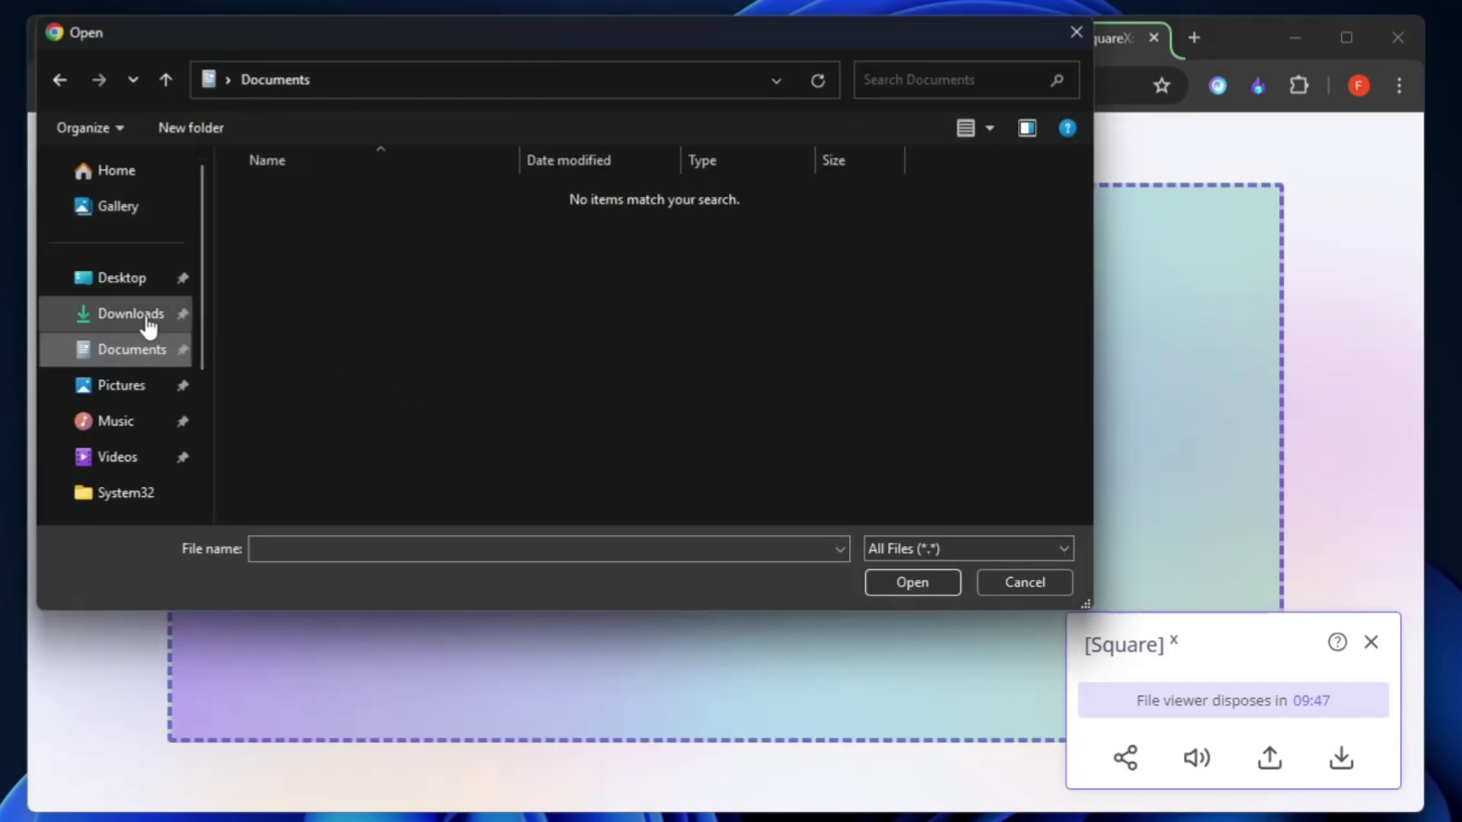
click(147, 320)
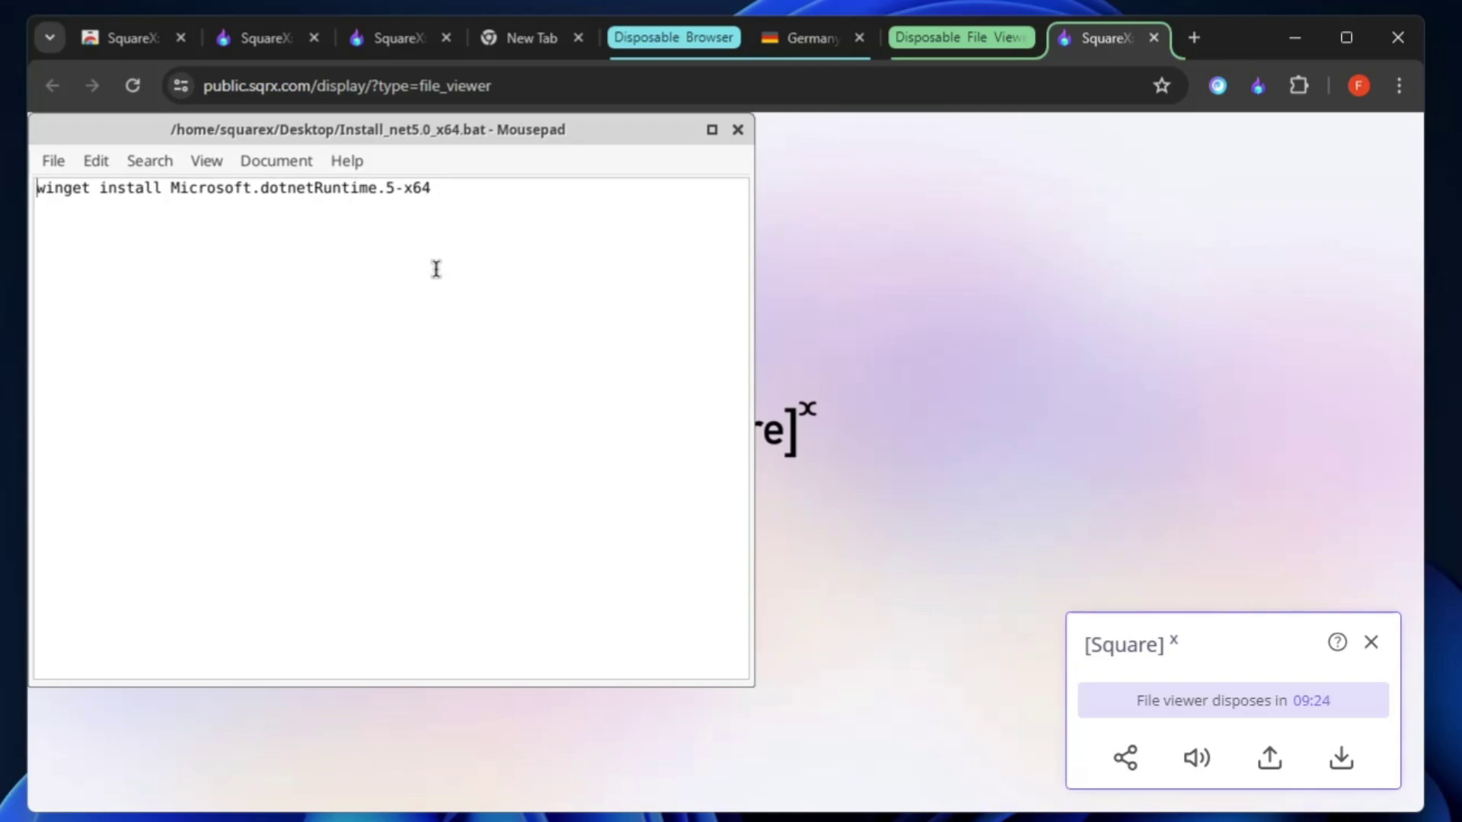
drag(468, 137, 738, 195)
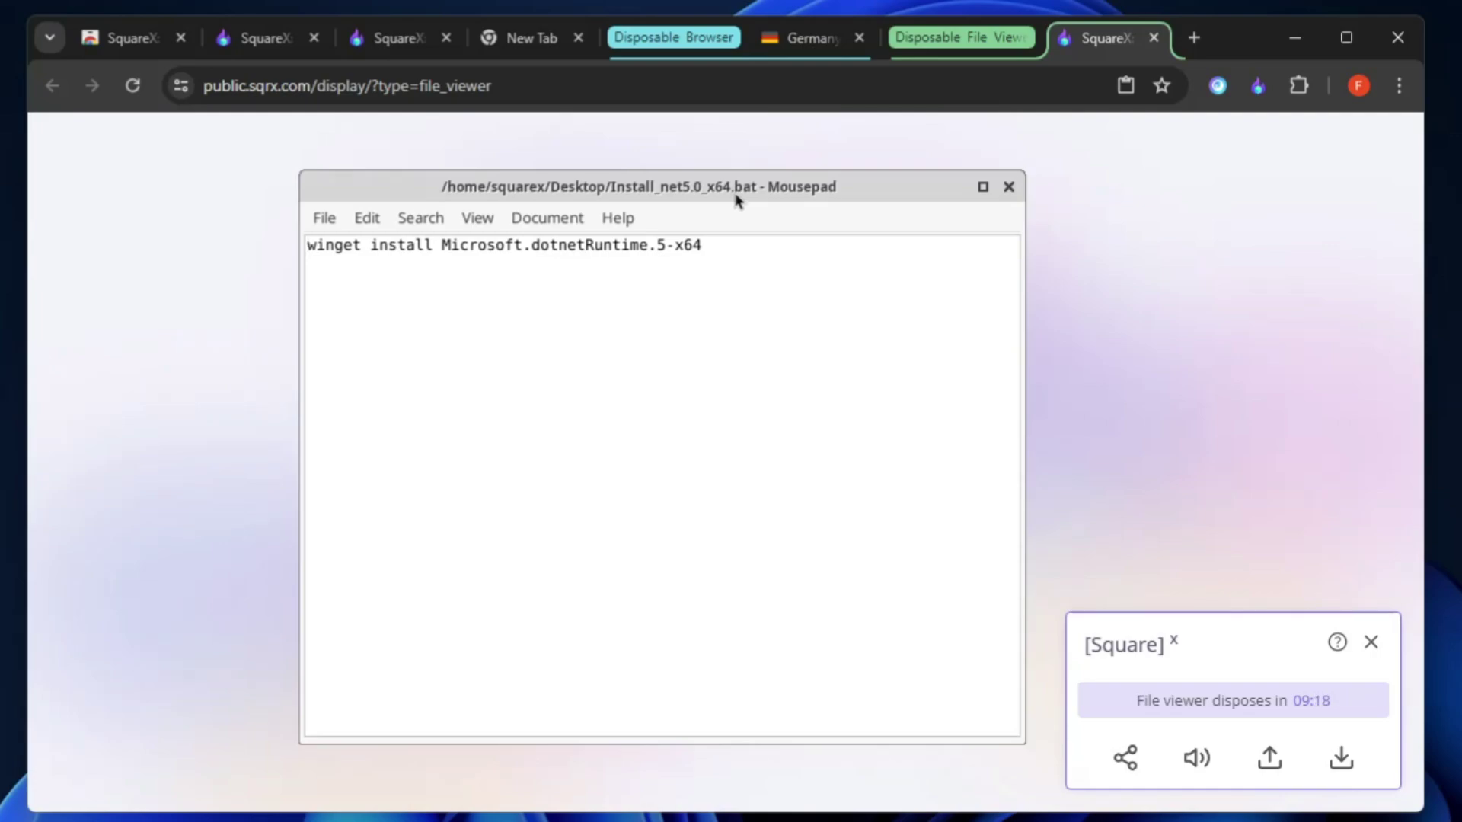
click(1008, 187)
click(1258, 85)
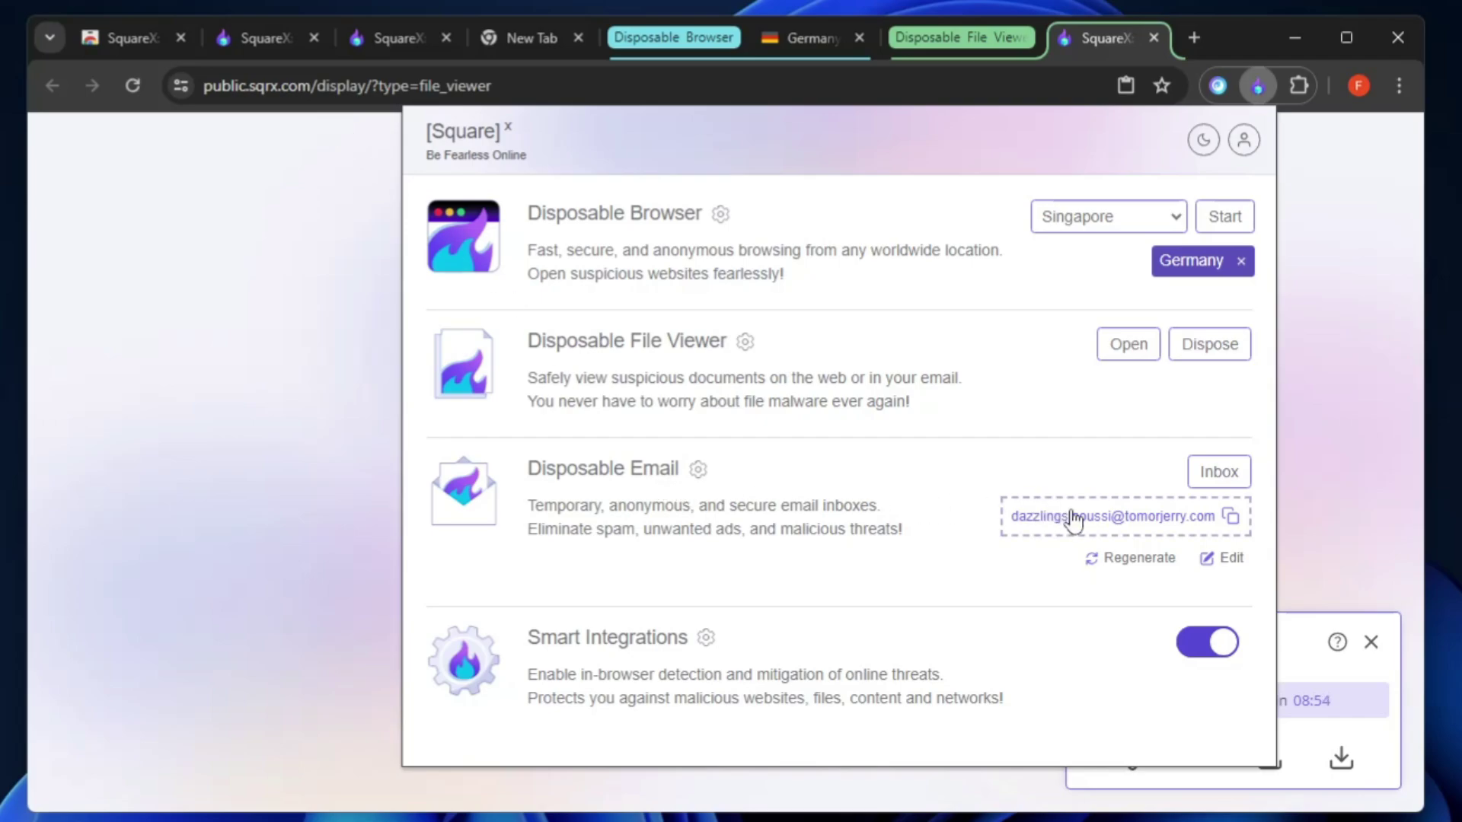
Copy the SquareX disposable email address and choose Canva's log-in with email.
click(1232, 520)
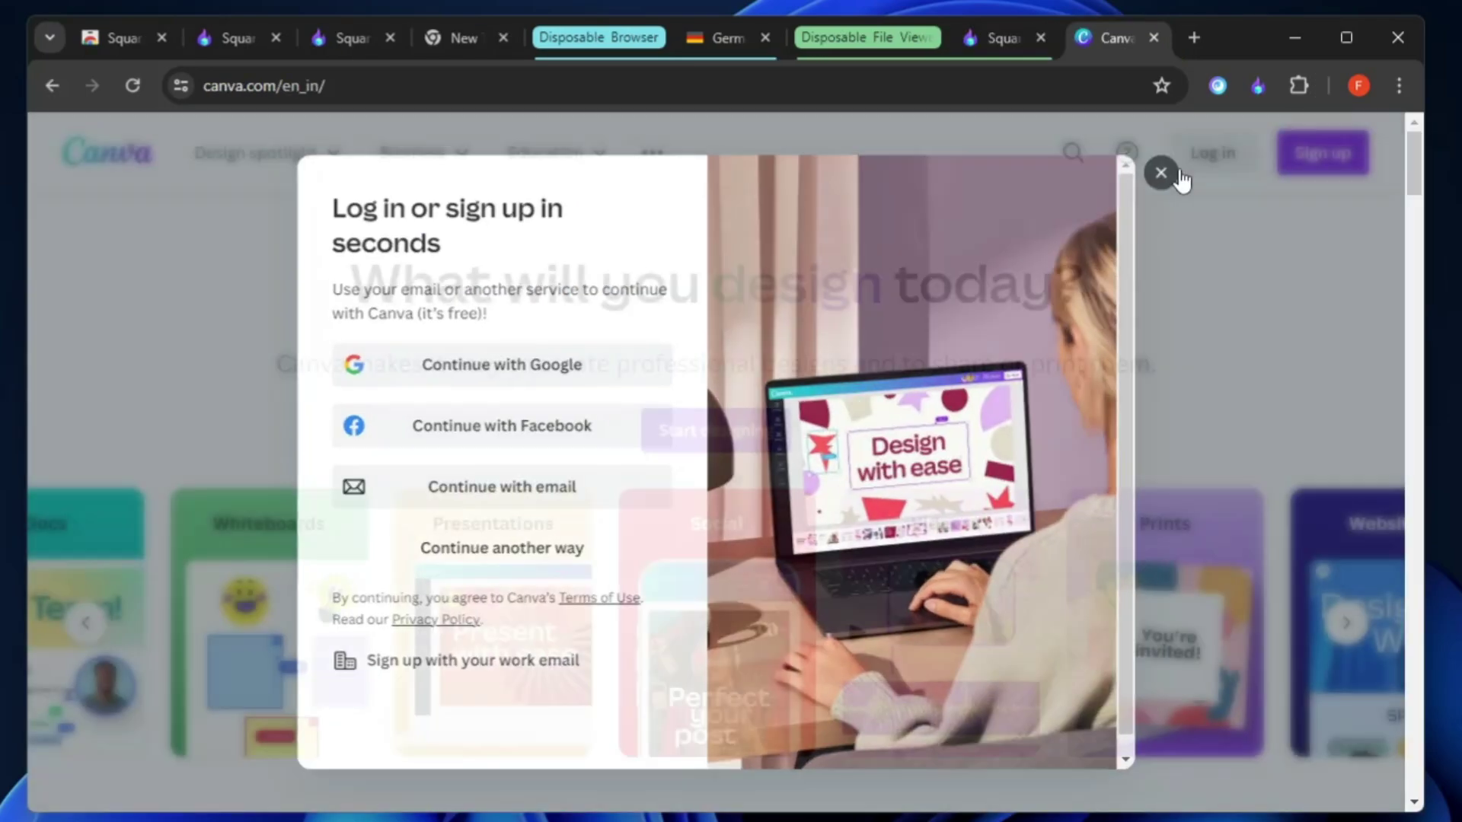
click(1162, 170)
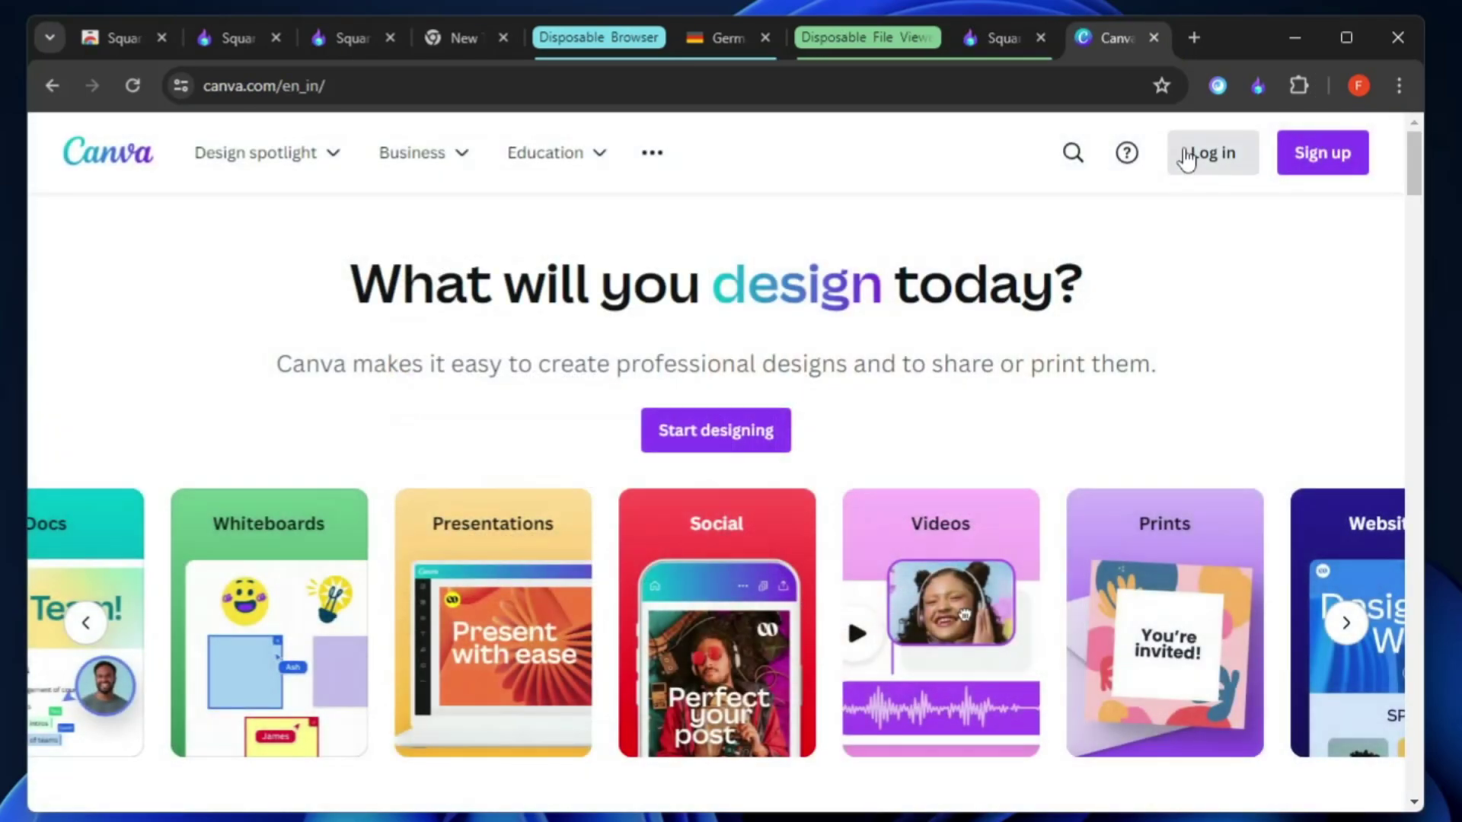
click(1201, 160)
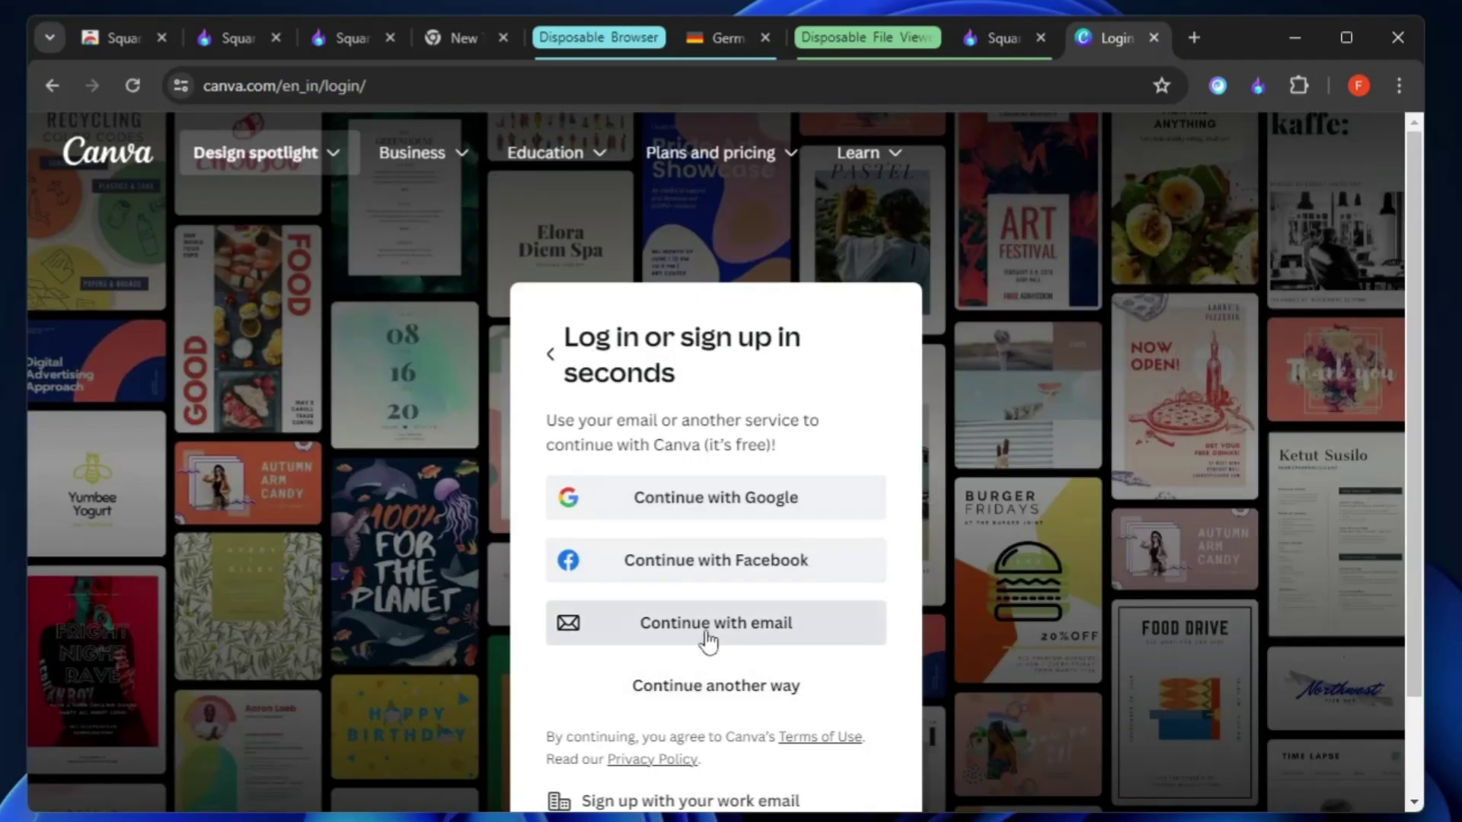
click(705, 629)
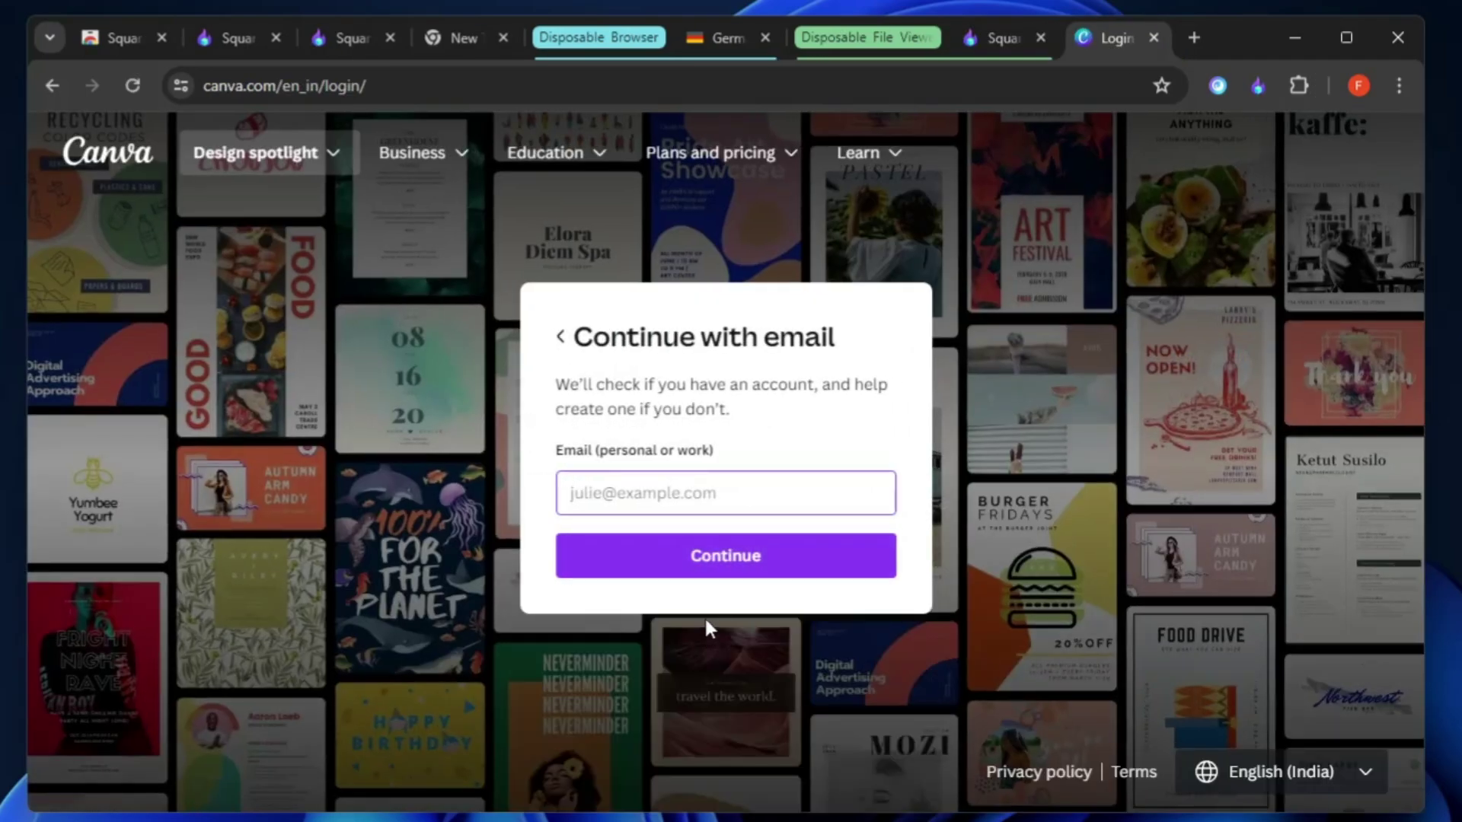
Paste the disposable email into Canva and enter the login code from the SquareX inbox.
click(988, 27)
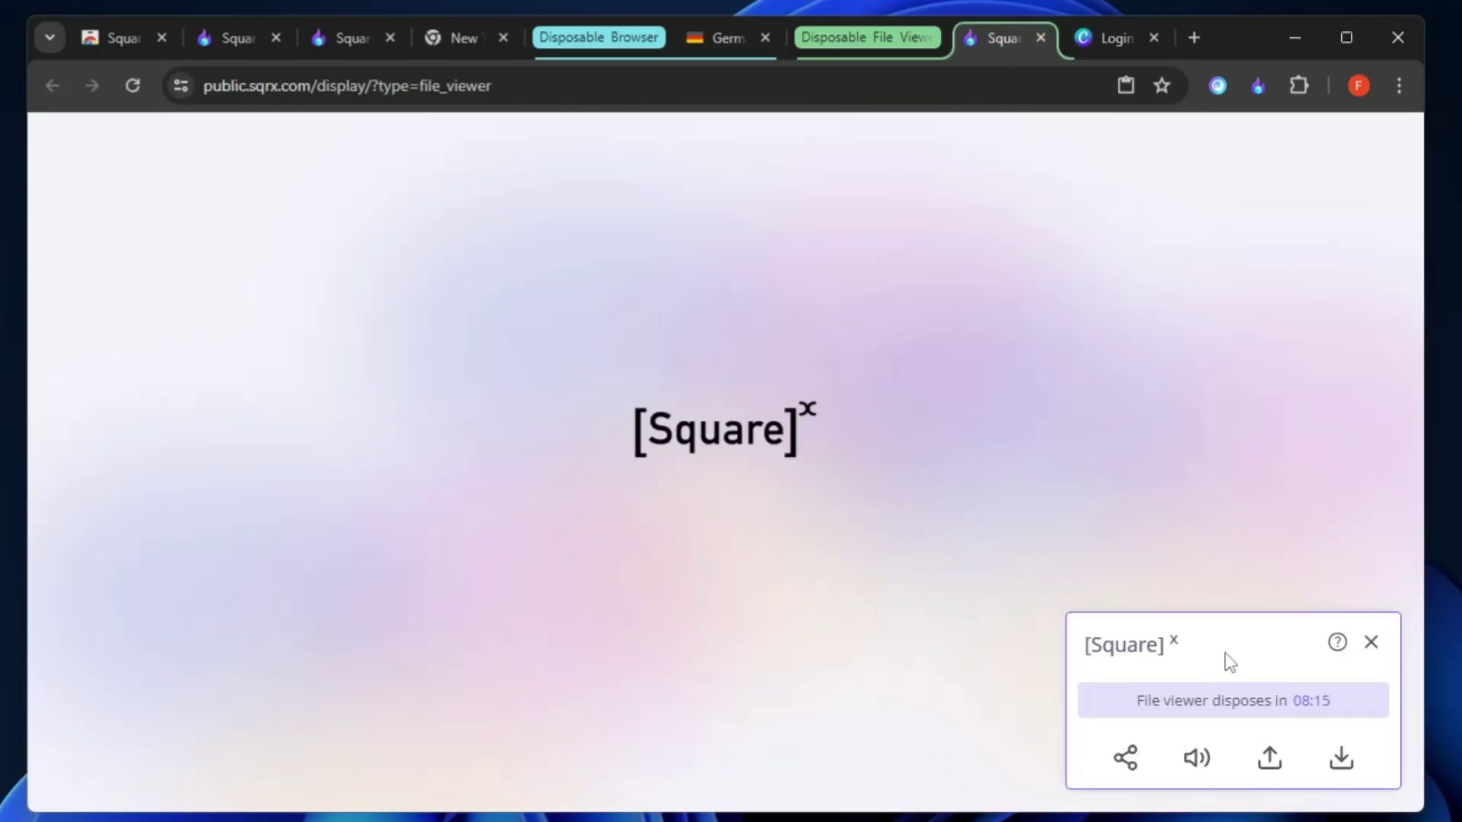
click(1103, 42)
key(ctrl+v)
click(783, 565)
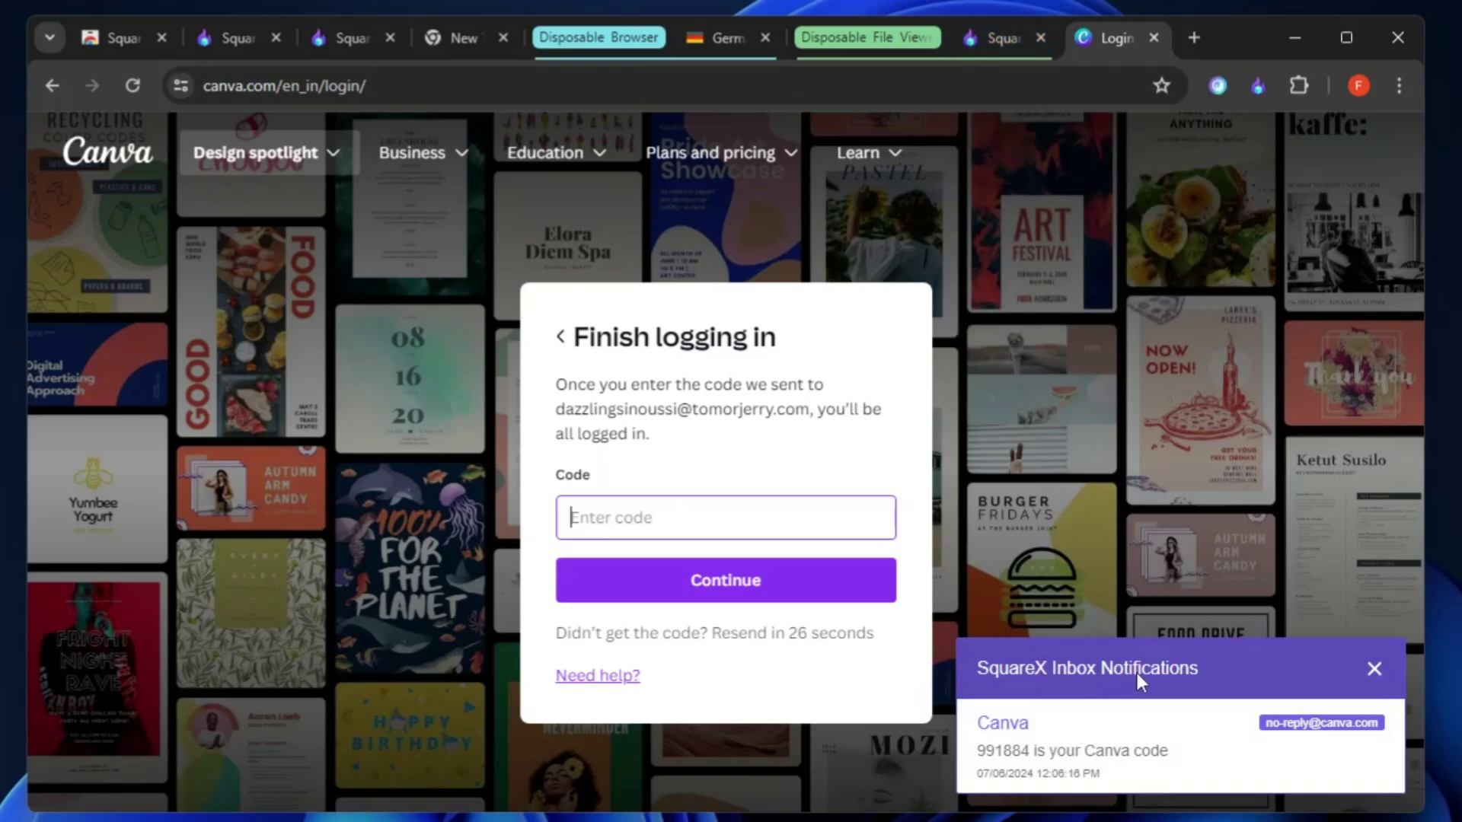
click(1133, 754)
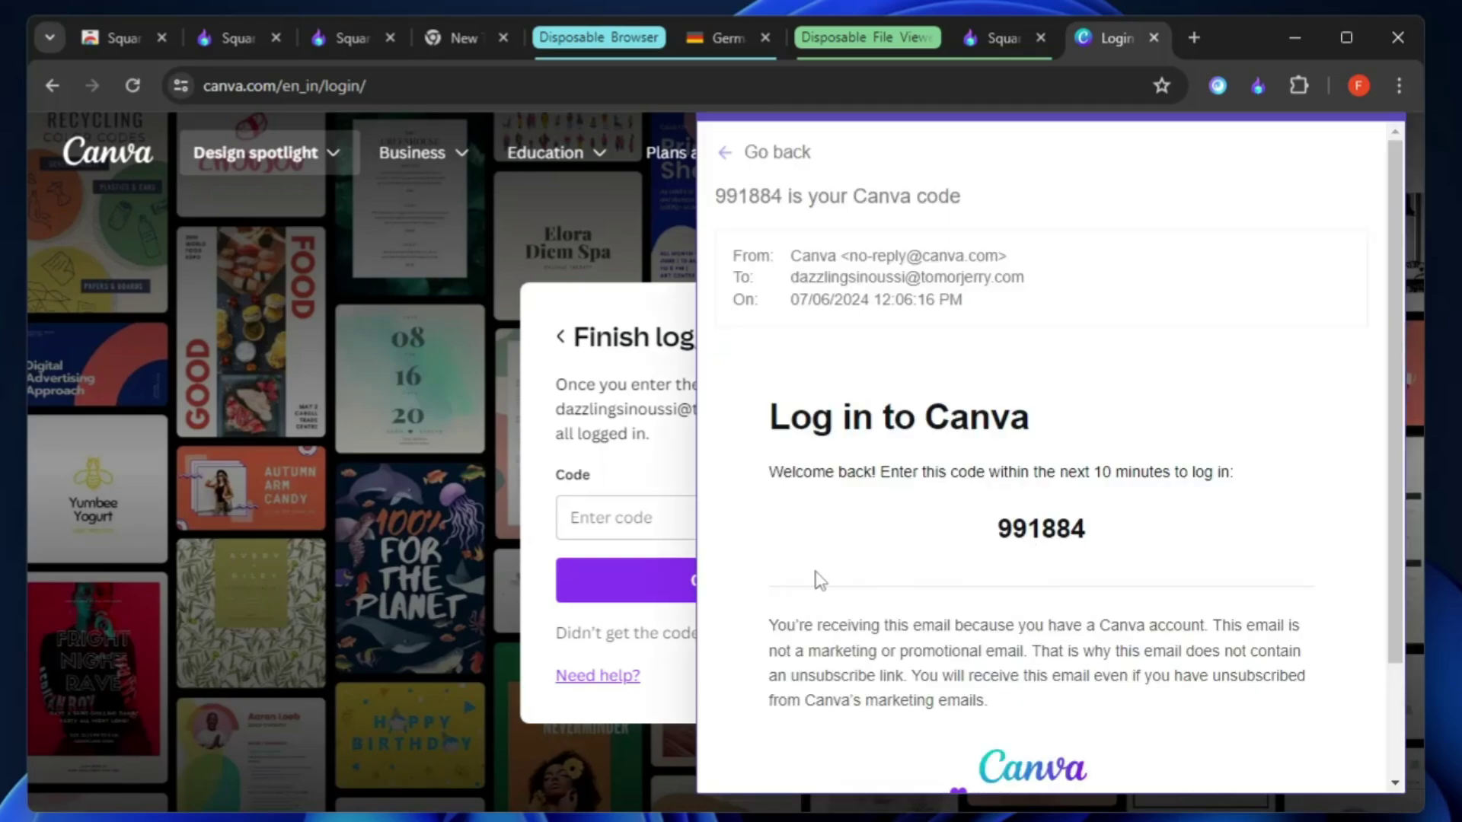
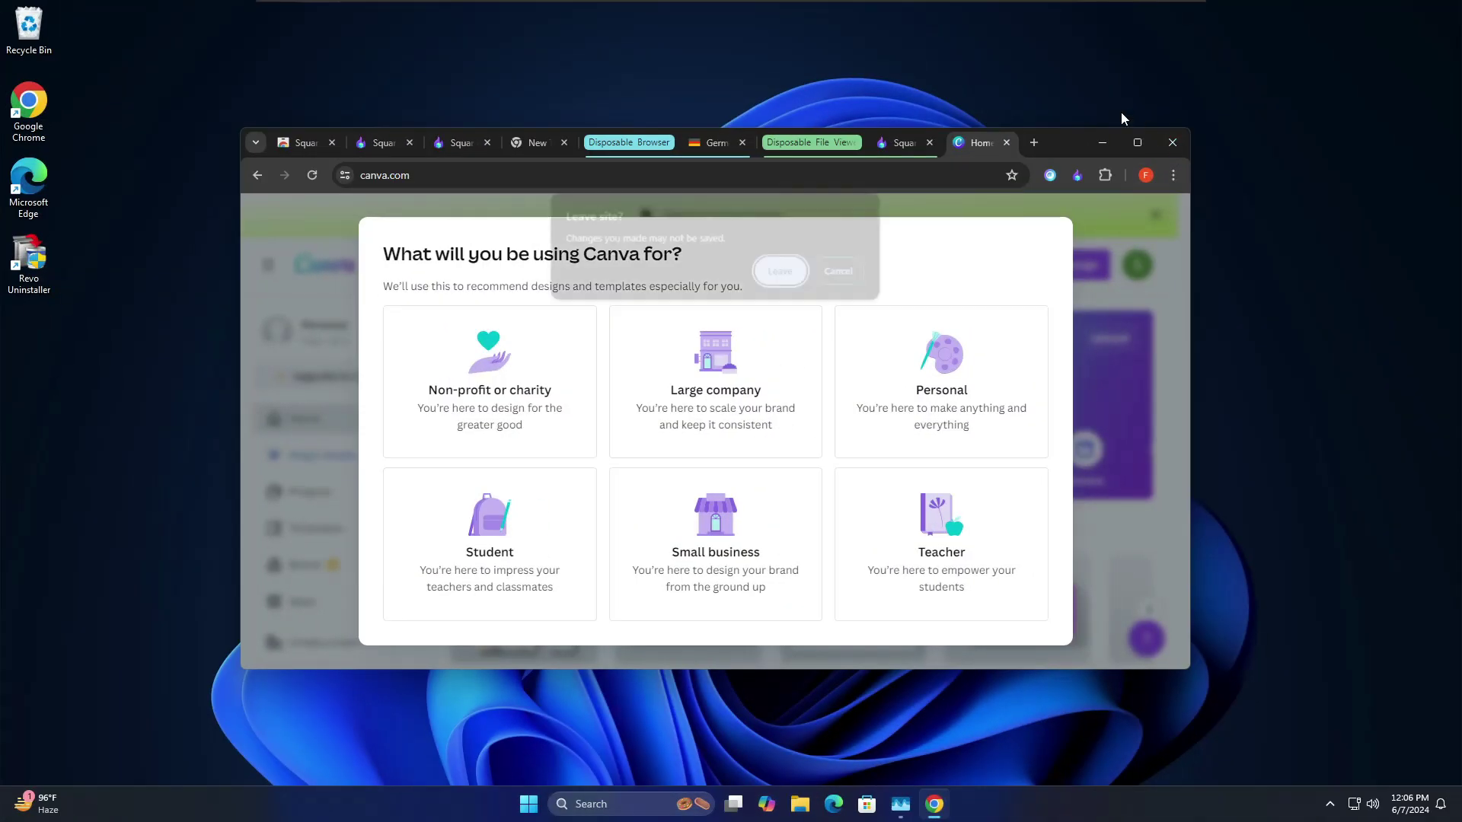
Confirm Leave on both 'Leave site?' prompts so Chrome closes.
click(784, 276)
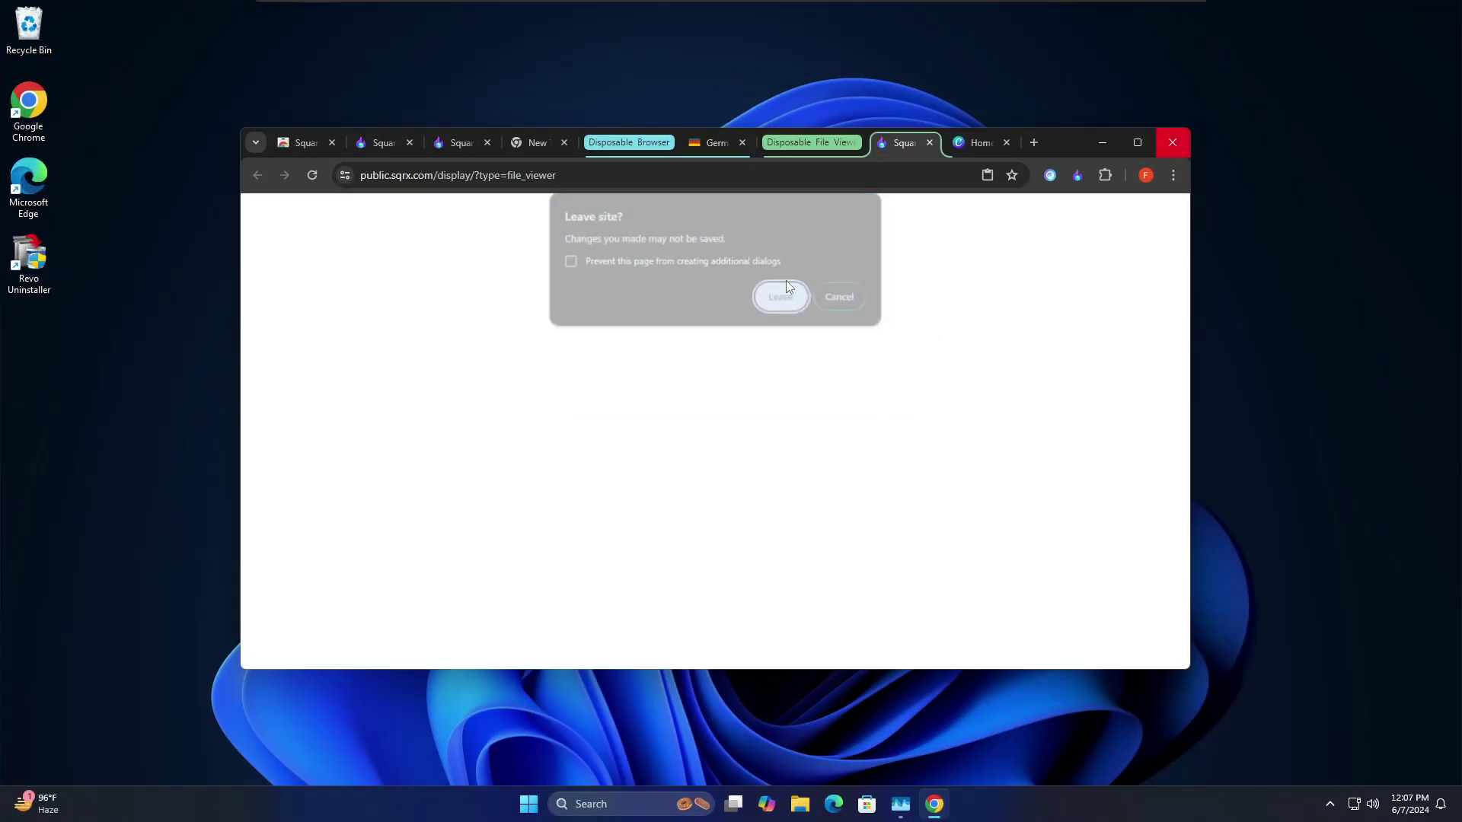
click(785, 298)
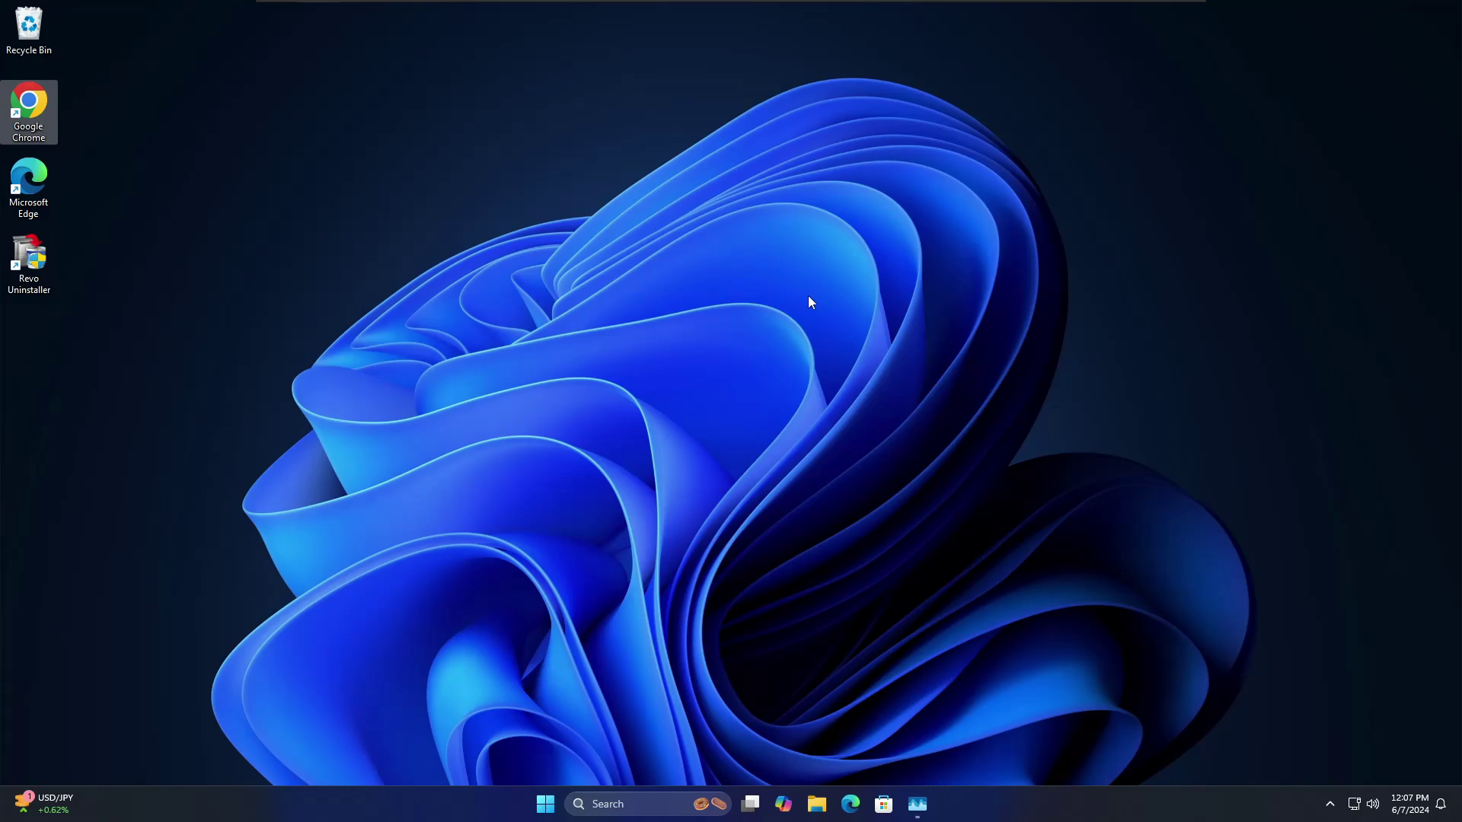
Turn on system protection for Local Disk (C:) in System Properties.
key(super+s)
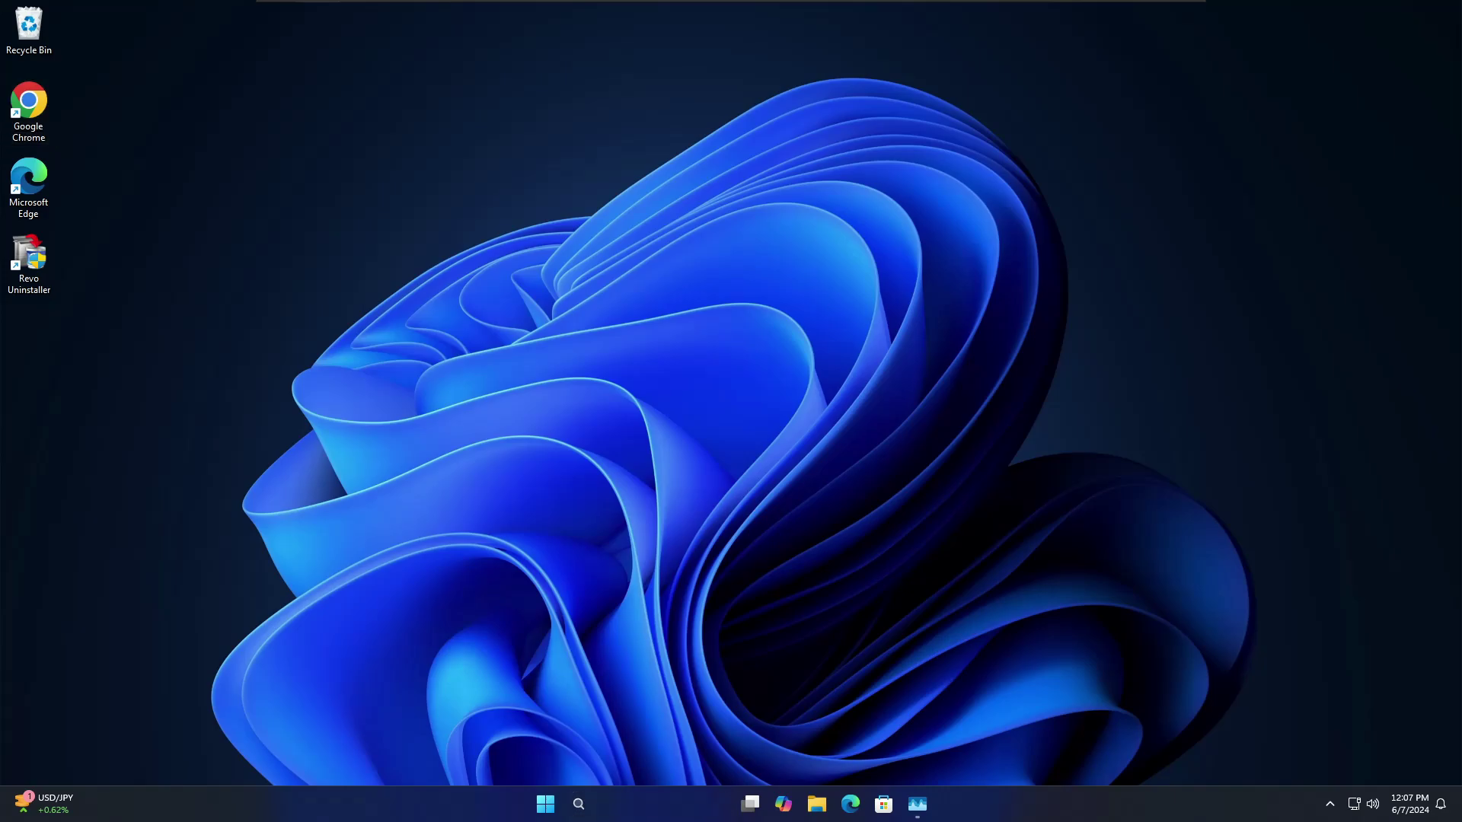
text(restore)
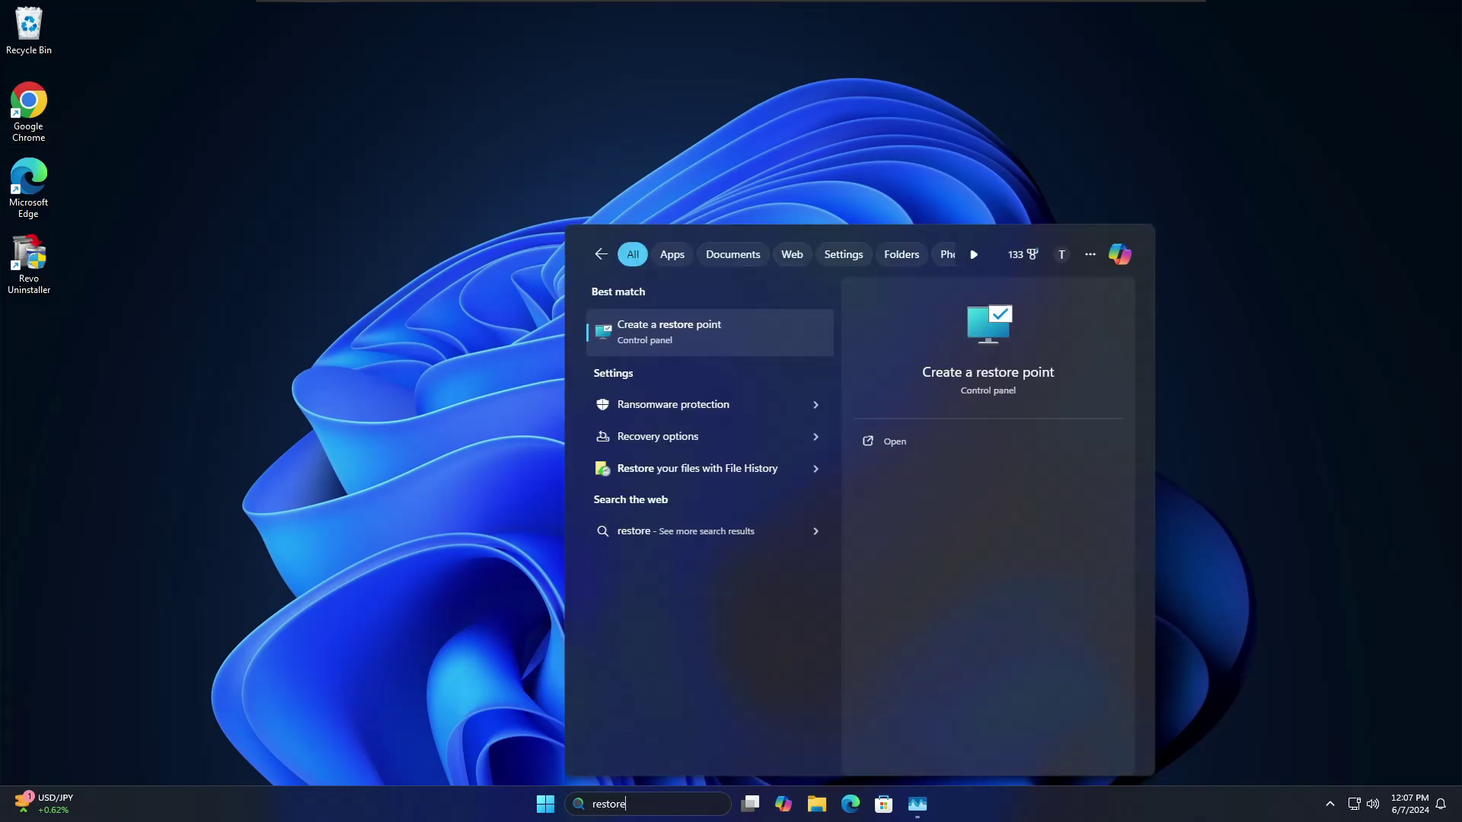
click(731, 349)
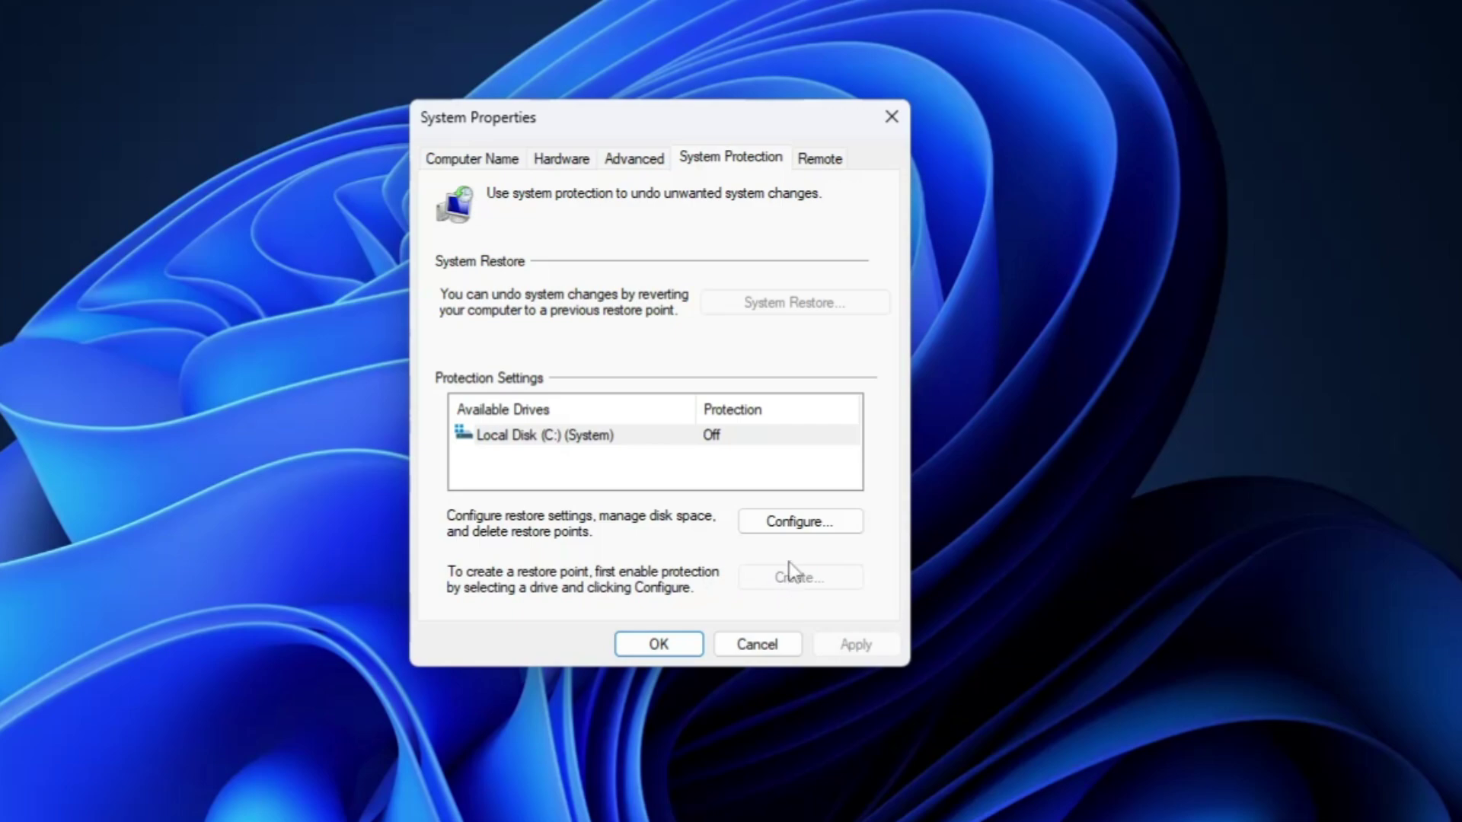
click(797, 529)
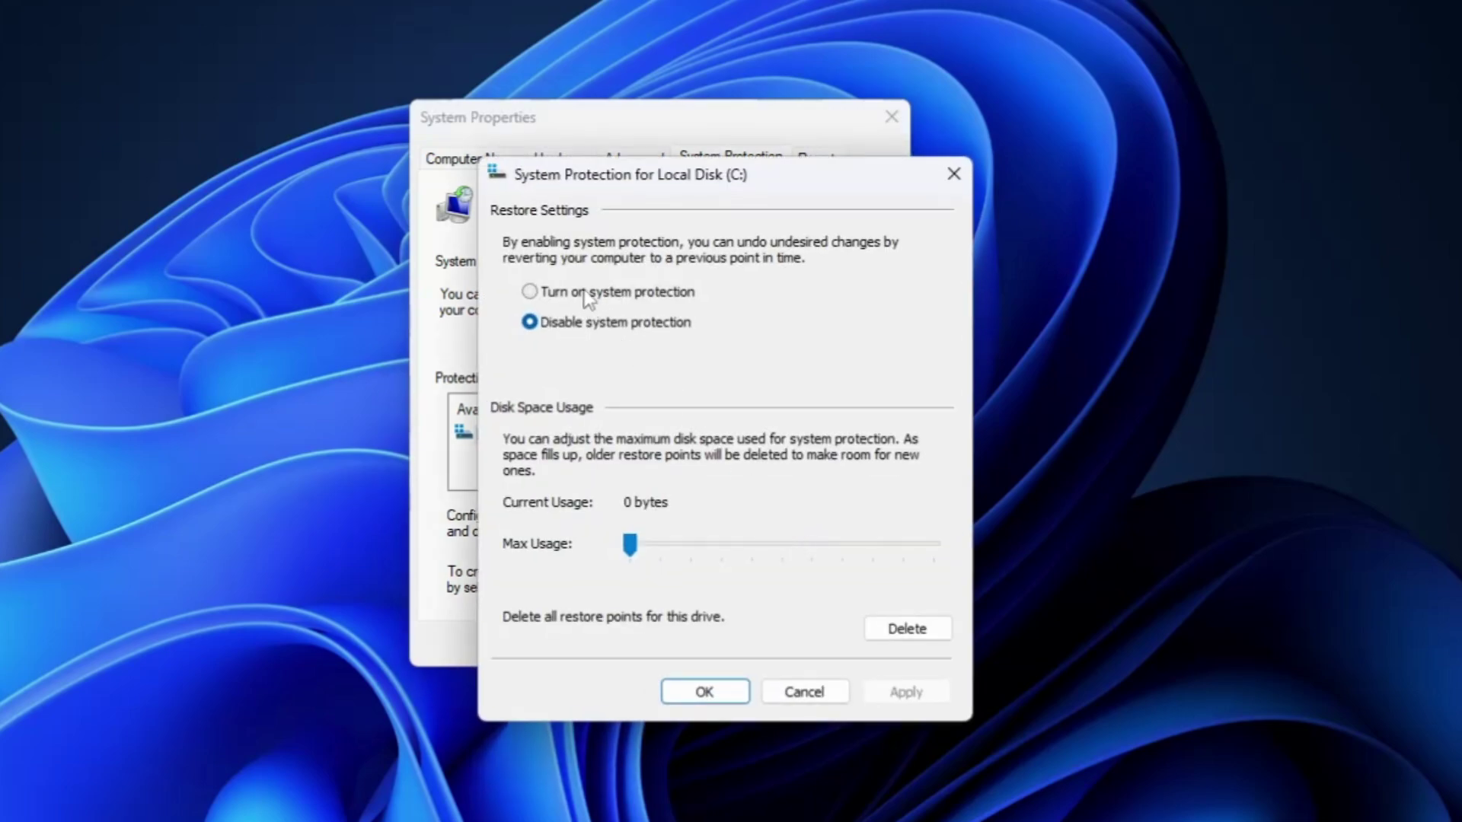
click(530, 292)
click(906, 691)
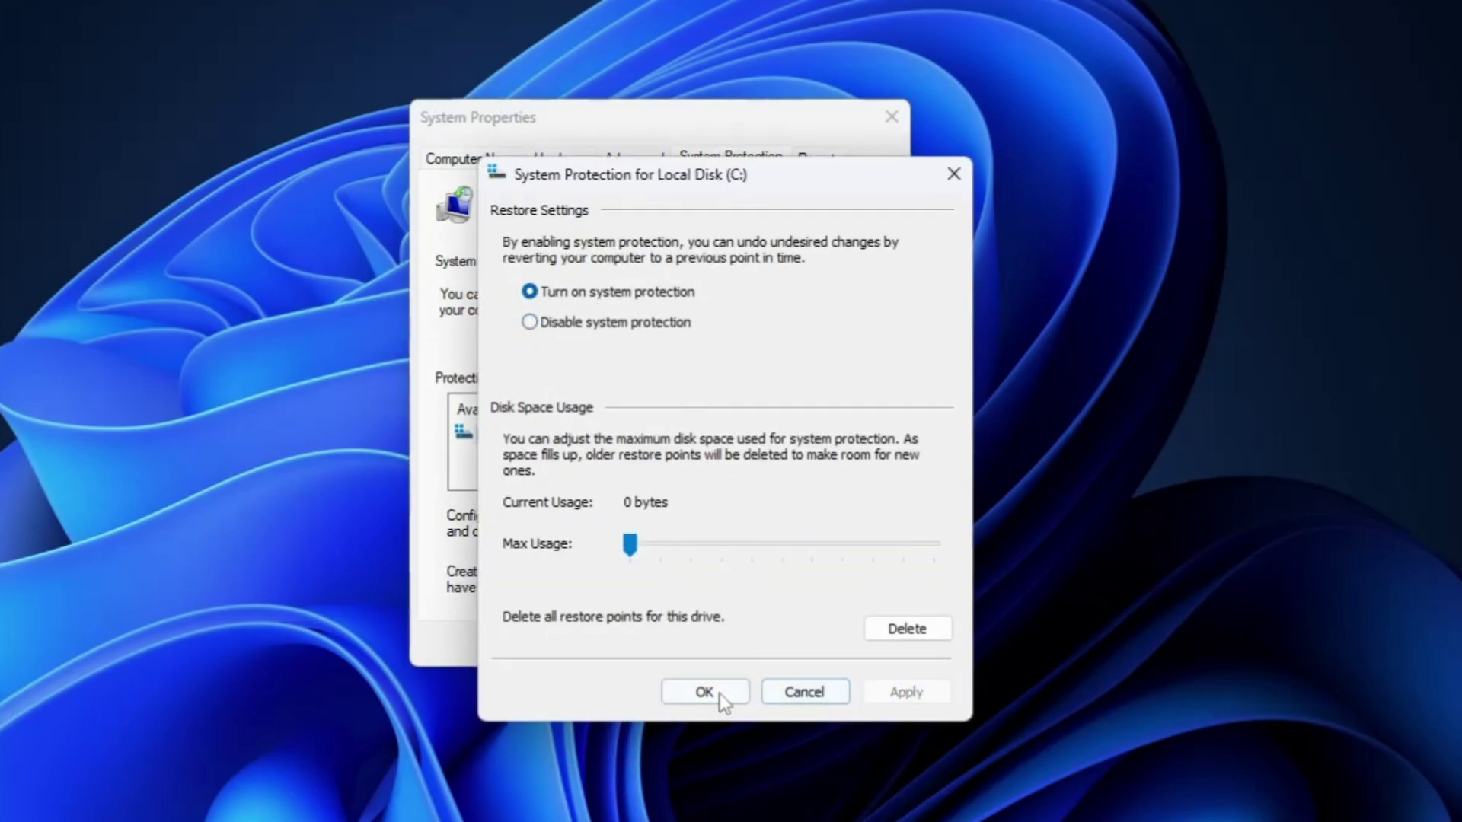
click(720, 693)
Create a restore point described as 'Opt'.
click(800, 579)
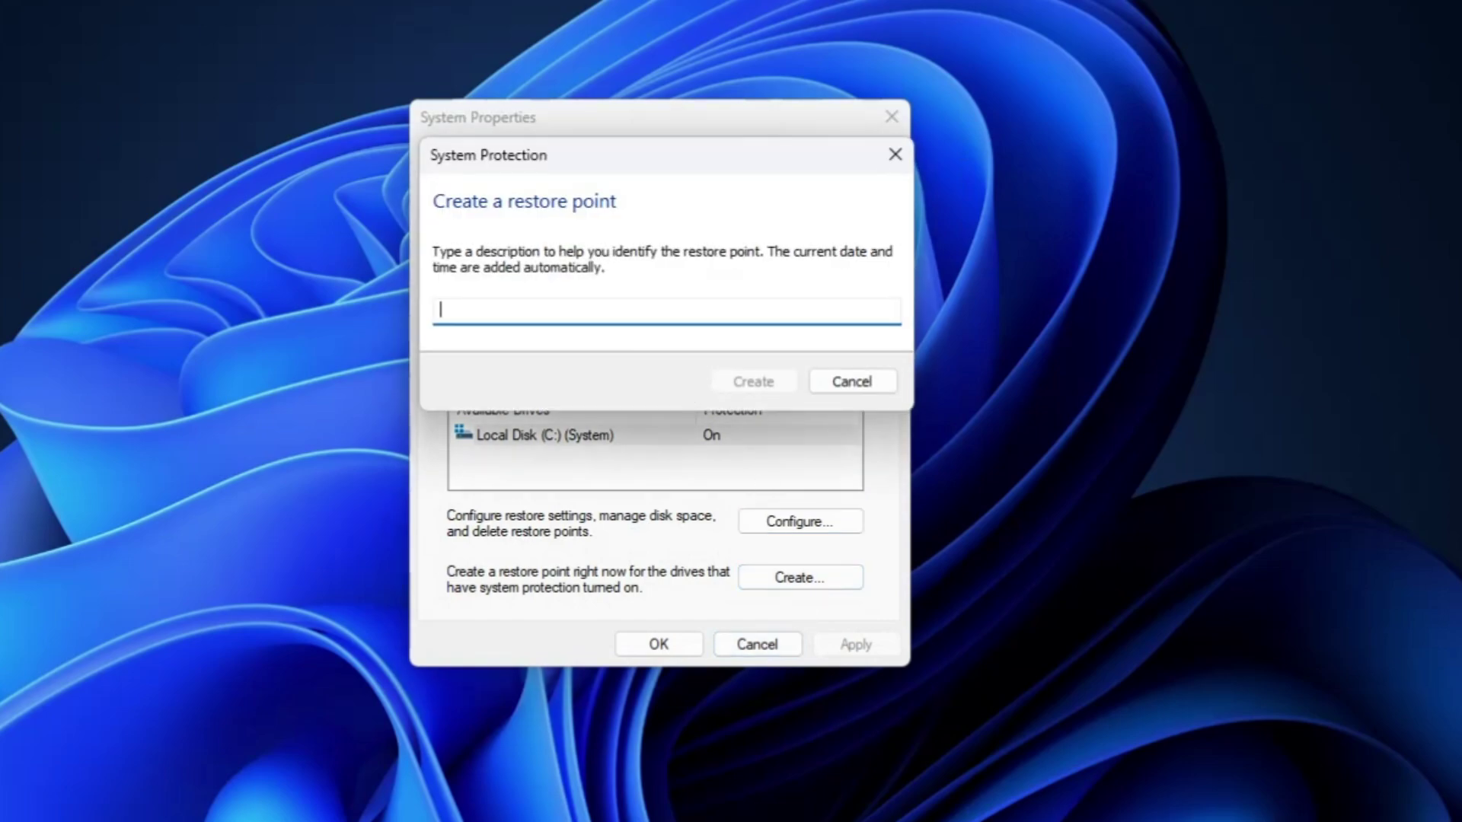
text(Opt)
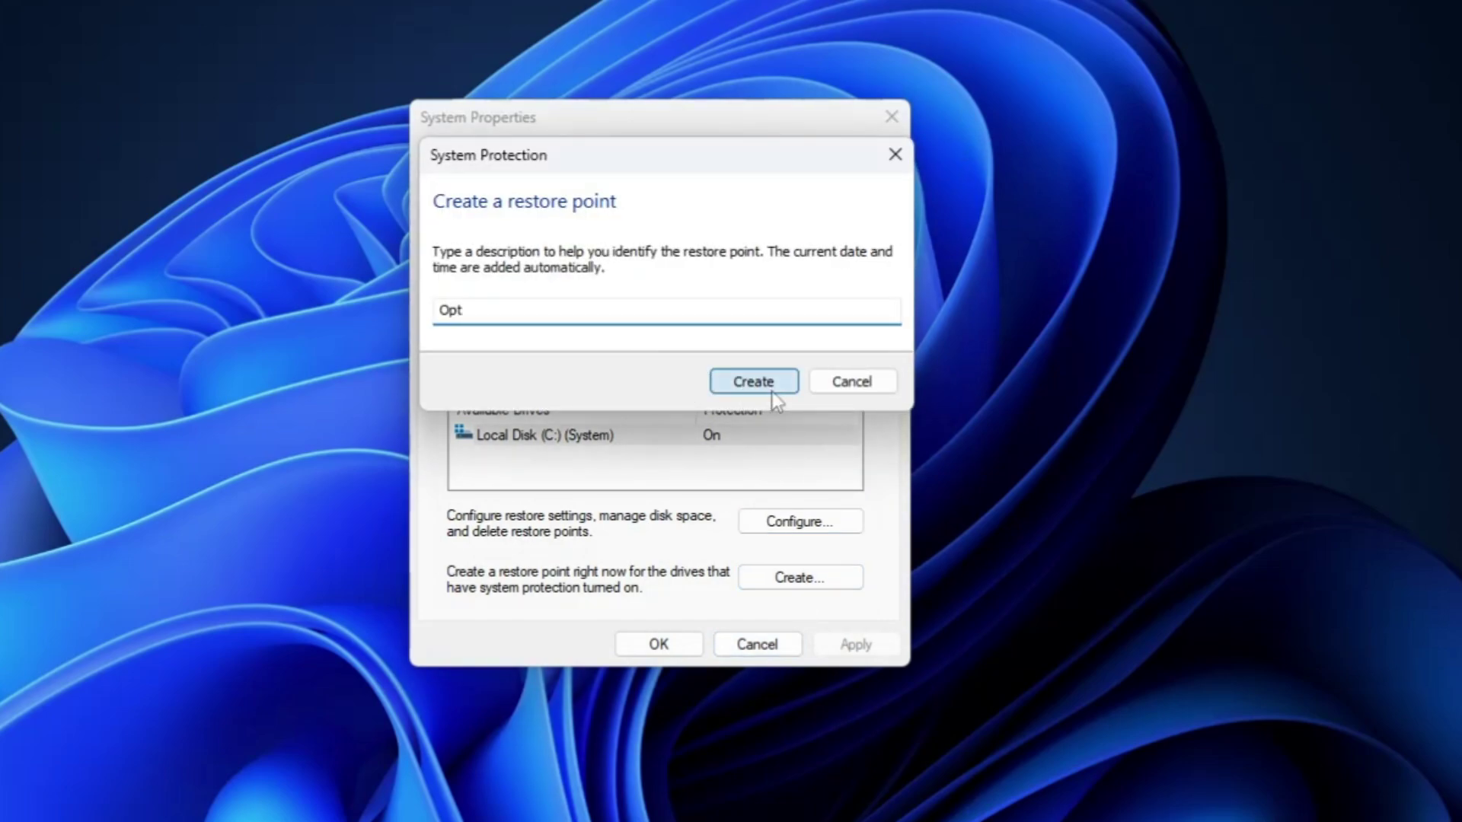
click(772, 390)
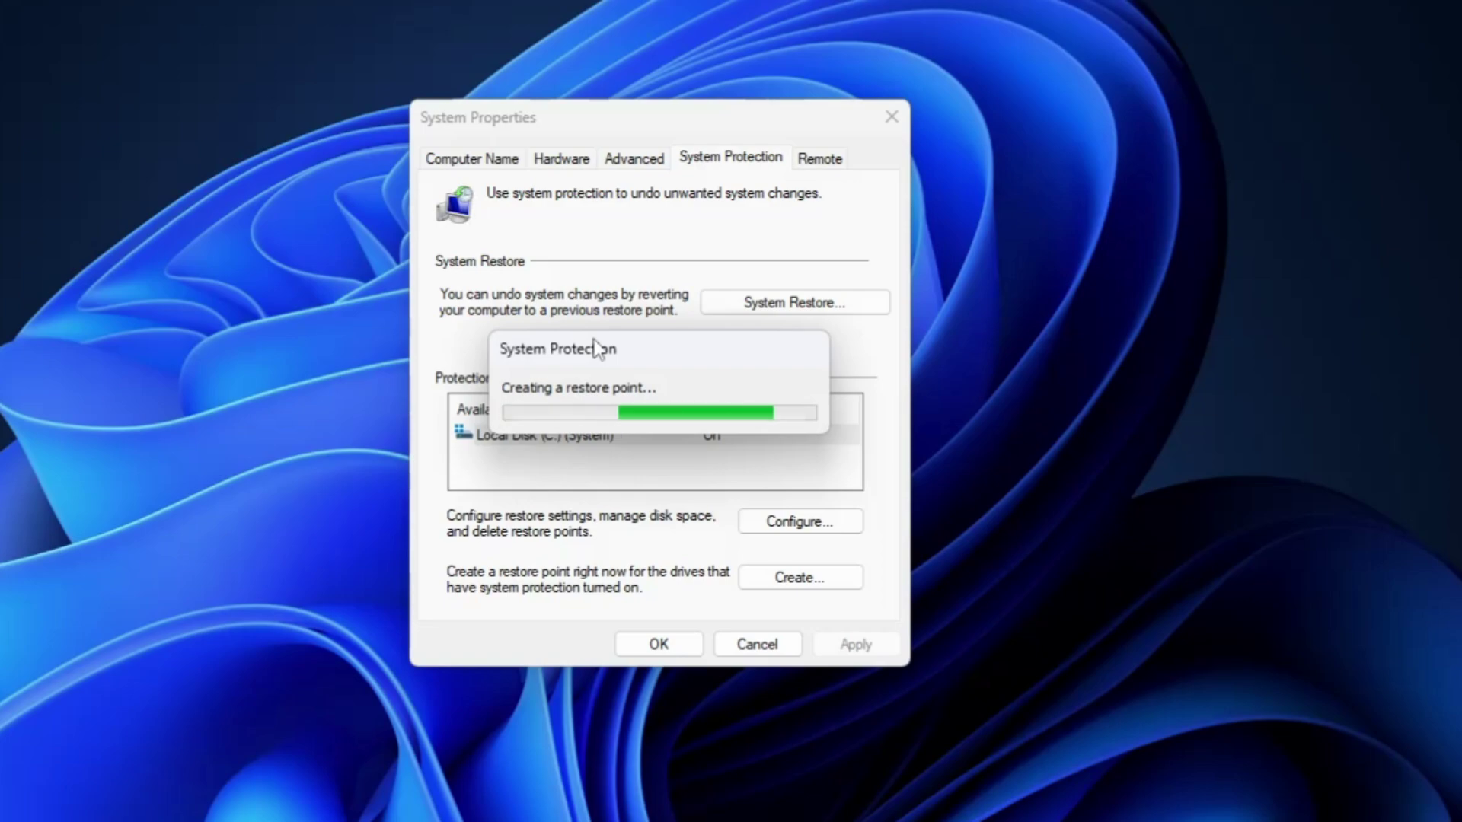
click(795, 409)
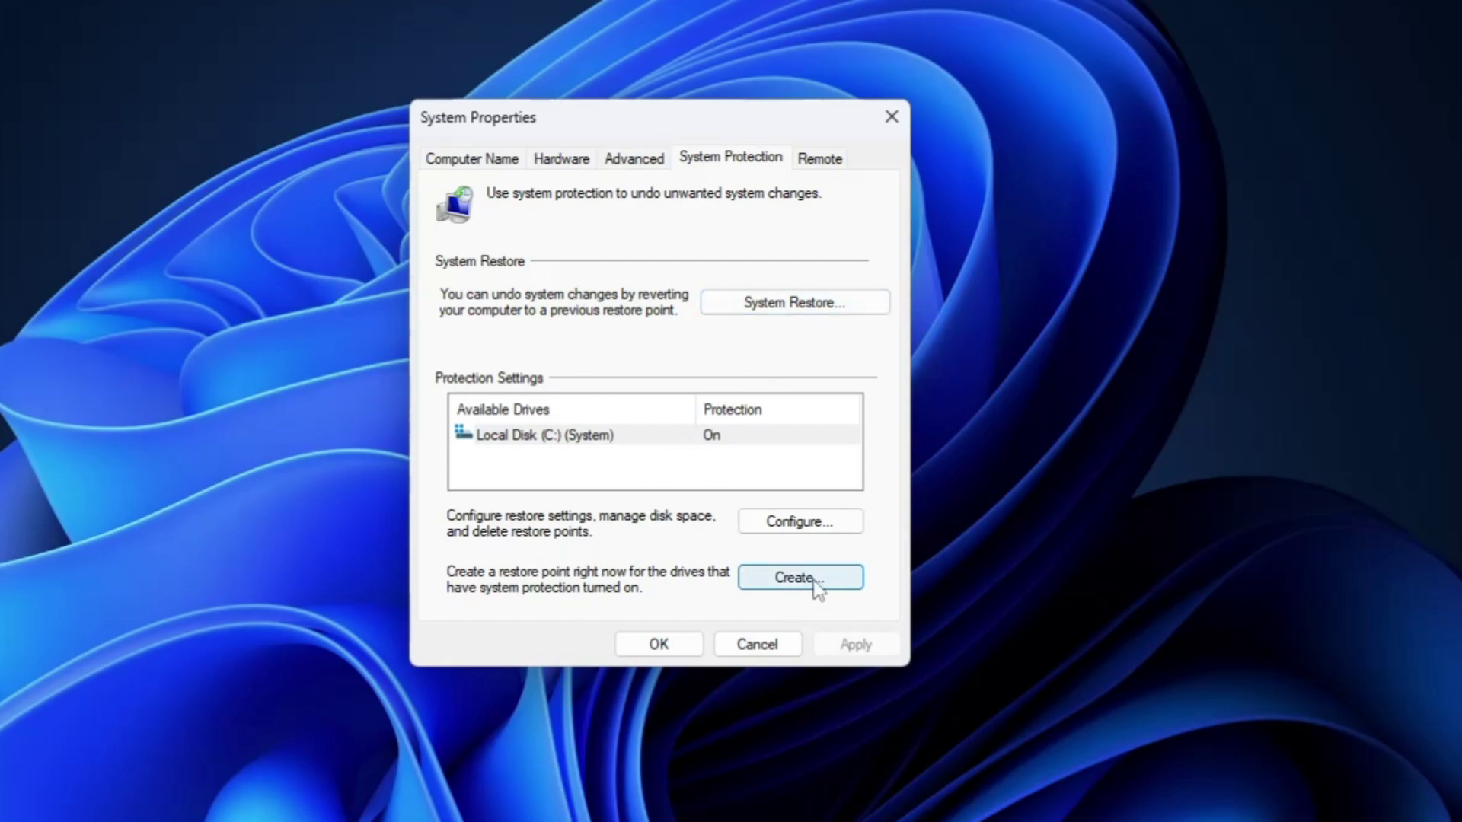
Walk System Restore through to the confirmation page for the Opt restore point, then cancel without restoring.
click(777, 305)
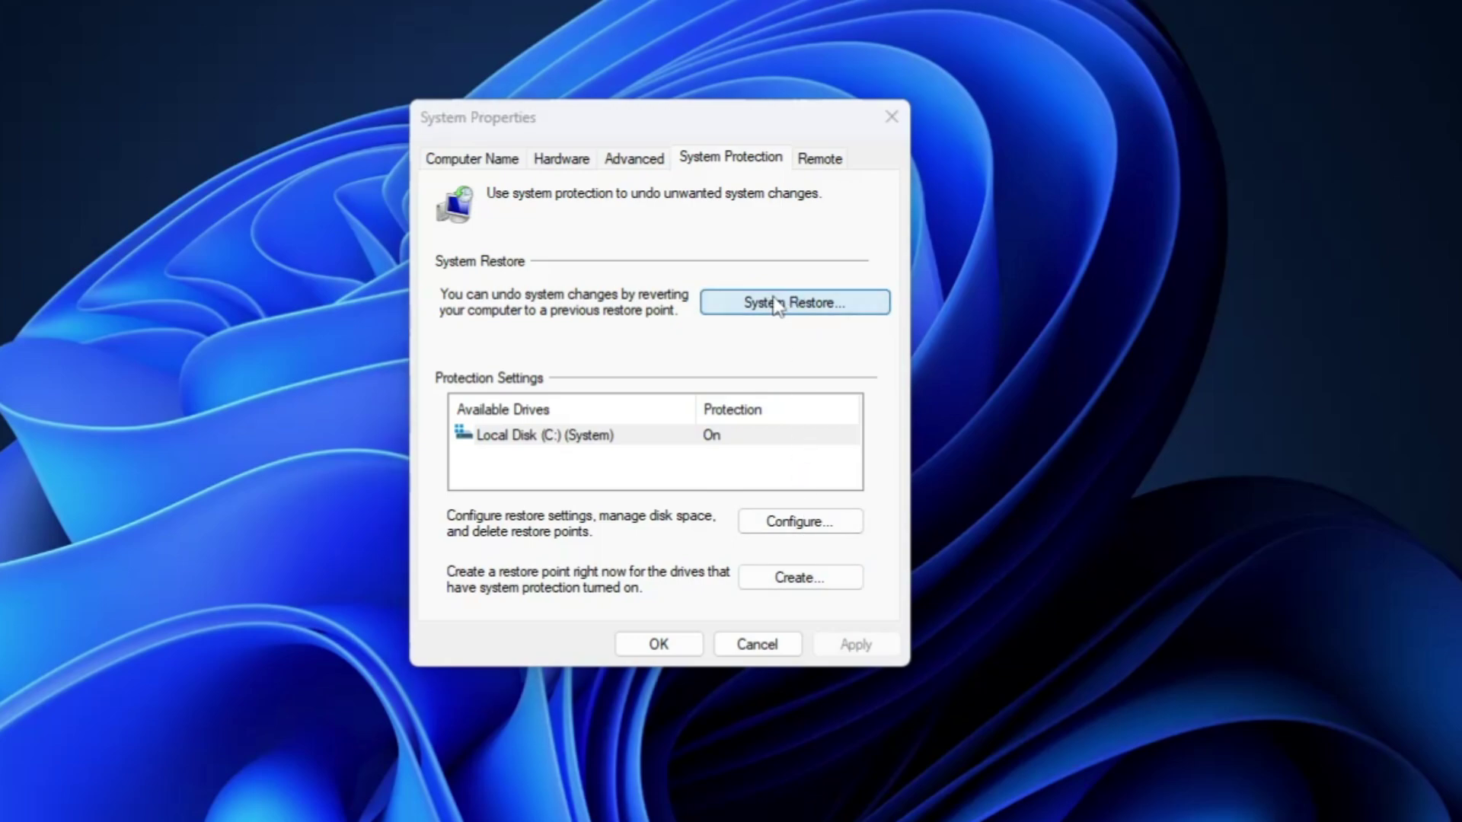
click(868, 666)
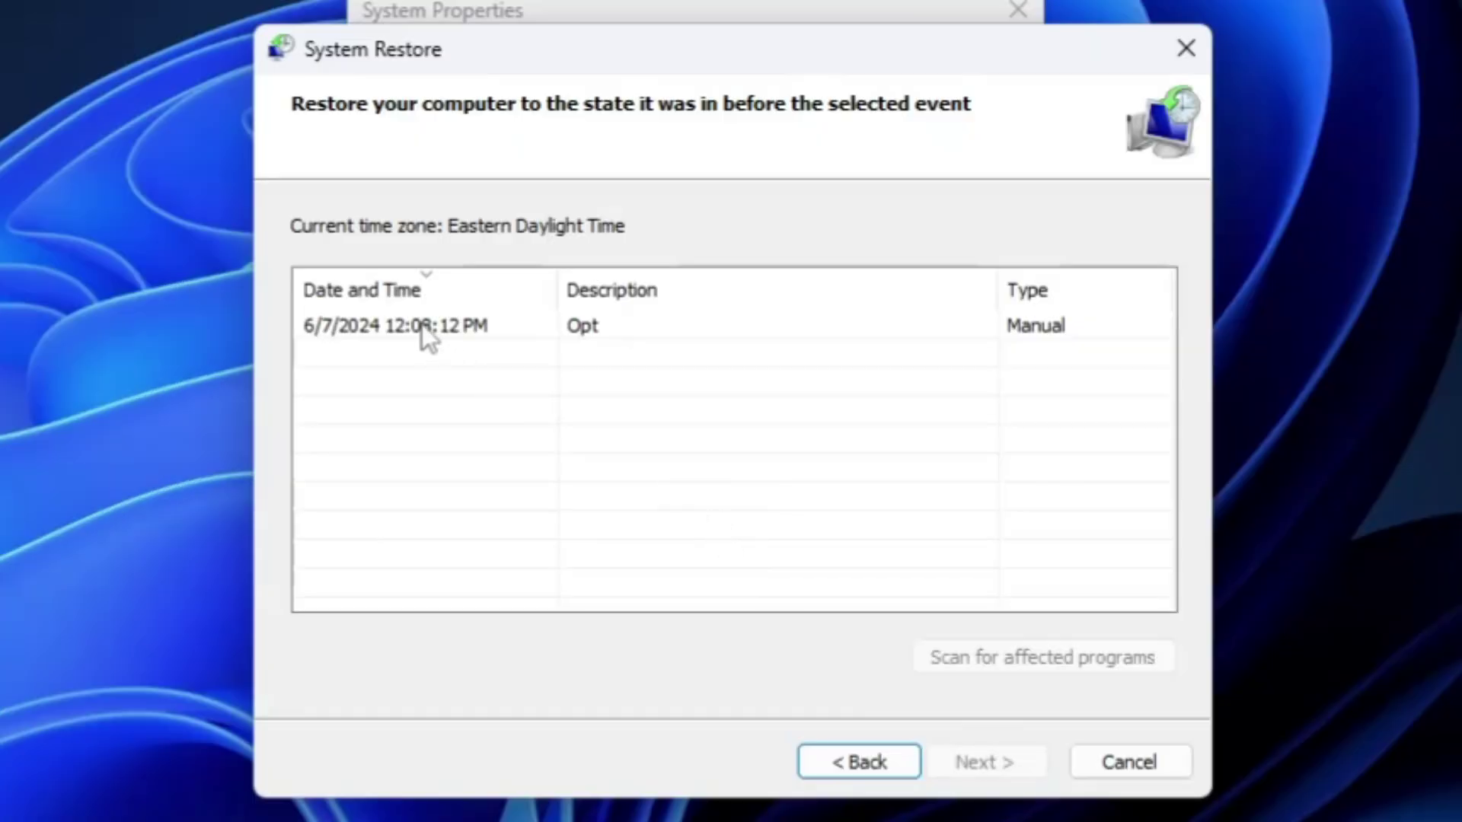
click(422, 324)
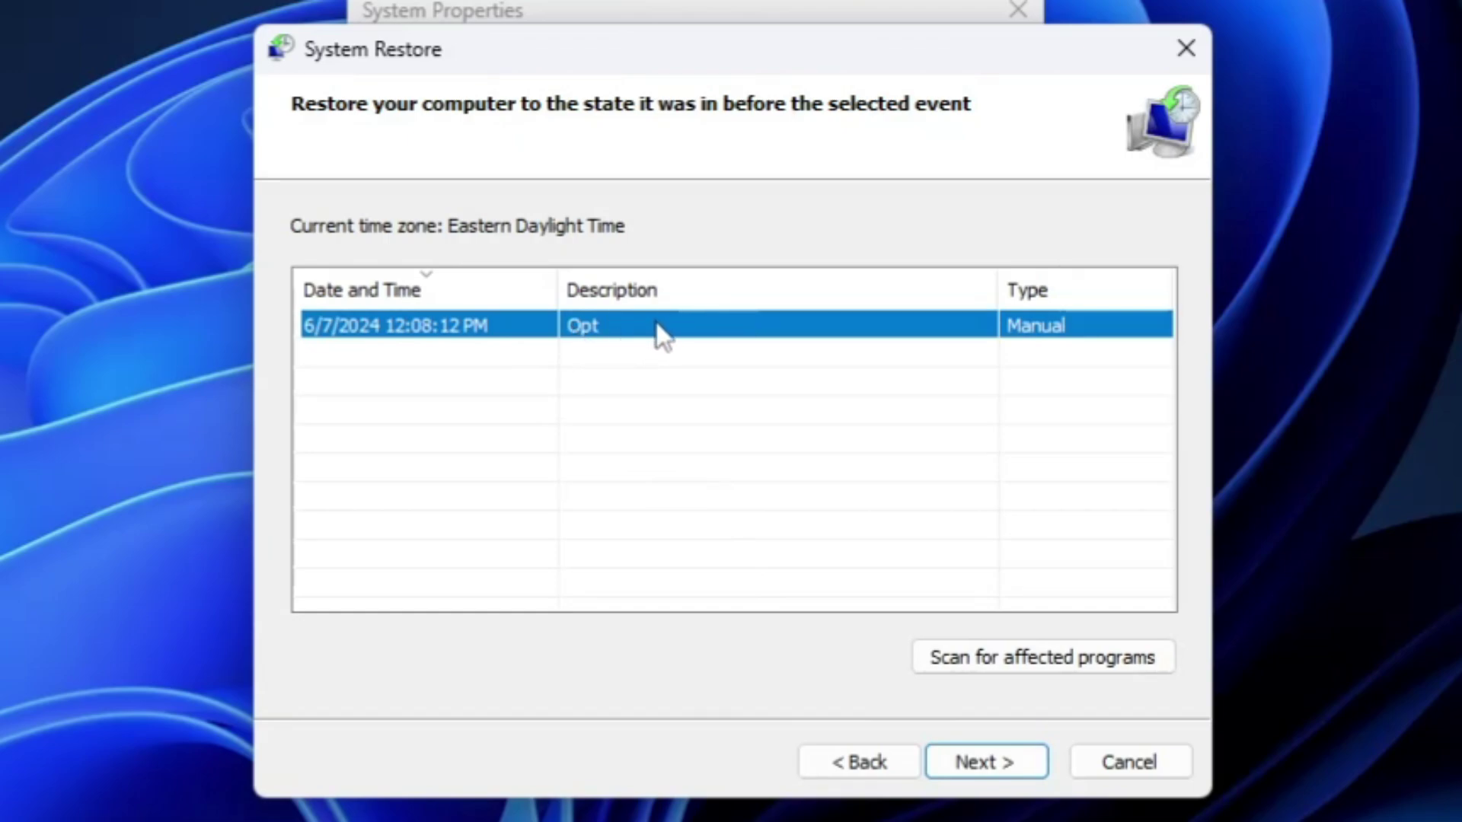
click(990, 765)
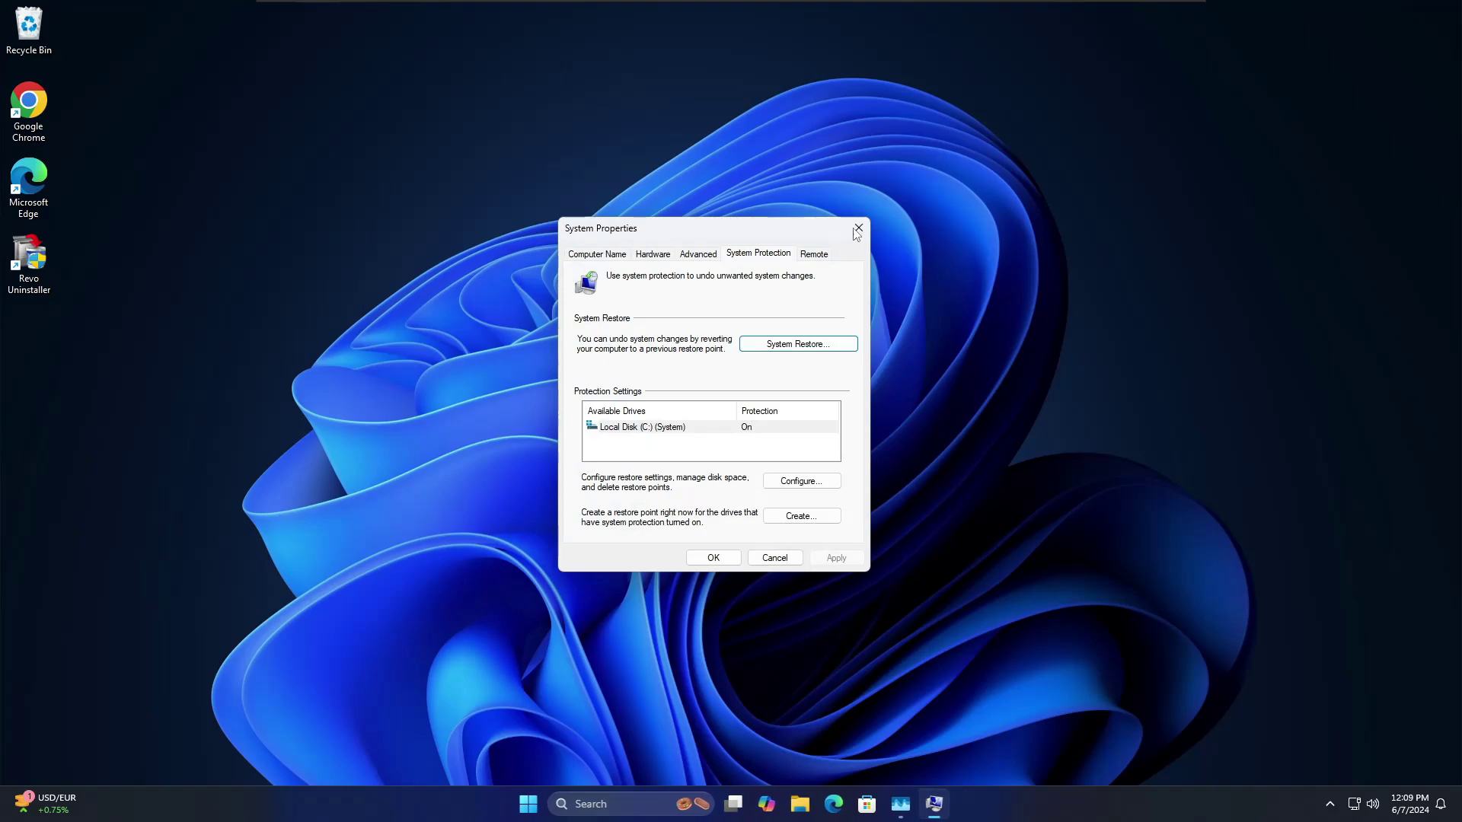
click(852, 230)
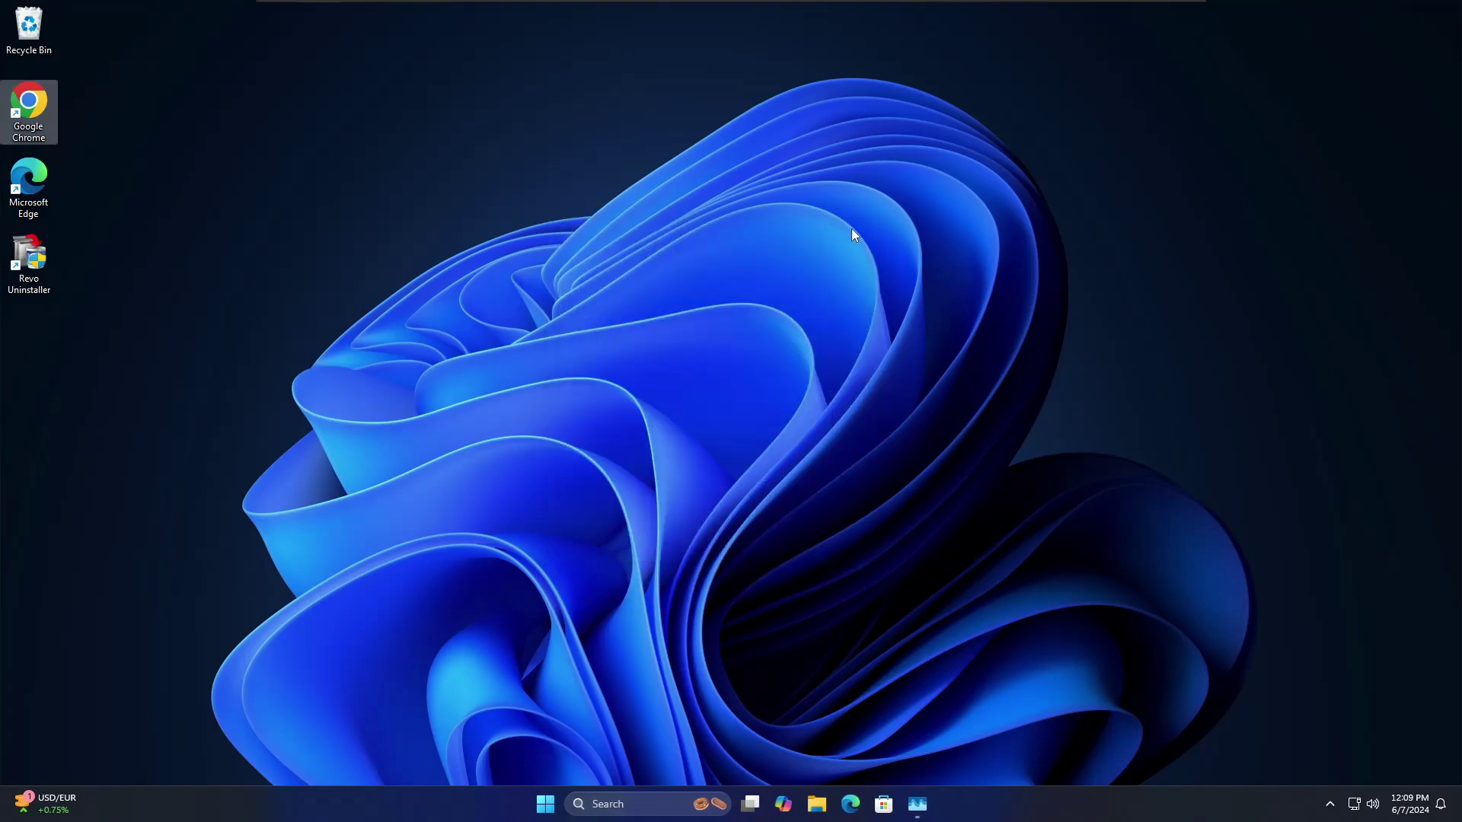